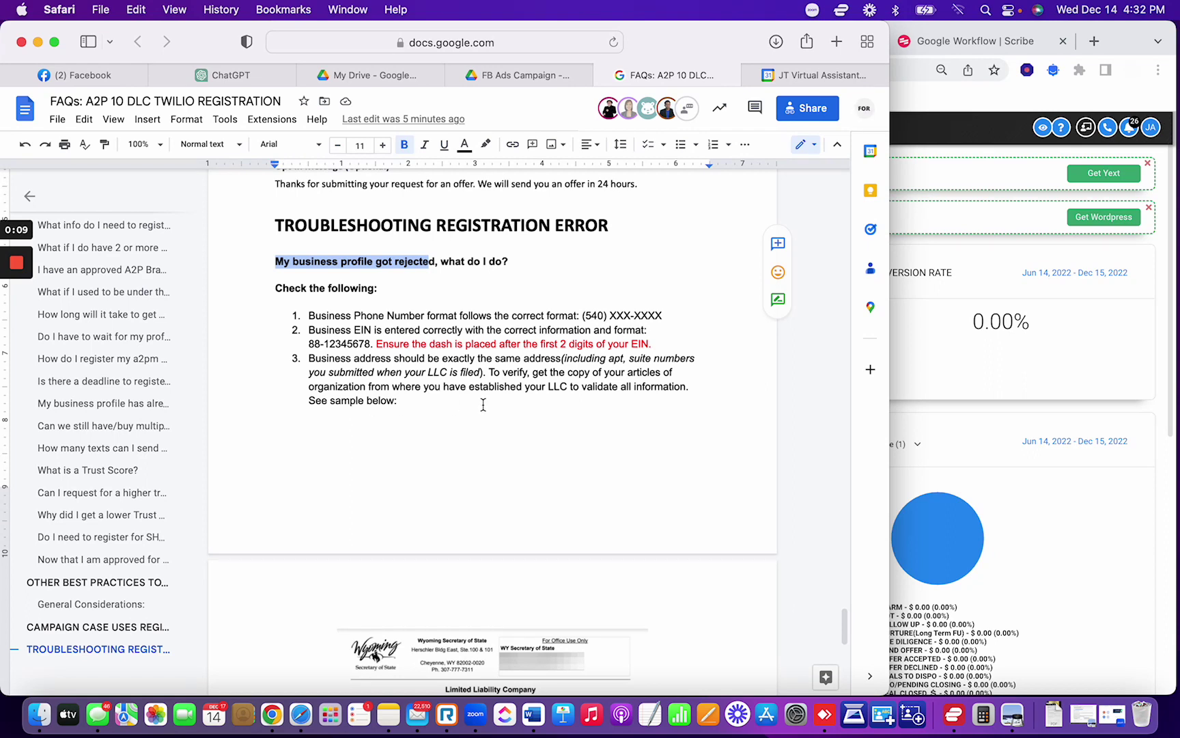
# Highlight the rejected business profile question in the FAQ guide.
pyautogui.scroll(-1, 483, 404)
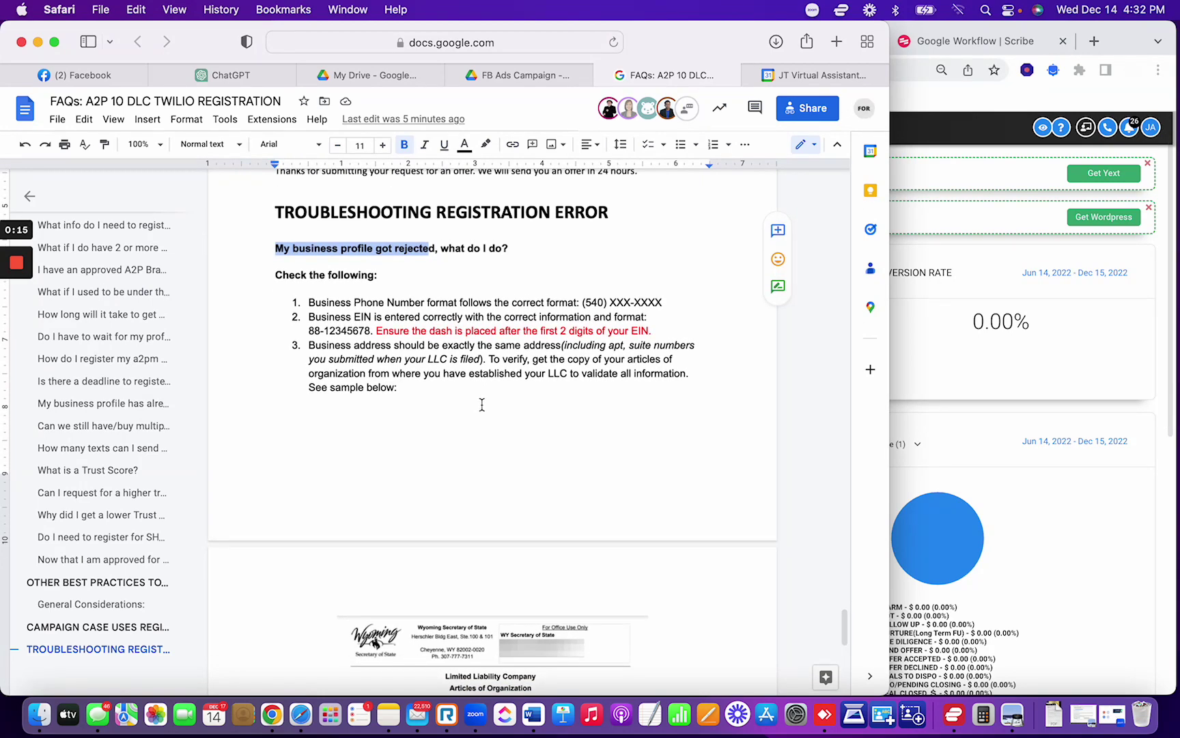
pyautogui.click(482, 406)
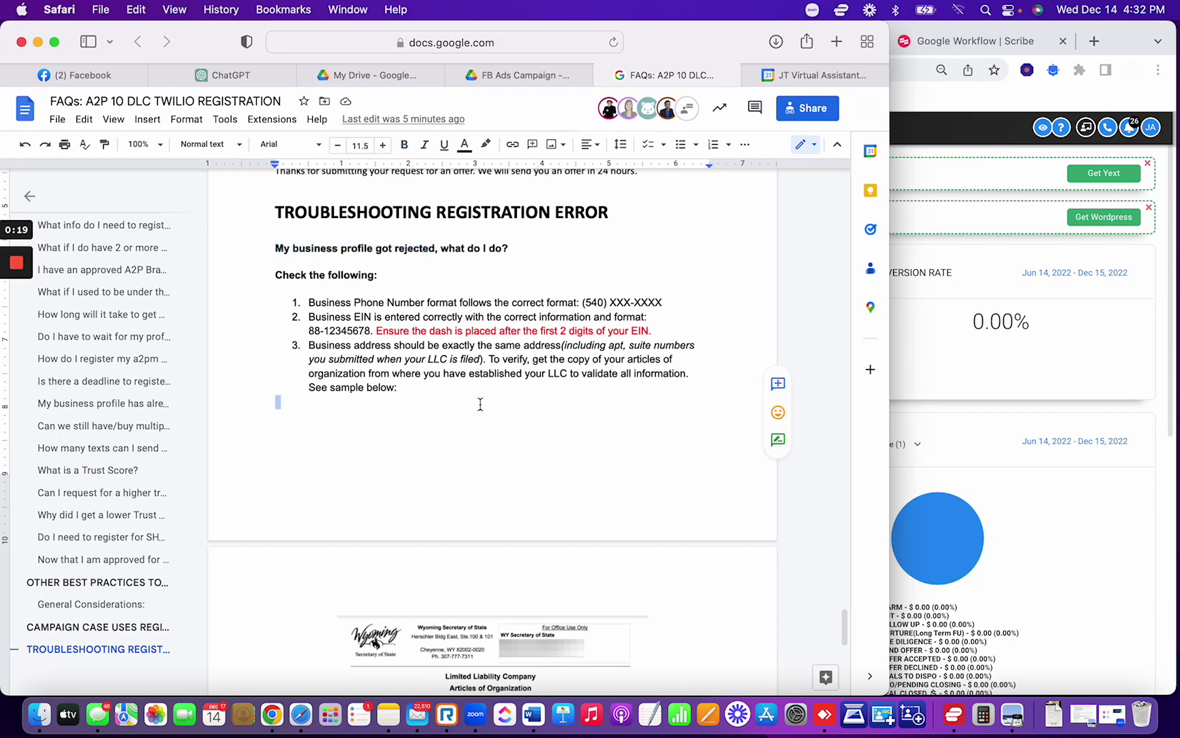
pyautogui.scroll(-1, 480, 404)
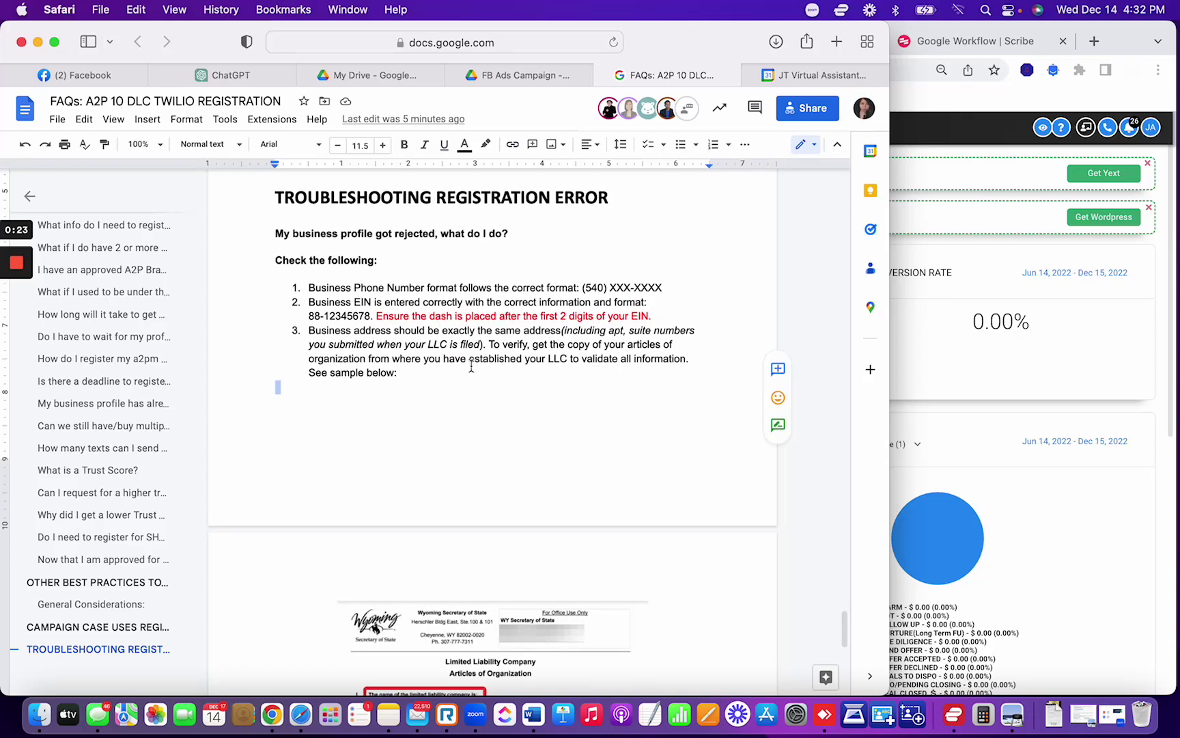
pyautogui.scroll(3, 470, 367)
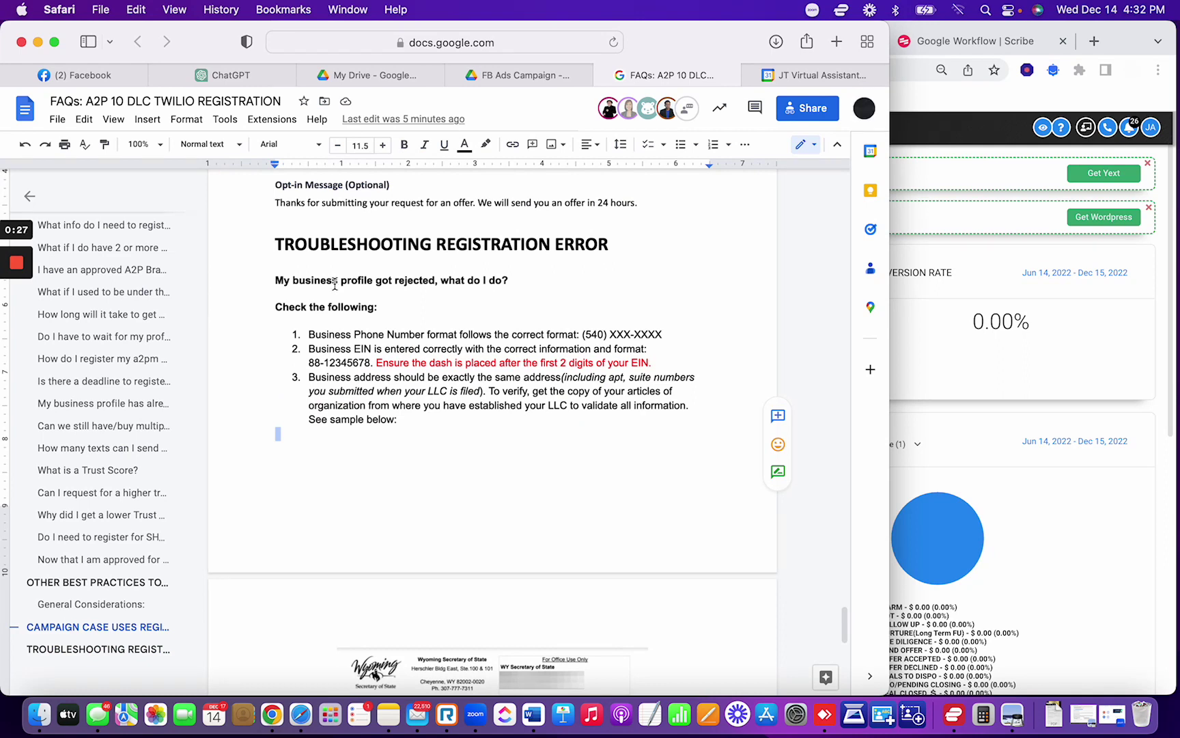
pyautogui.moveTo(275, 280); pyautogui.dragTo(448, 280)
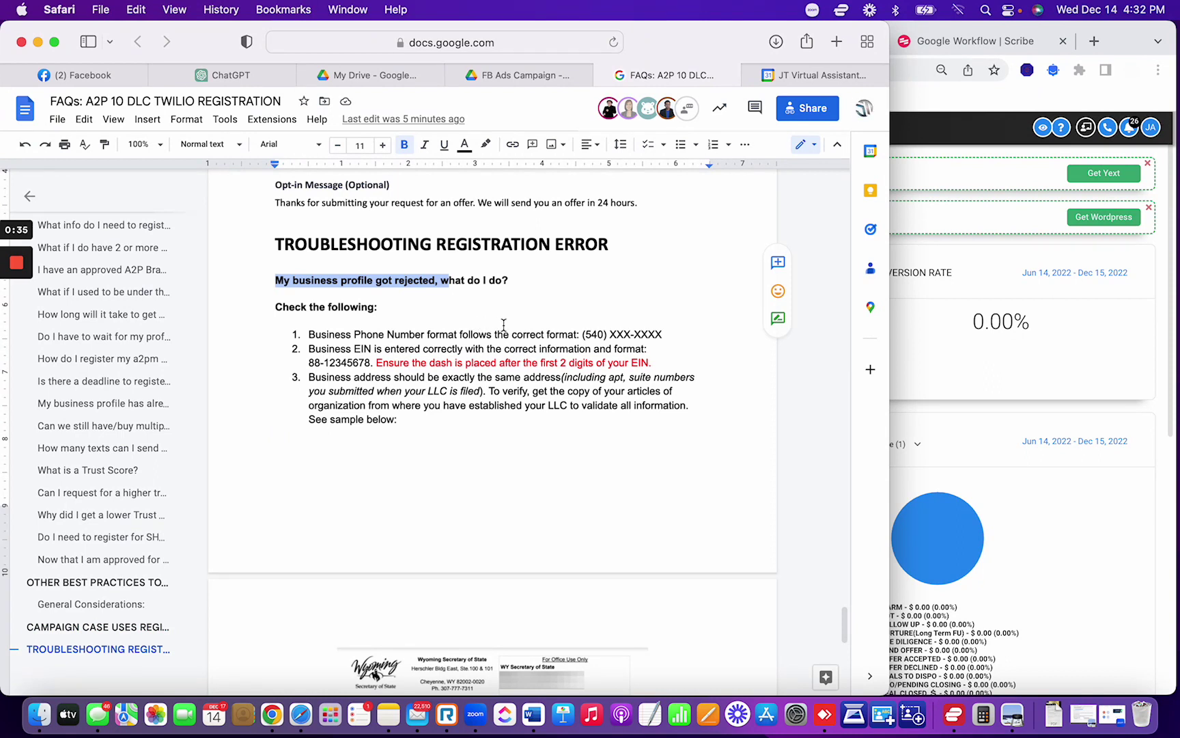
# Open REI Reply's Business Info company settings and scroll to the physical address.
pyautogui.click(930, 343)
pyautogui.scroll(-1, 137, 492)
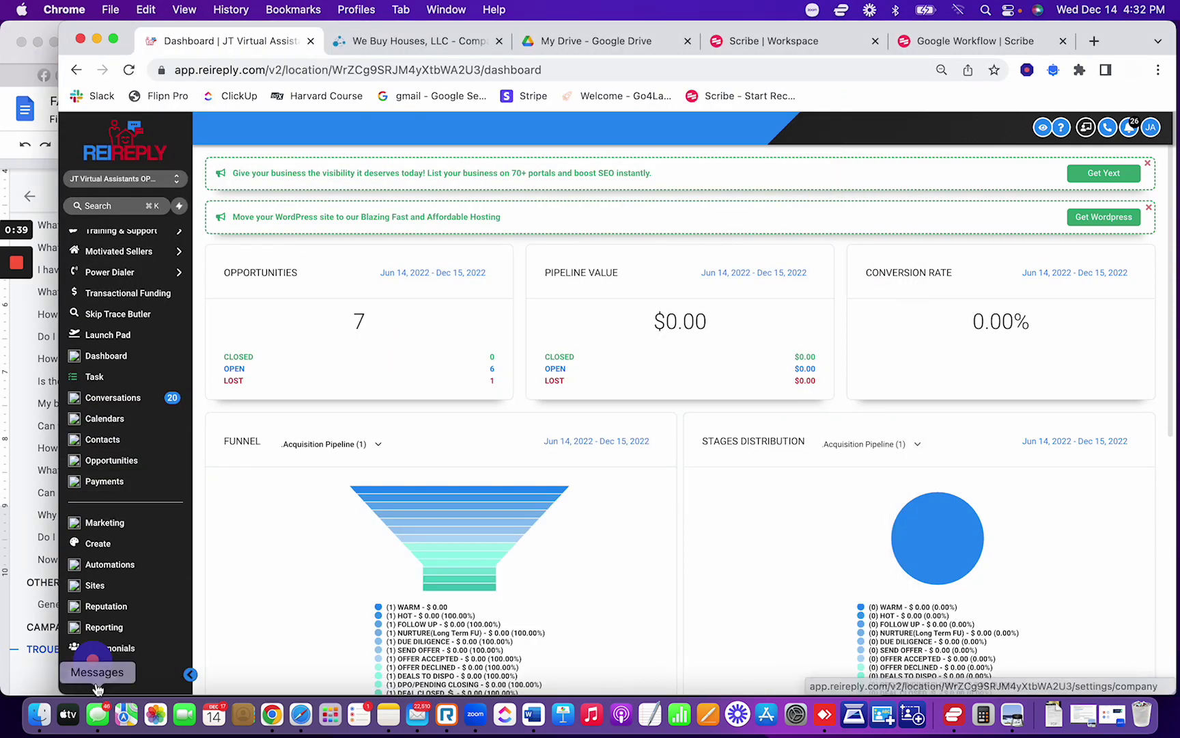
pyautogui.click(104, 686)
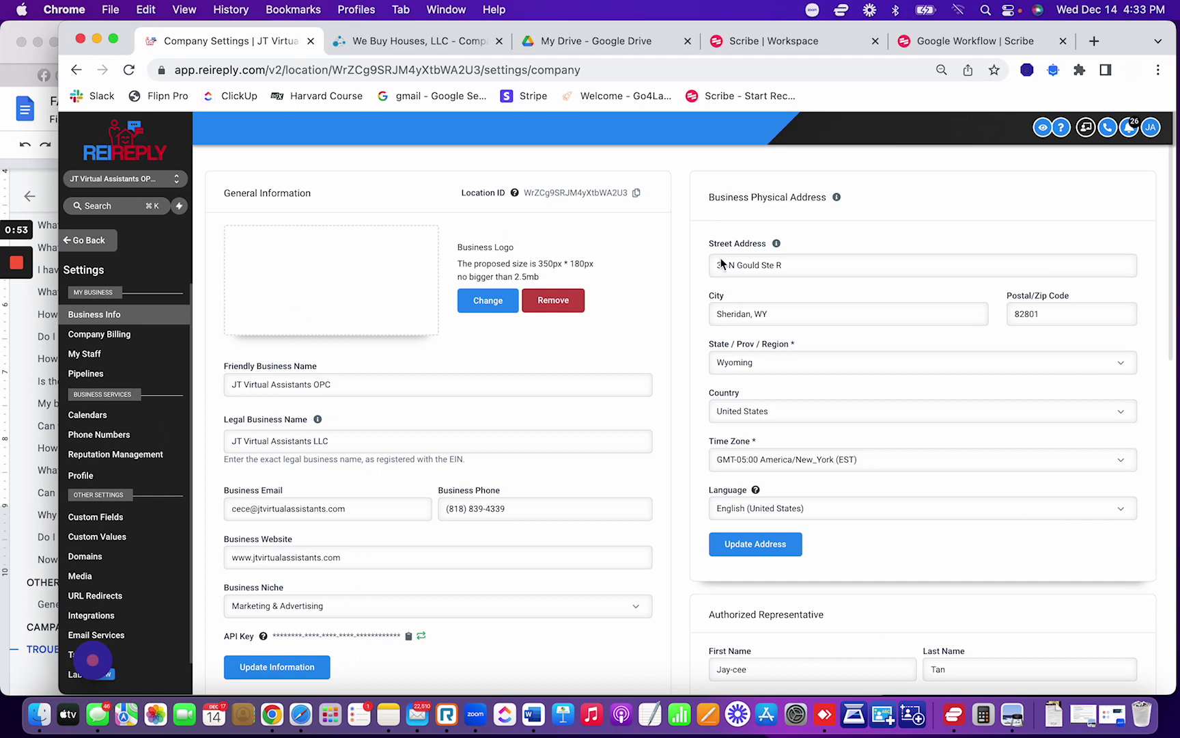
pyautogui.scroll(-1, 612, 508)
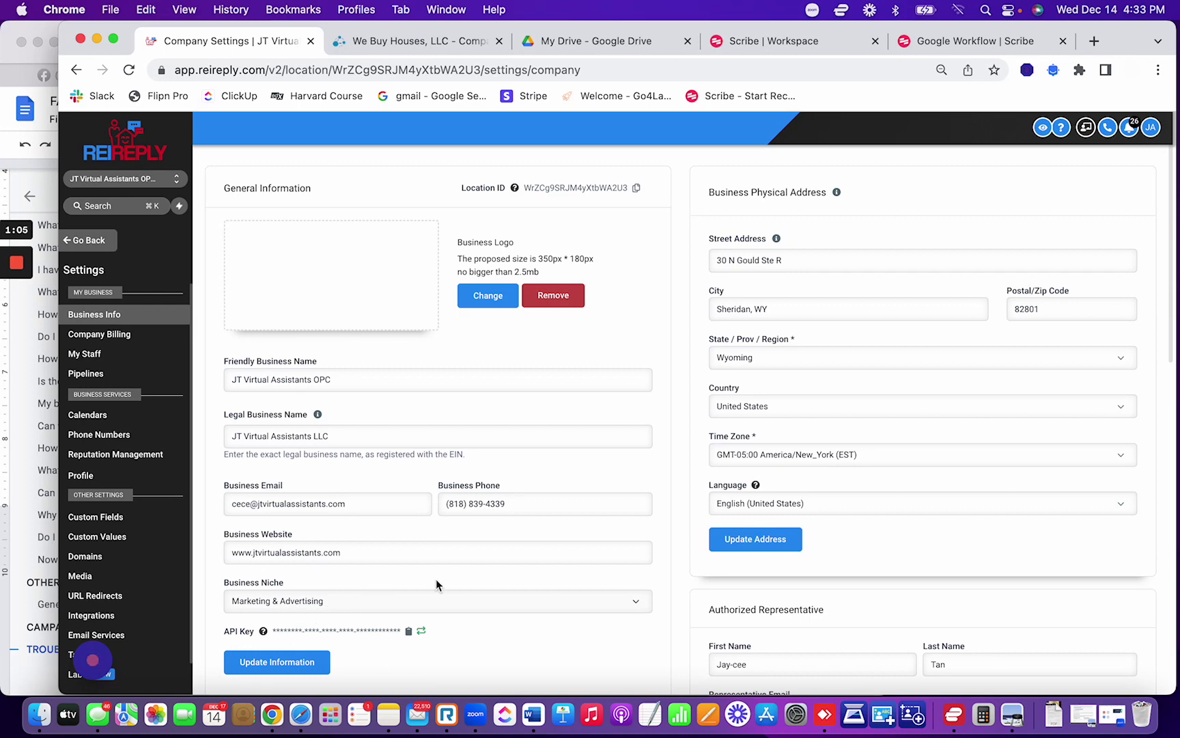
pyautogui.scroll(-1, 355, 549)
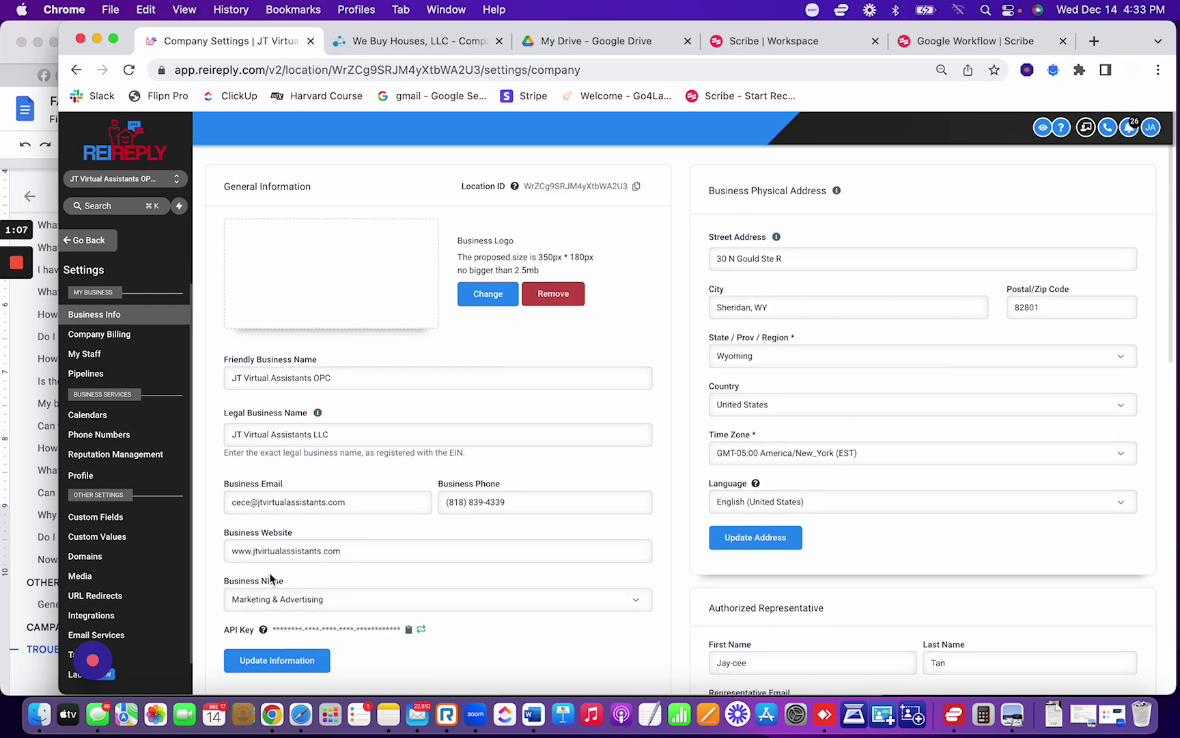
# Open Articles of Org & Cert of Org.pdf from Finder's Recents in Preview.
pyautogui.click(36, 716)
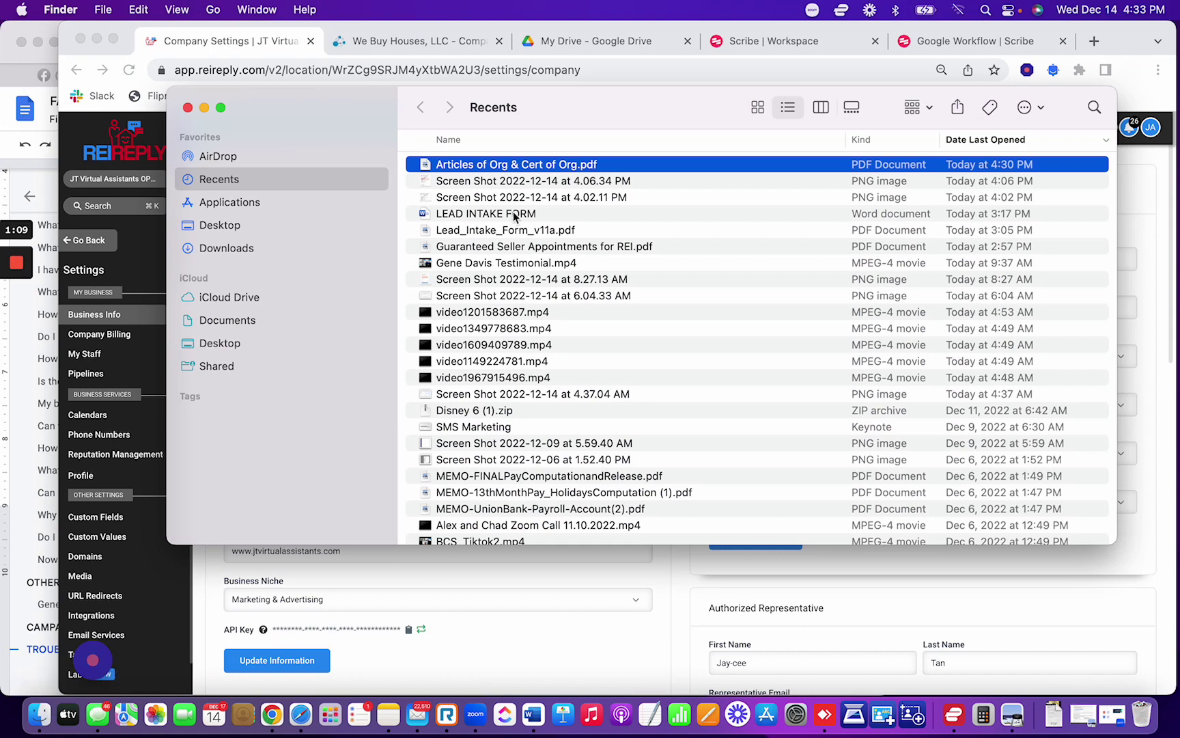
pyautogui.click(552, 166)
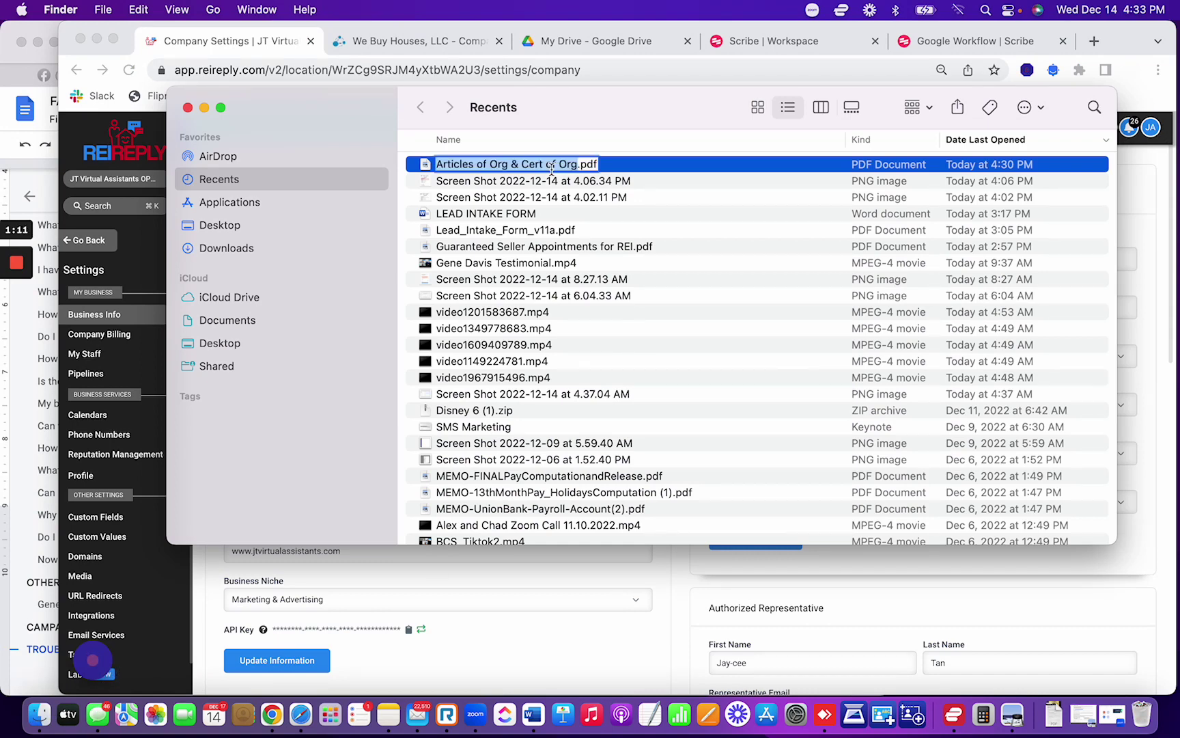
pyautogui.click(578, 180)
pyautogui.click(572, 169)
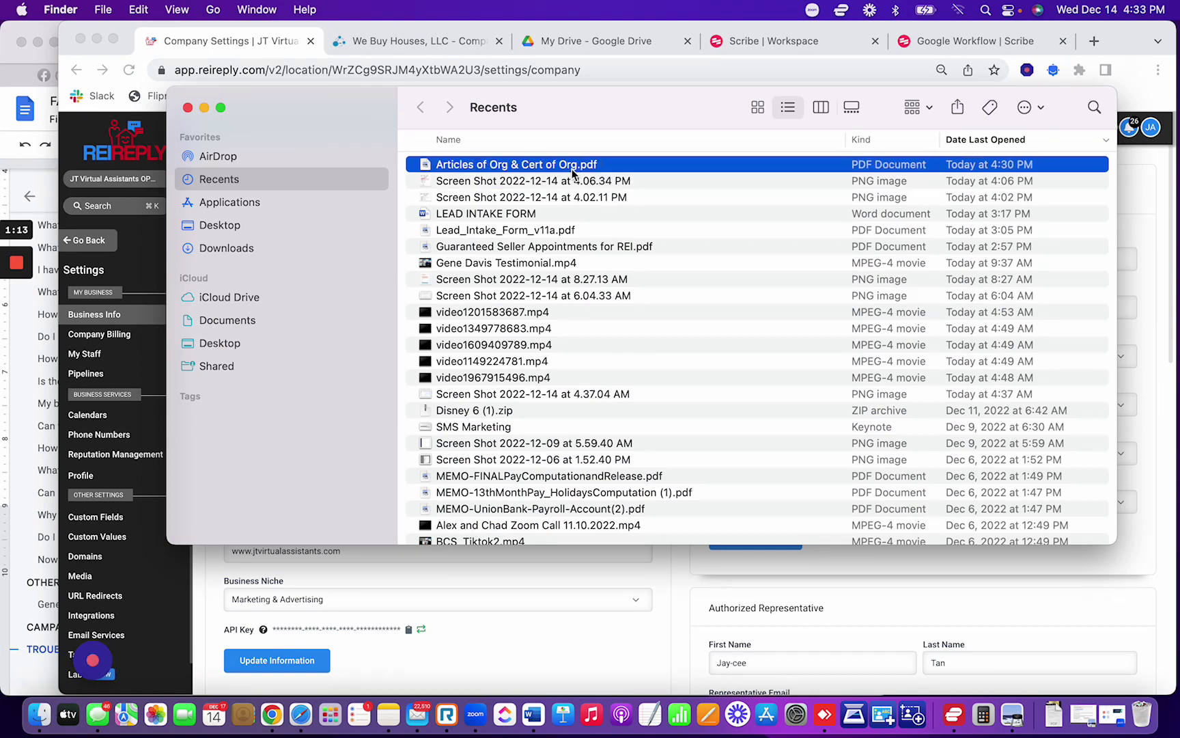
pyautogui.click(536, 182)
pyautogui.doubleClick(535, 168)
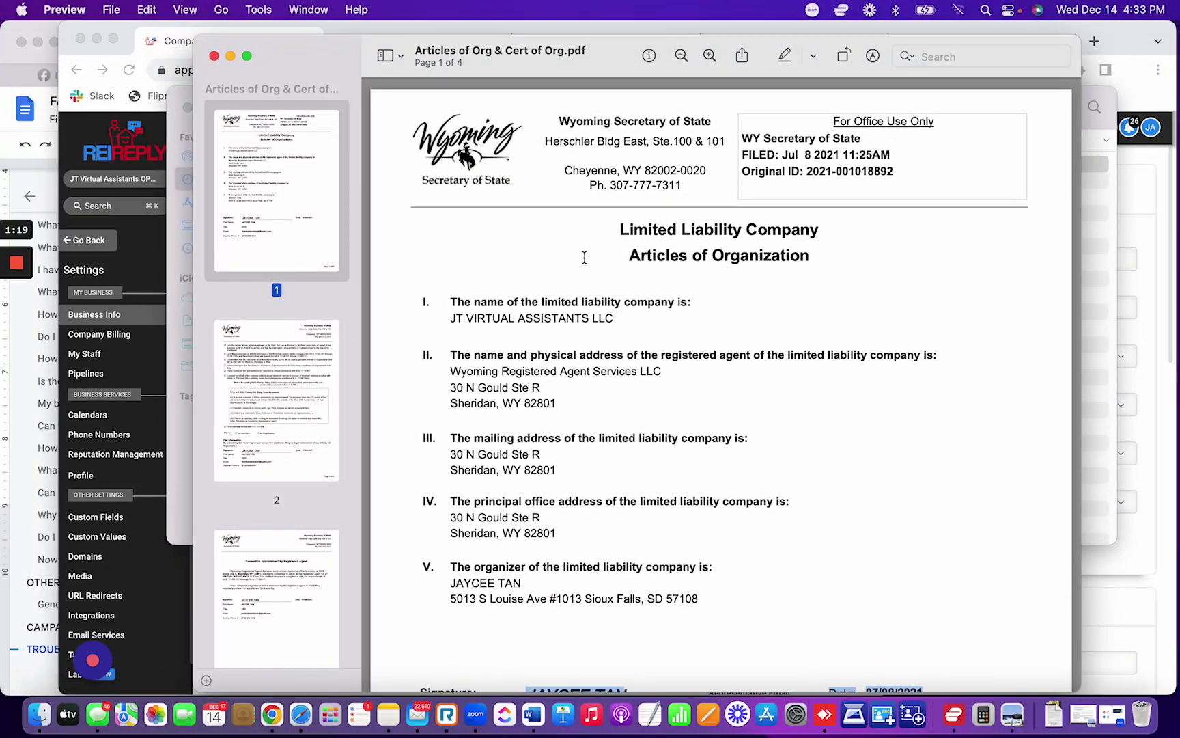
# Highlight the LLC name in the Articles of Organization and compare it with the settings.
pyautogui.moveTo(620, 230)
pyautogui.mouseDown()
pyautogui.moveTo(803, 263)
pyautogui.moveTo(781, 267)
pyautogui.mouseUp()
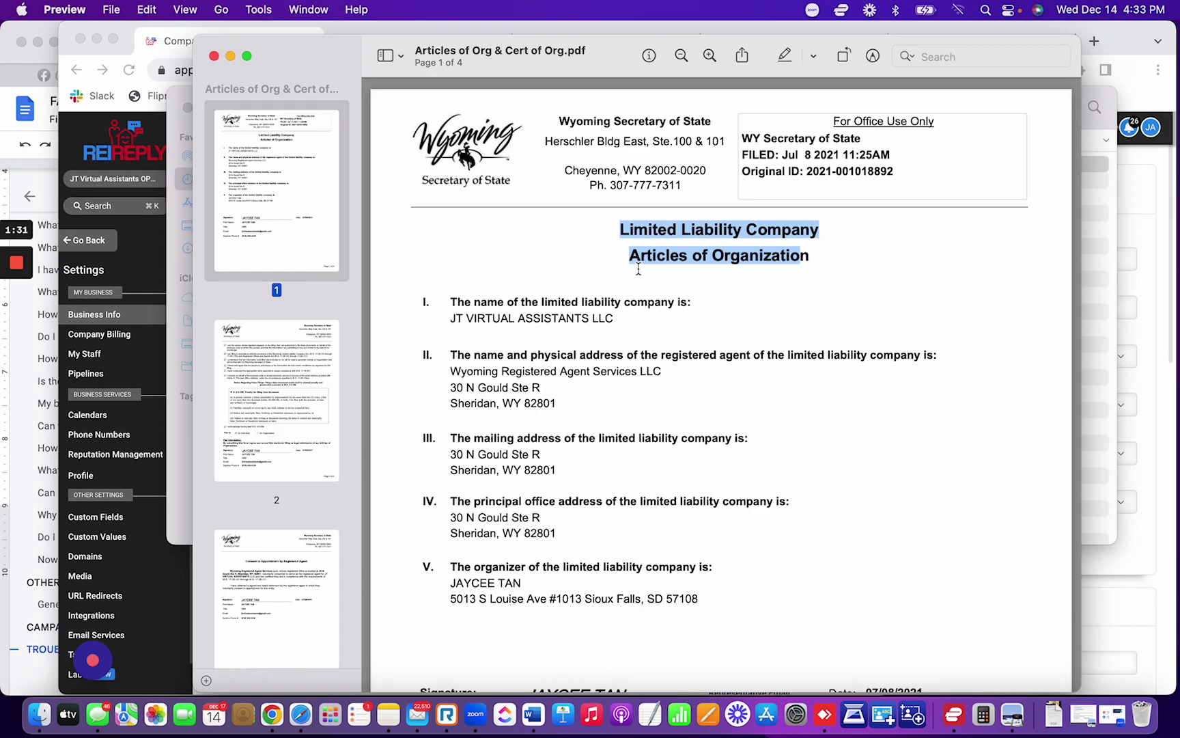
pyautogui.click(668, 258)
pyautogui.moveTo(627, 255); pyautogui.dragTo(807, 286)
pyautogui.scroll(-2, 565, 341)
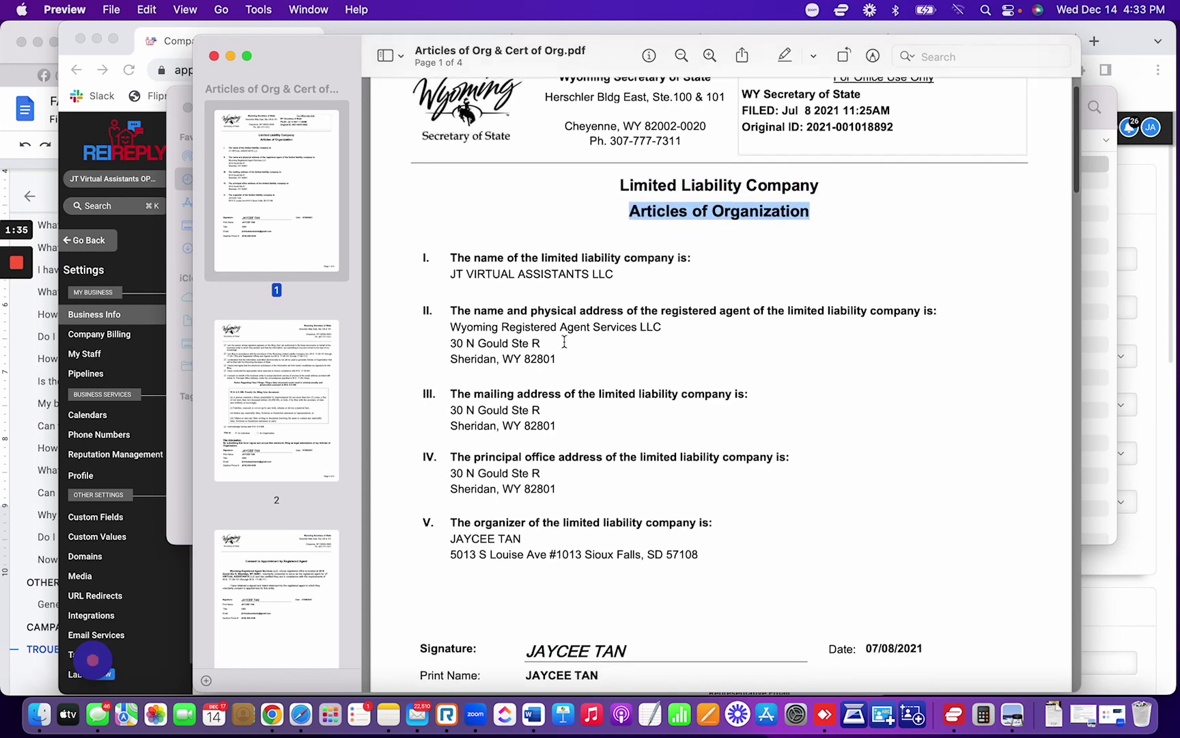
pyautogui.click(179, 263)
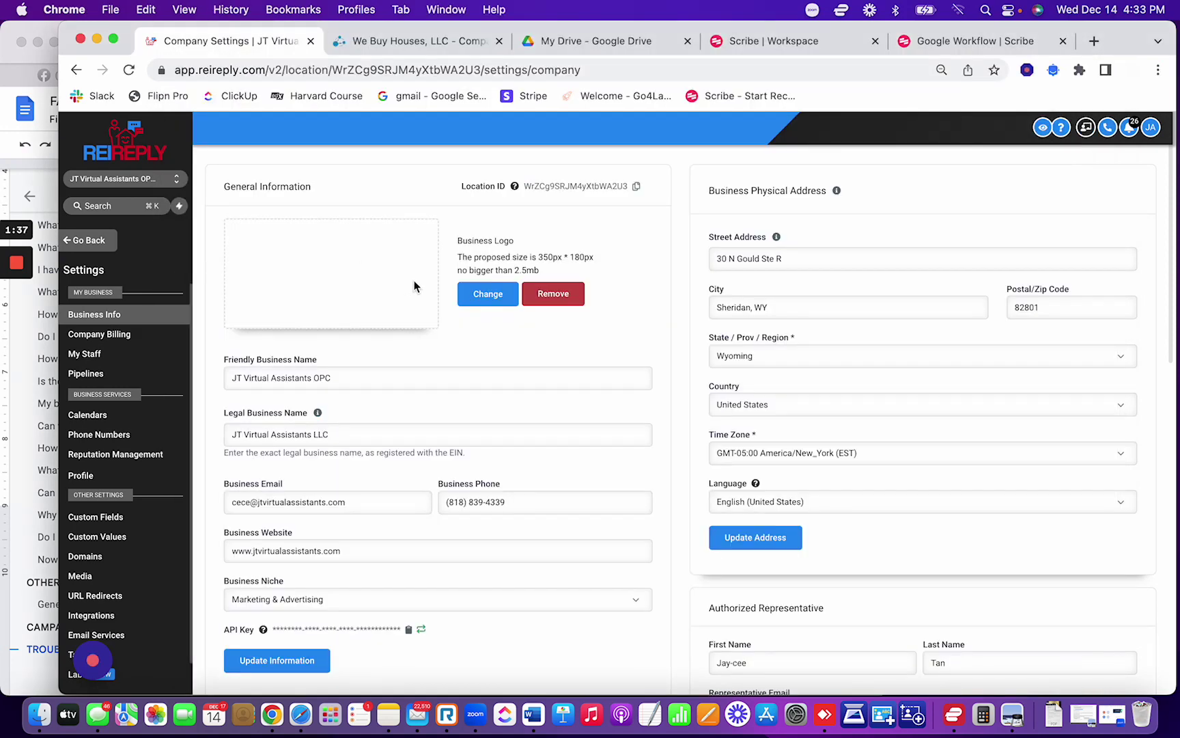
pyautogui.click(39, 714)
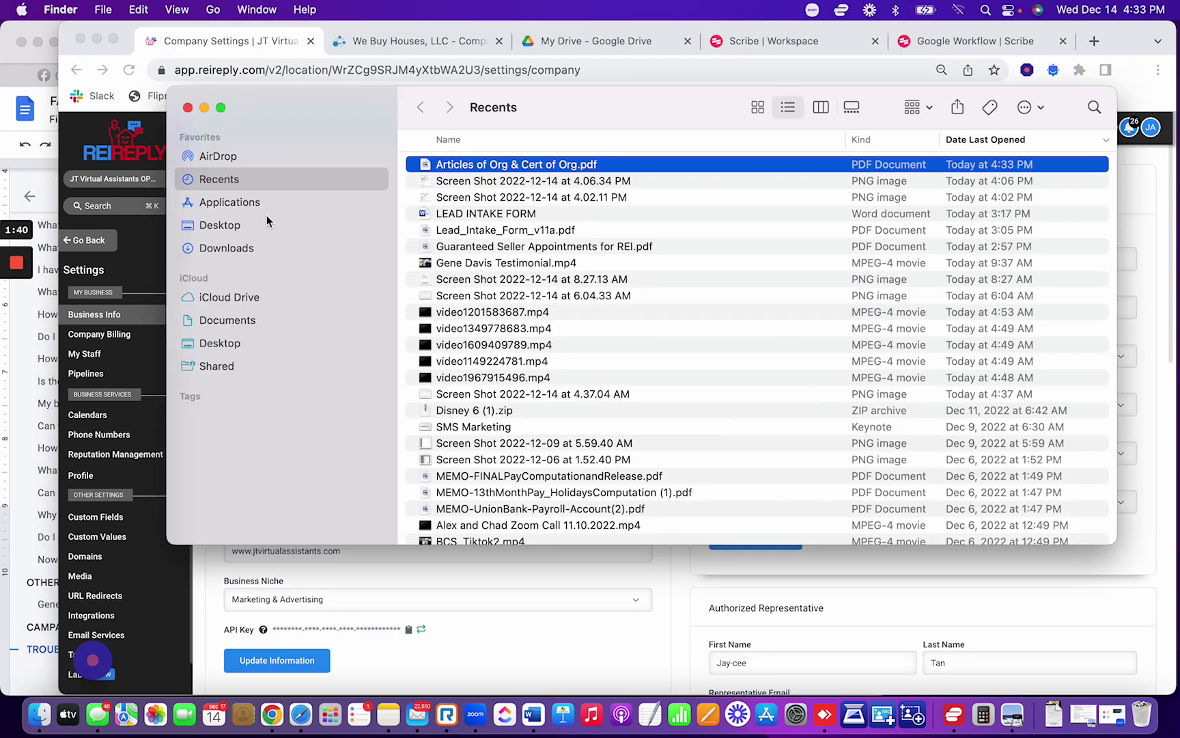
pyautogui.click(204, 109)
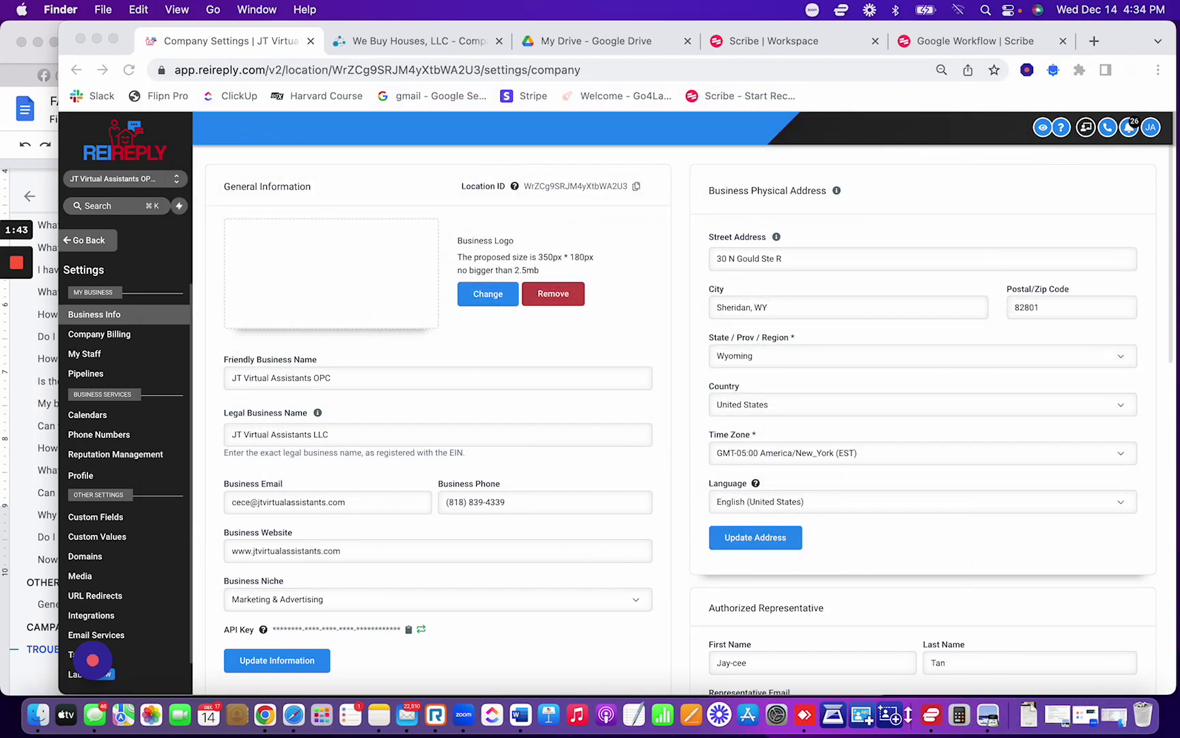
# Compare the registered agent's address with the business address, then minimize the PDF.
pyautogui.press('super+Tab')
pyautogui.press('super+Tab')
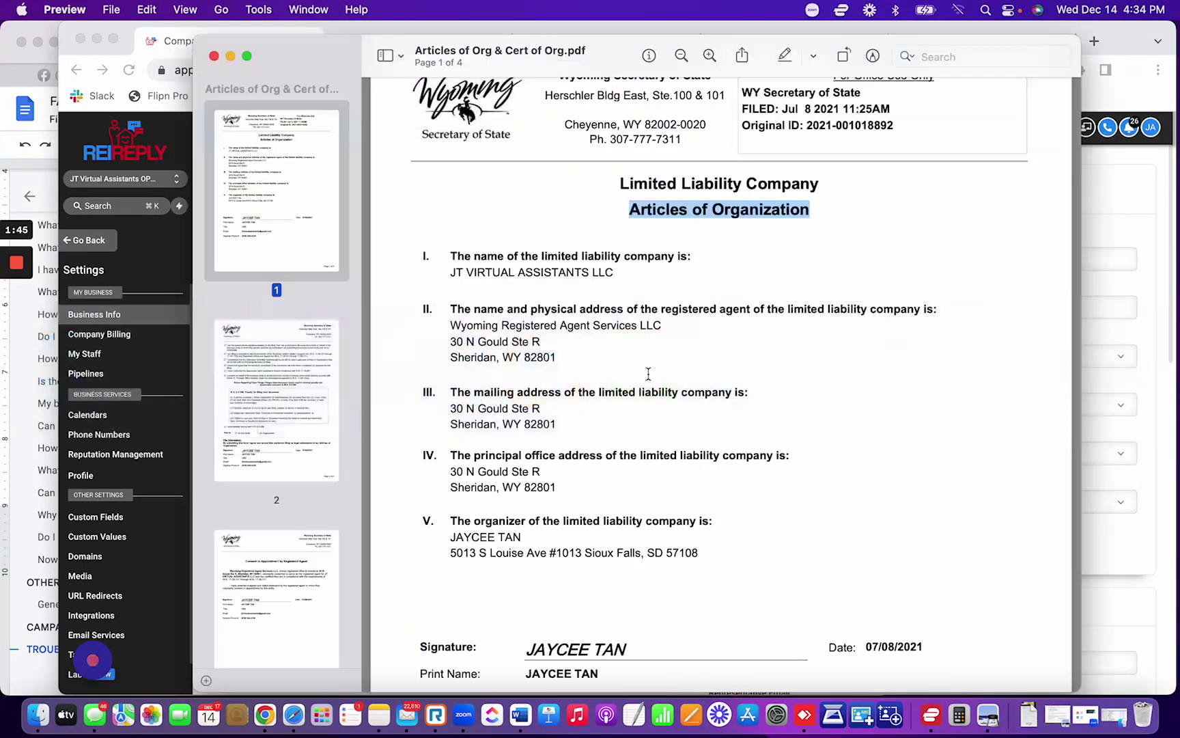
pyautogui.scroll(2, 559, 401)
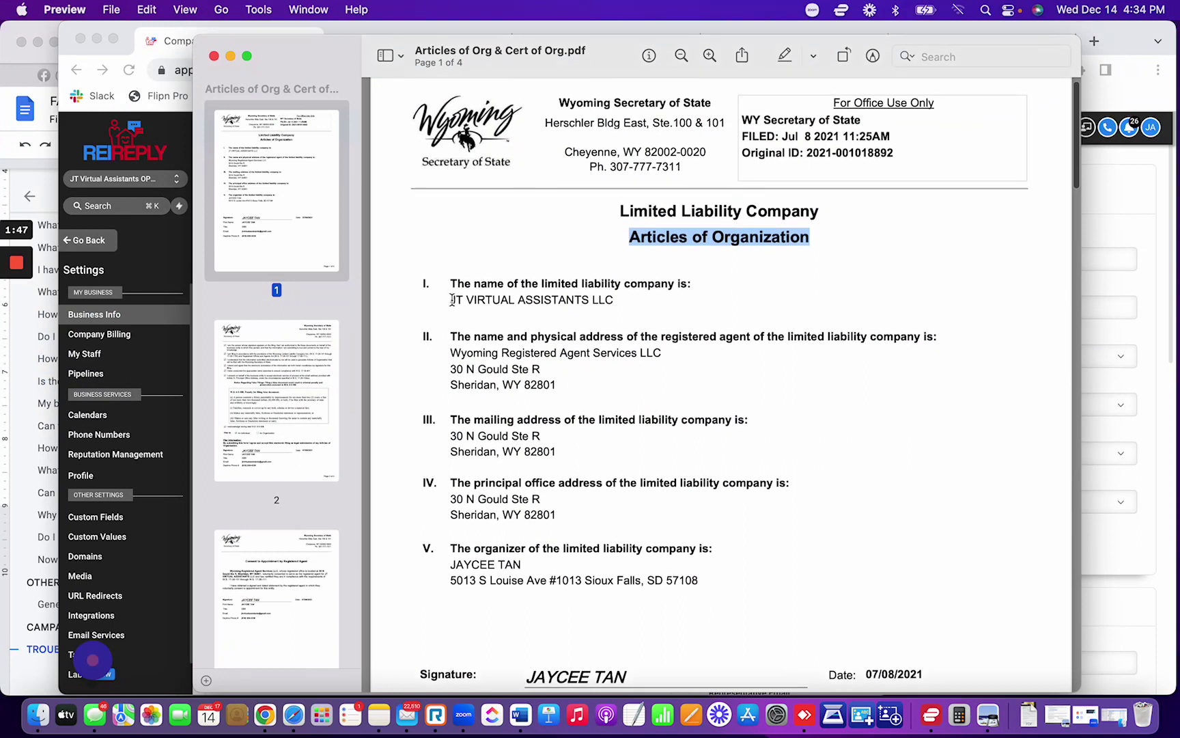
pyautogui.moveTo(450, 300); pyautogui.dragTo(626, 302)
pyautogui.moveTo(556, 386); pyautogui.dragTo(597, 396)
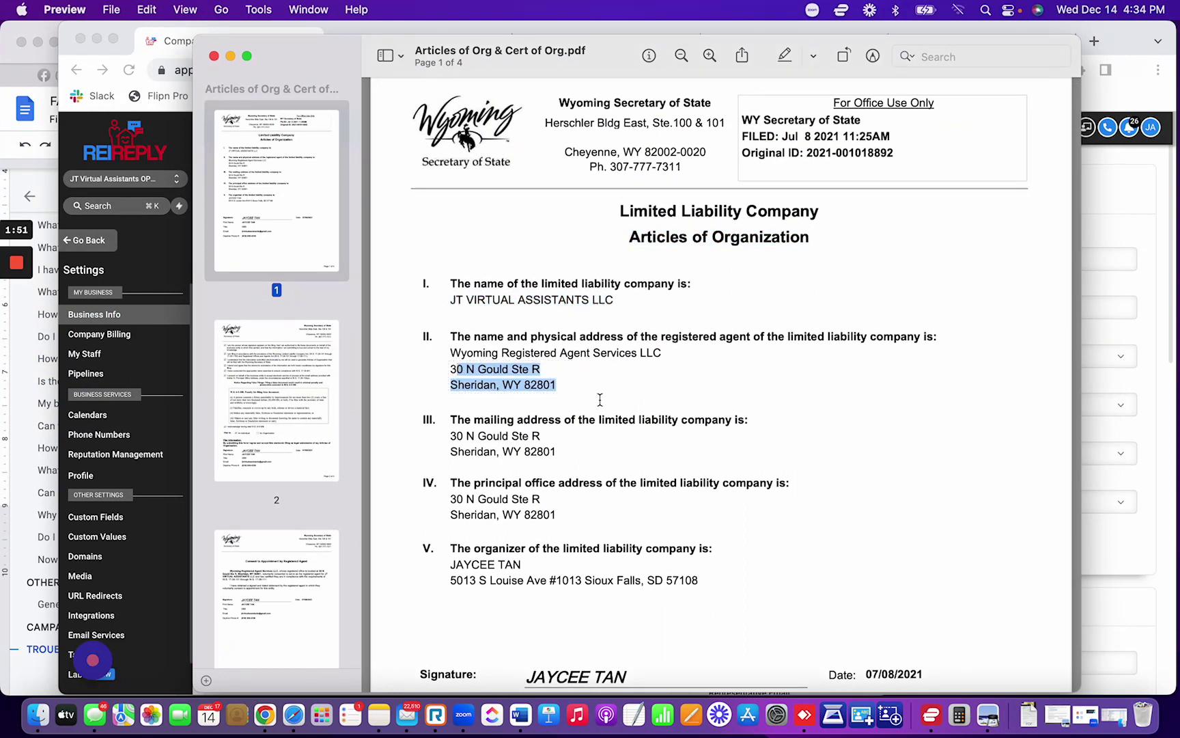
pyautogui.scroll(-5, 632, 492)
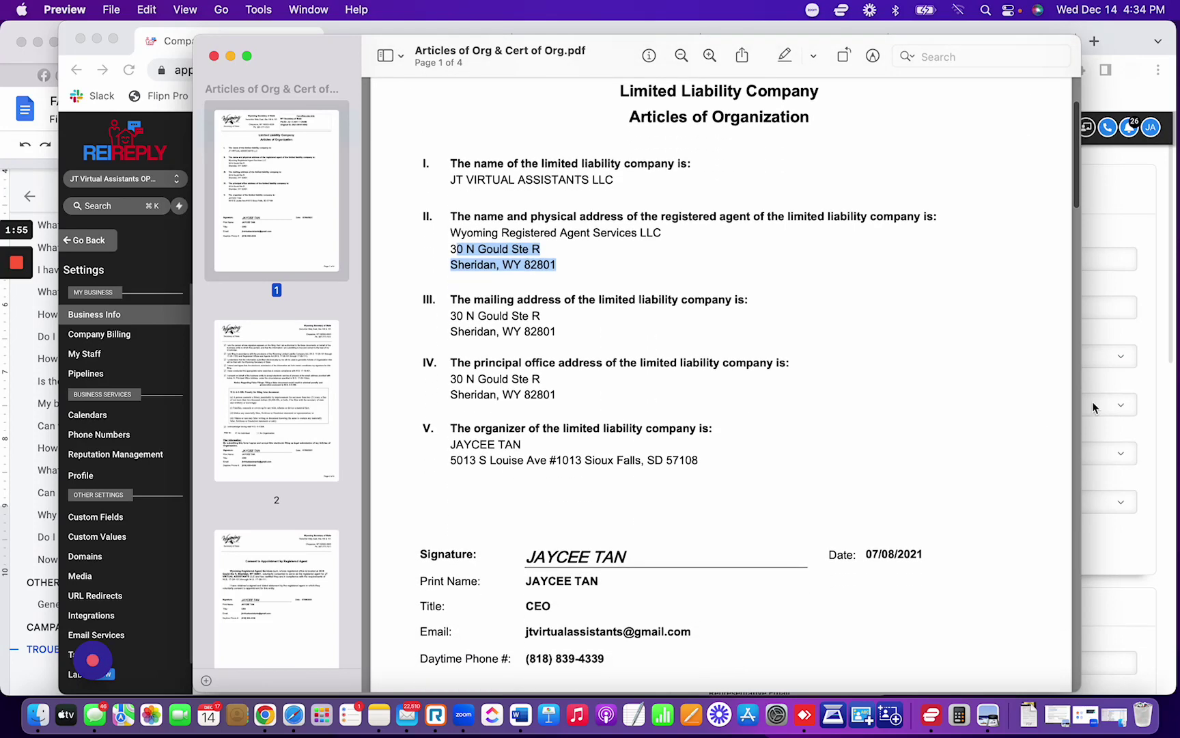
pyautogui.click(1170, 409)
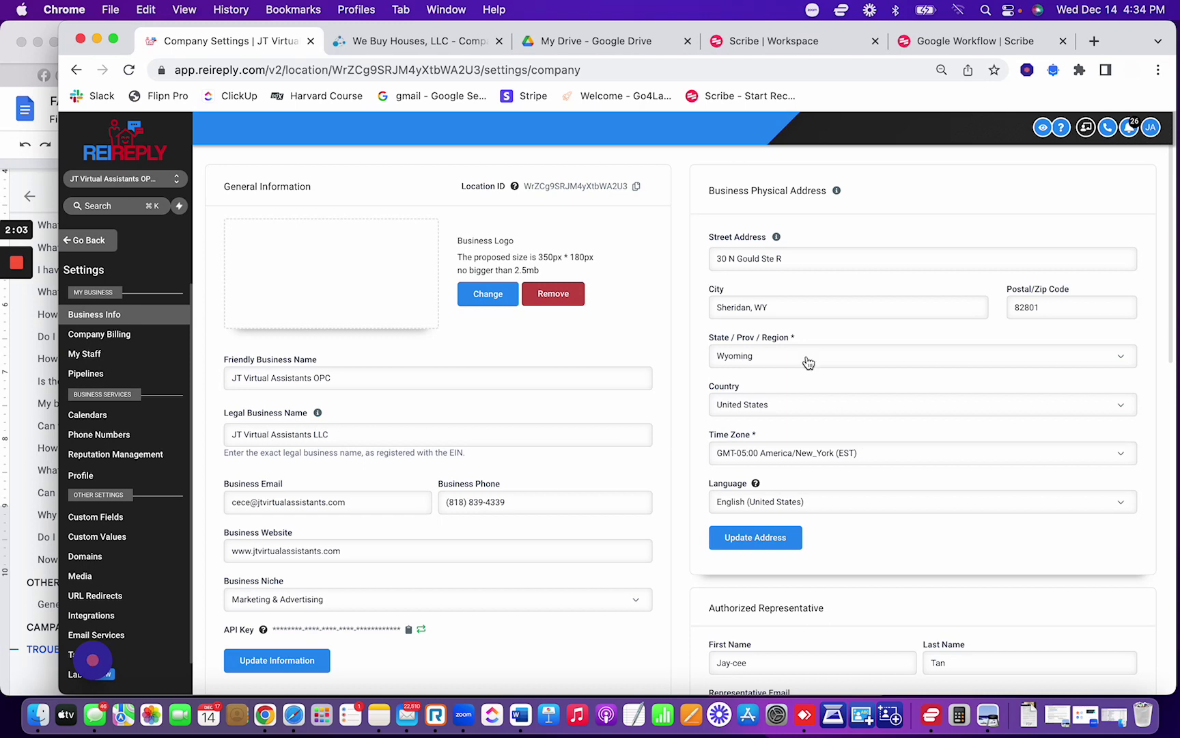
pyautogui.scroll(-1, 847, 466)
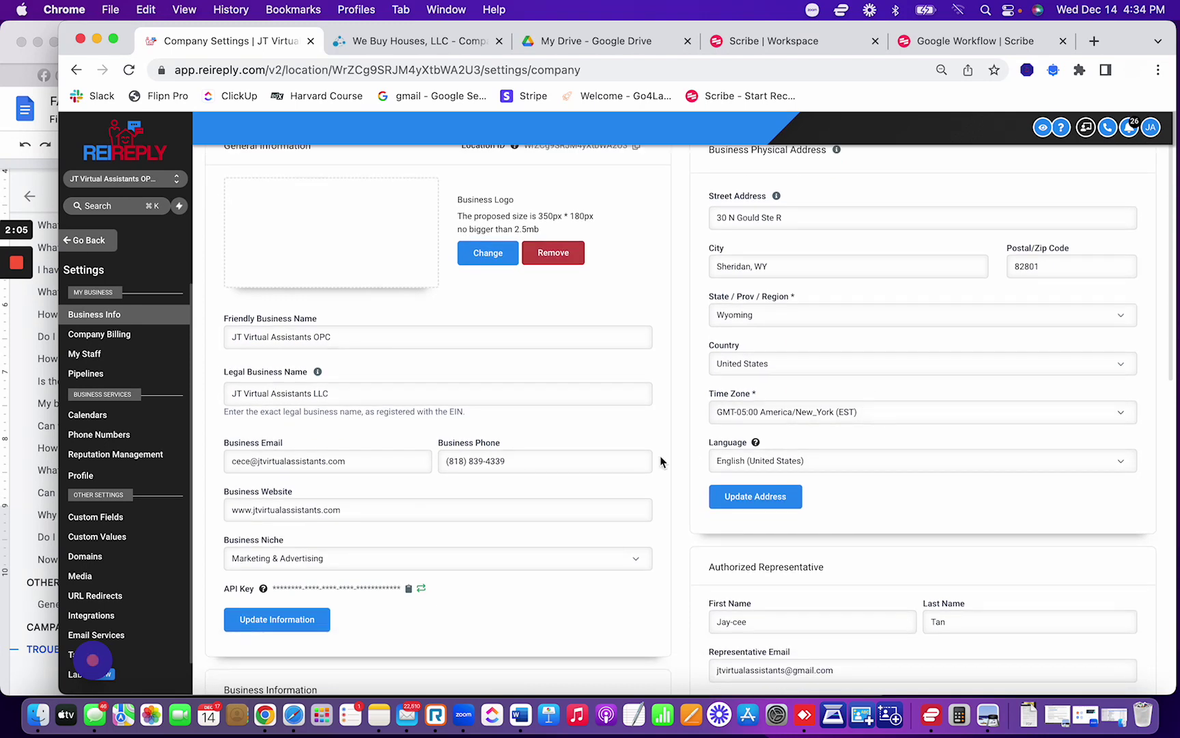
pyautogui.press('super+Tab')
pyautogui.press('super+Tab')
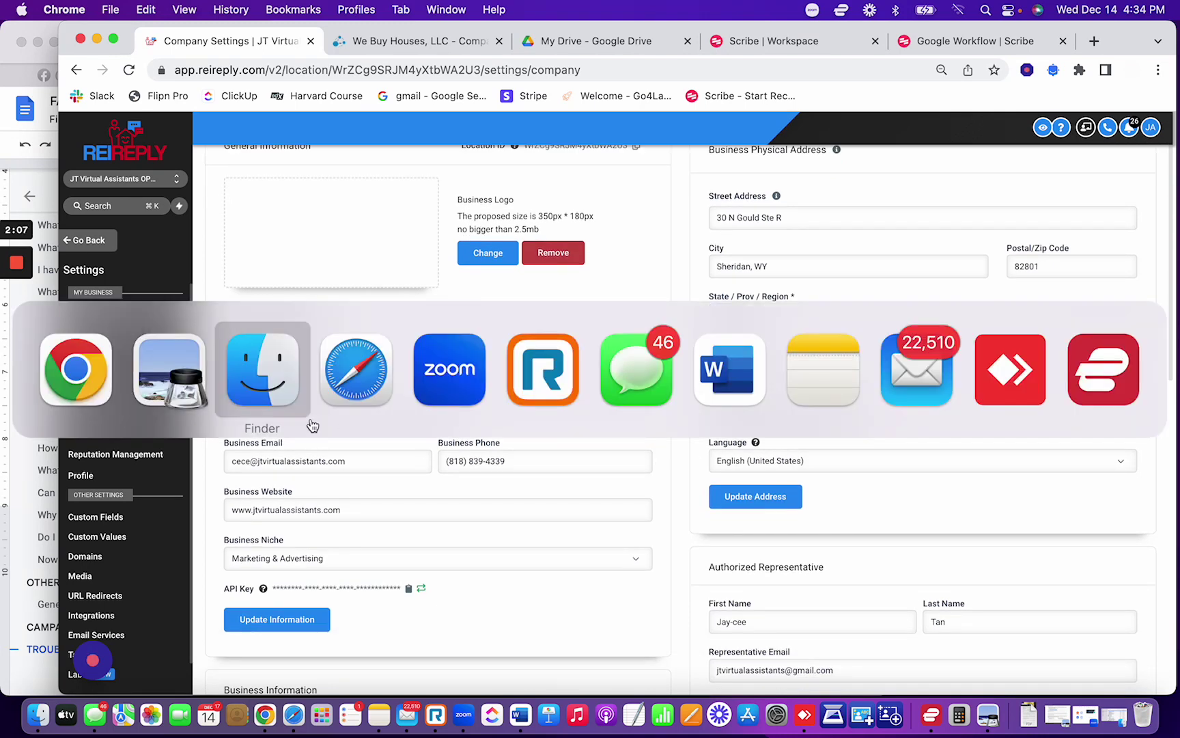
pyautogui.click(204, 393)
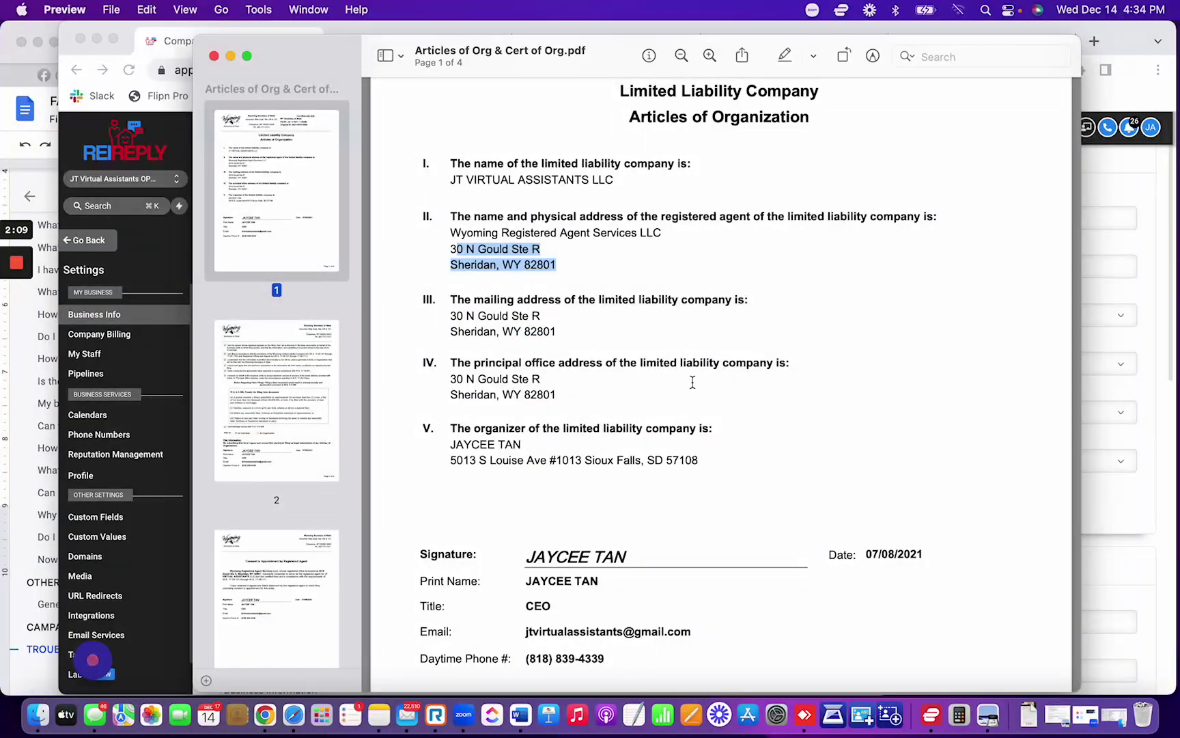
pyautogui.scroll(4, 701, 378)
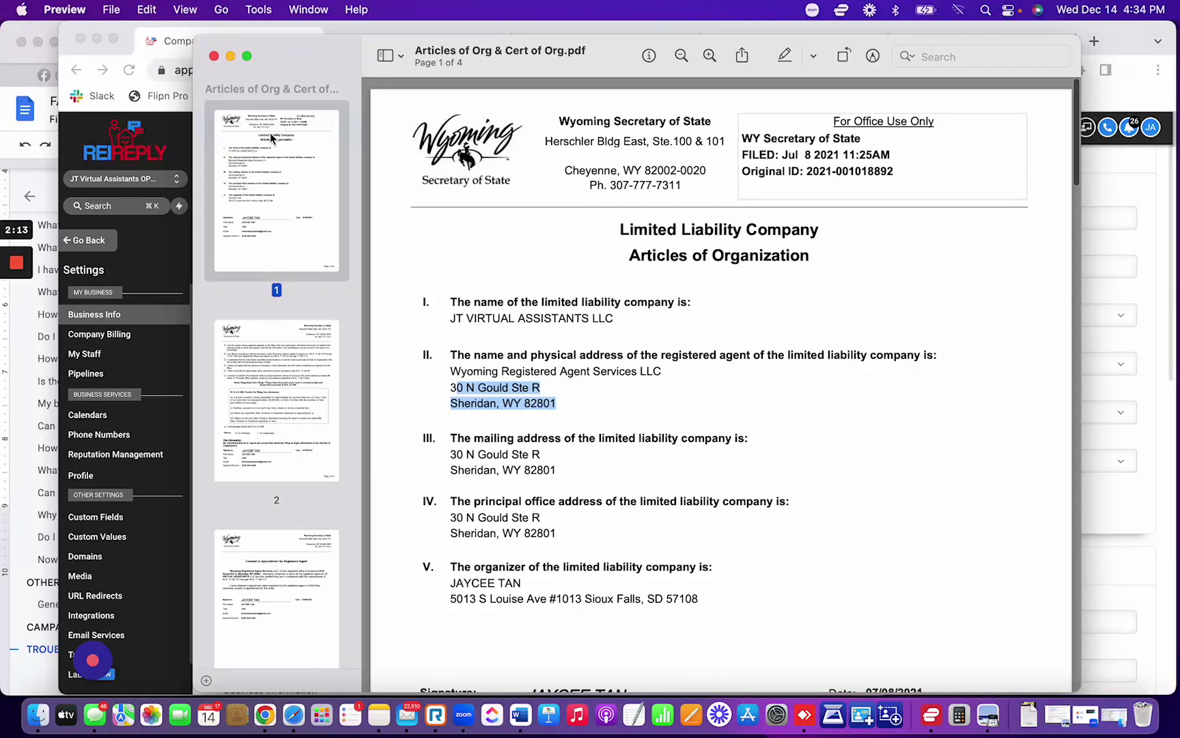
pyautogui.click(231, 56)
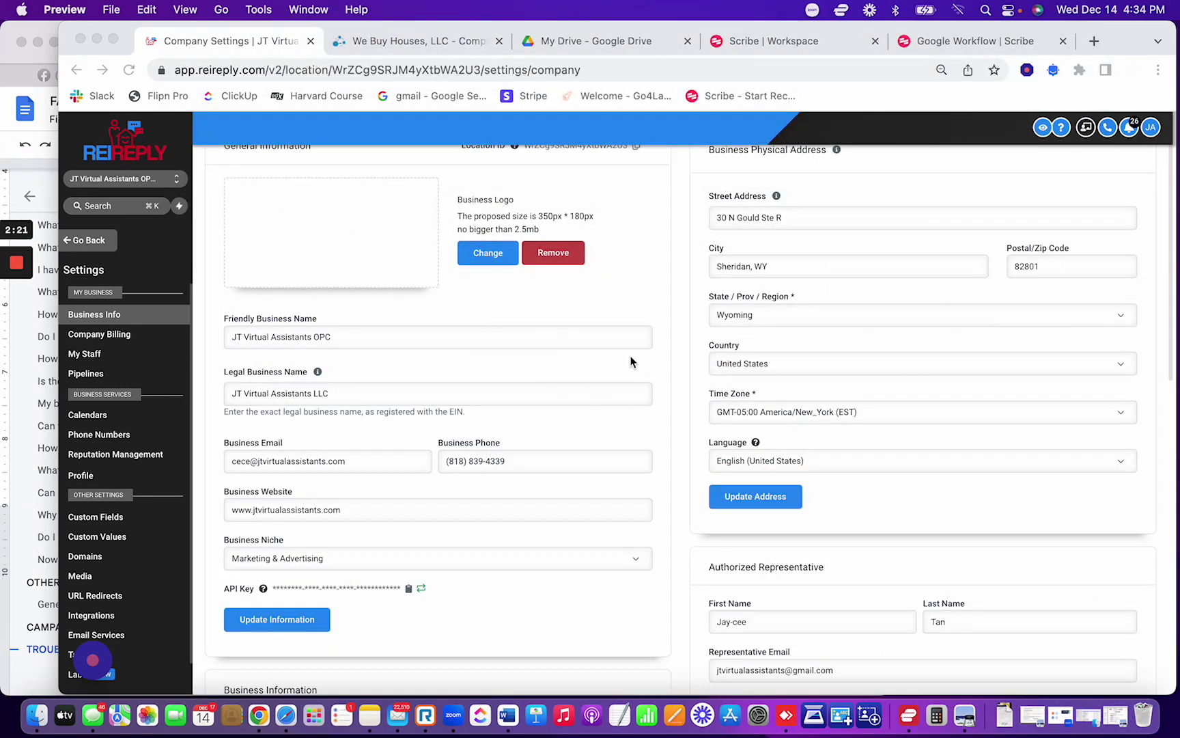
# Turn on REI Reply's protection mode so the Business Info details are blurred.
pyautogui.scroll(1, 631, 362)
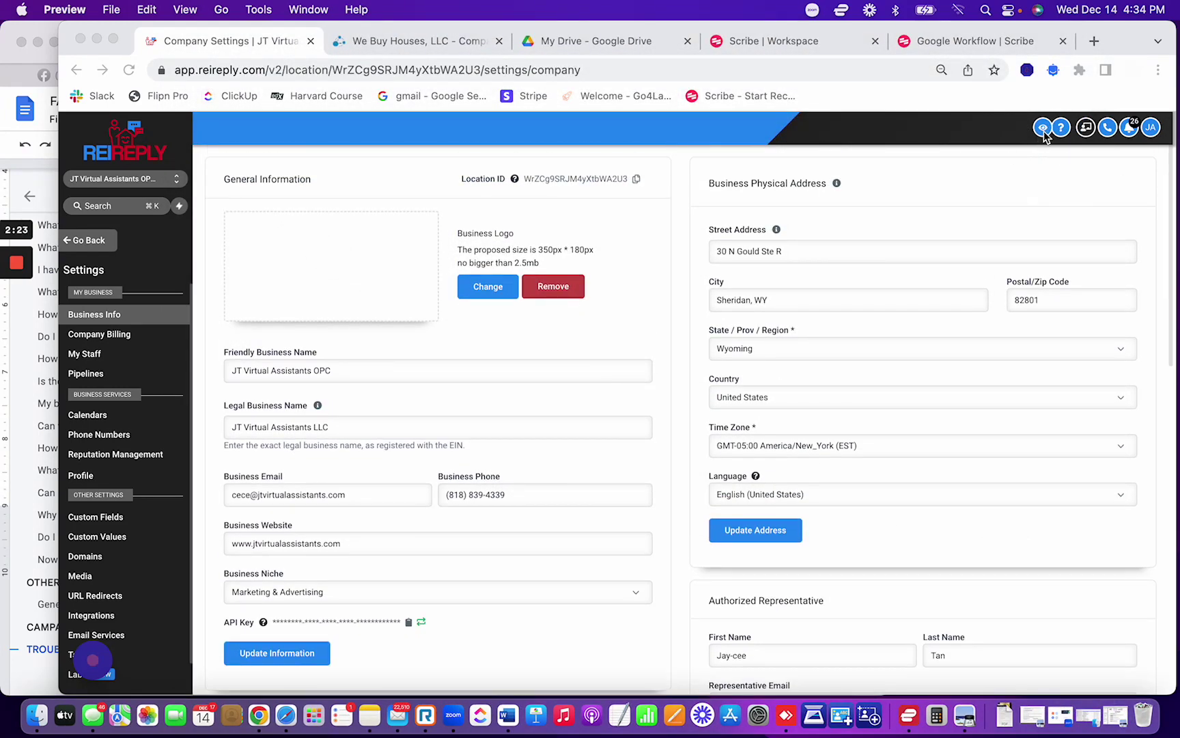
pyautogui.click(1043, 130)
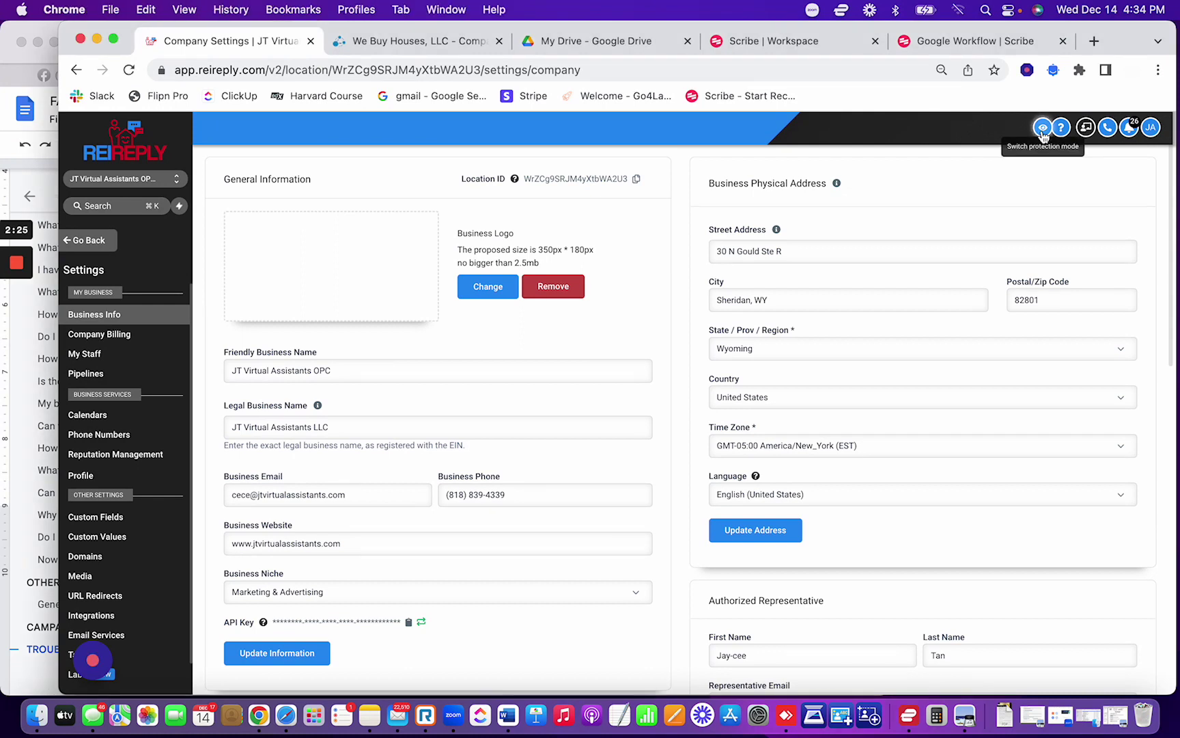
pyautogui.click(1043, 130)
pyautogui.scroll(-3, 506, 446)
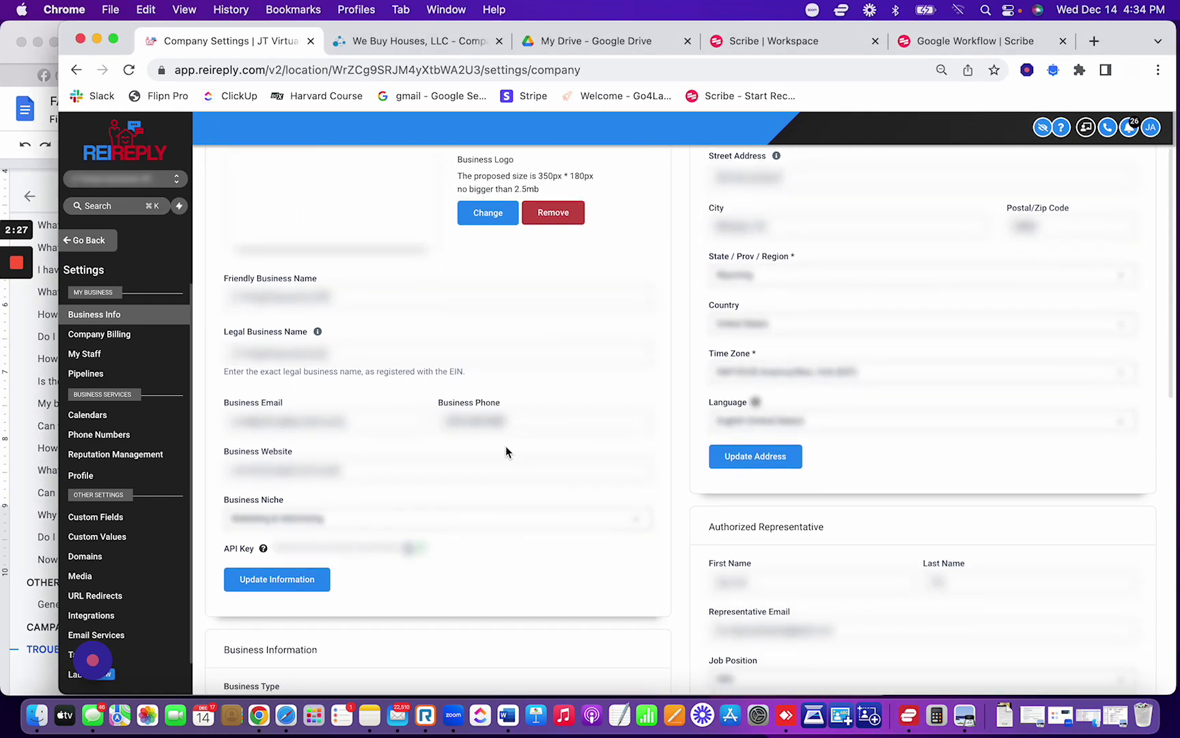
pyautogui.scroll(-8, 438, 447)
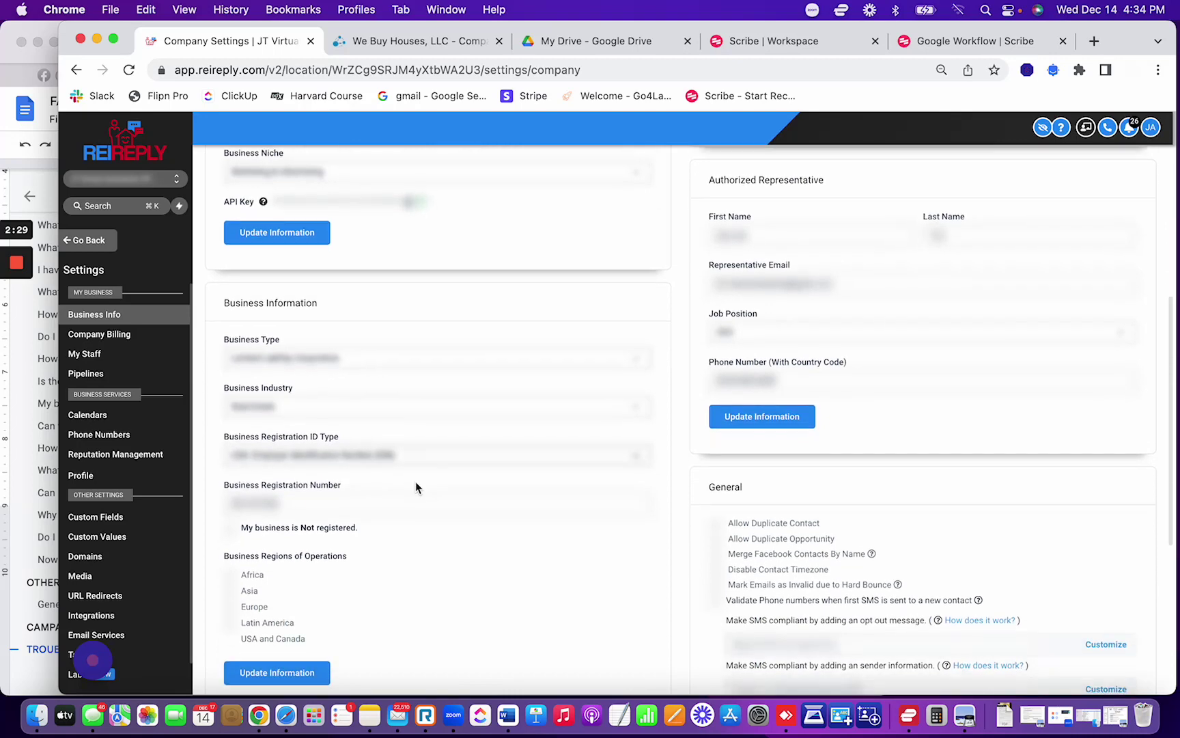
pyautogui.scroll(9, 364, 396)
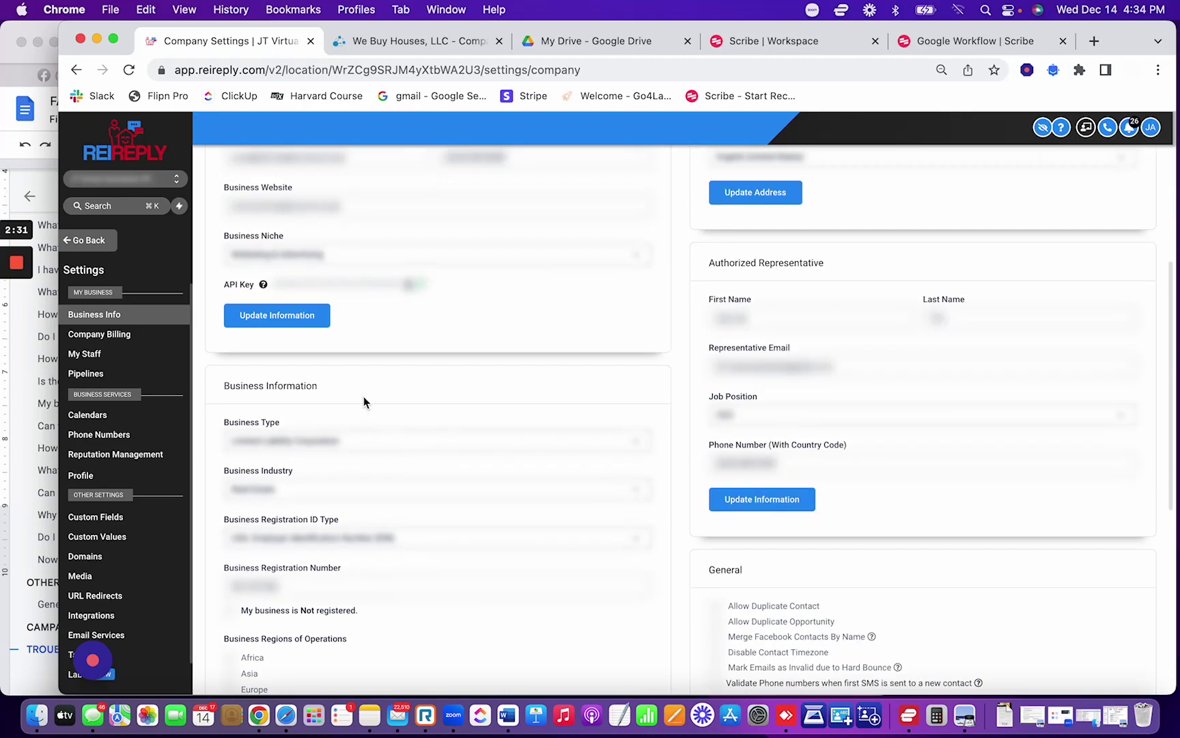
pyautogui.scroll(2, 322, 273)
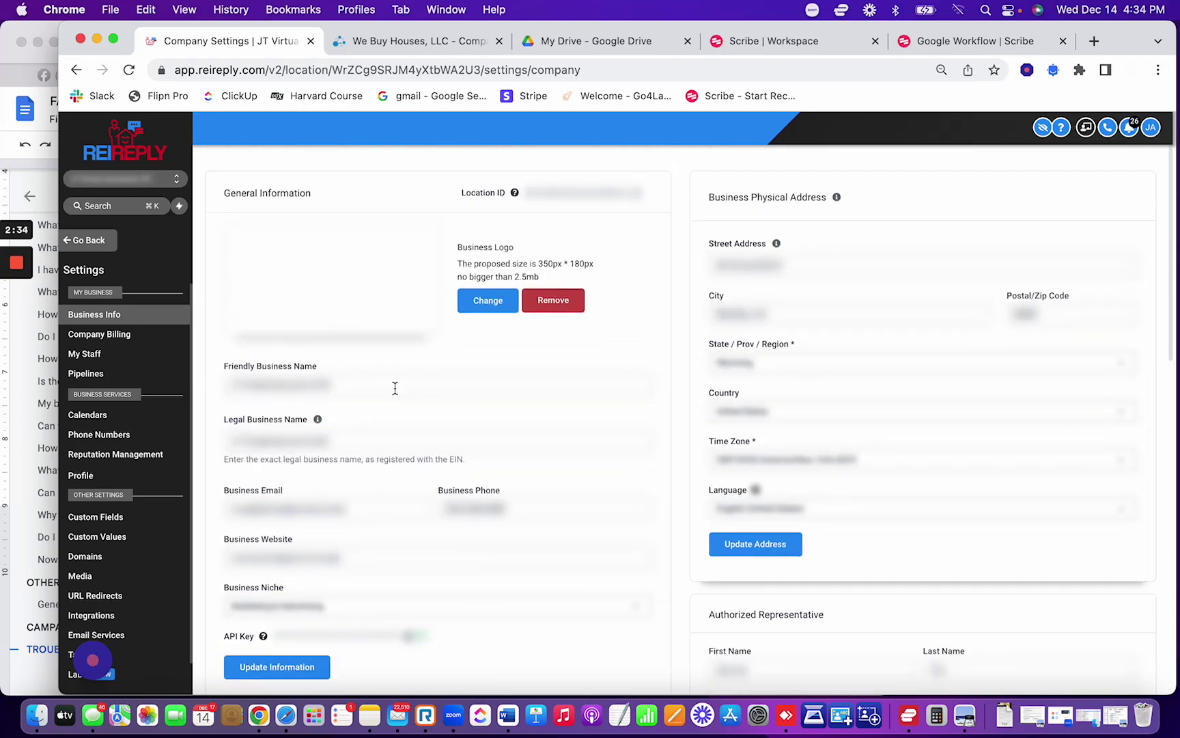
pyautogui.scroll(-12, 393, 397)
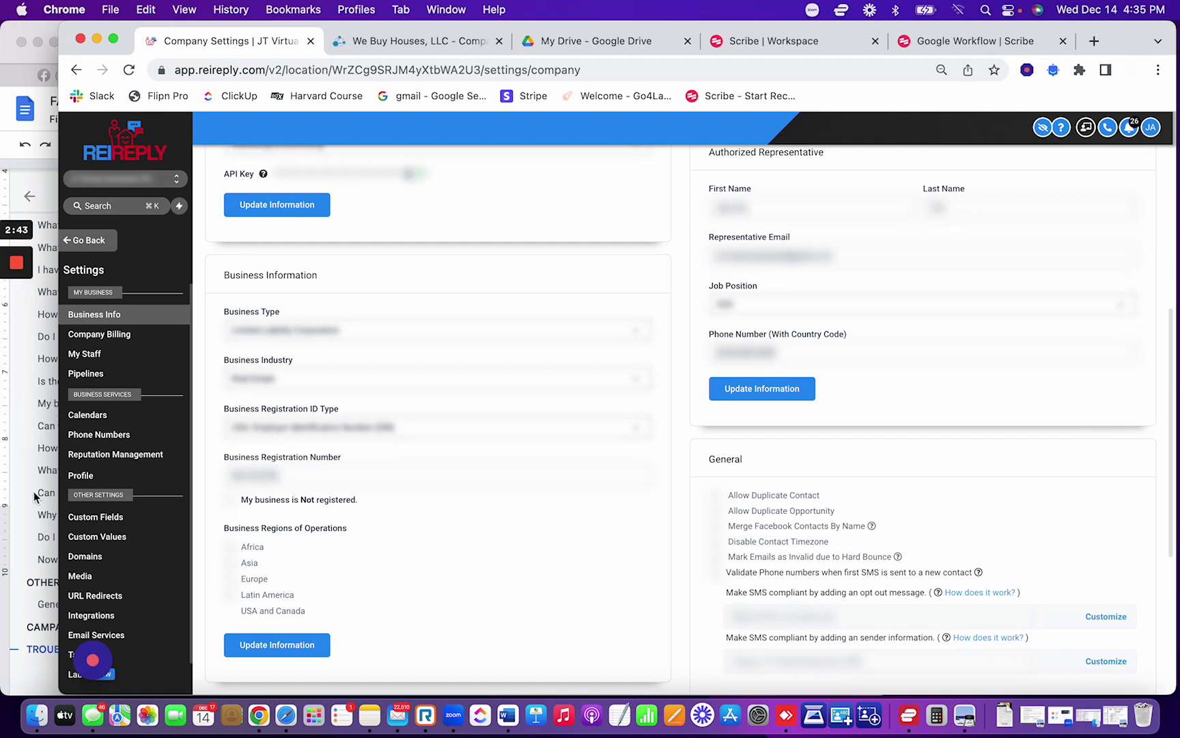
pyautogui.press('super+Tab')
# Select the first troubleshooting checklist item and compare it with REI Reply's settings.
pyautogui.scroll(-1, 506, 444)
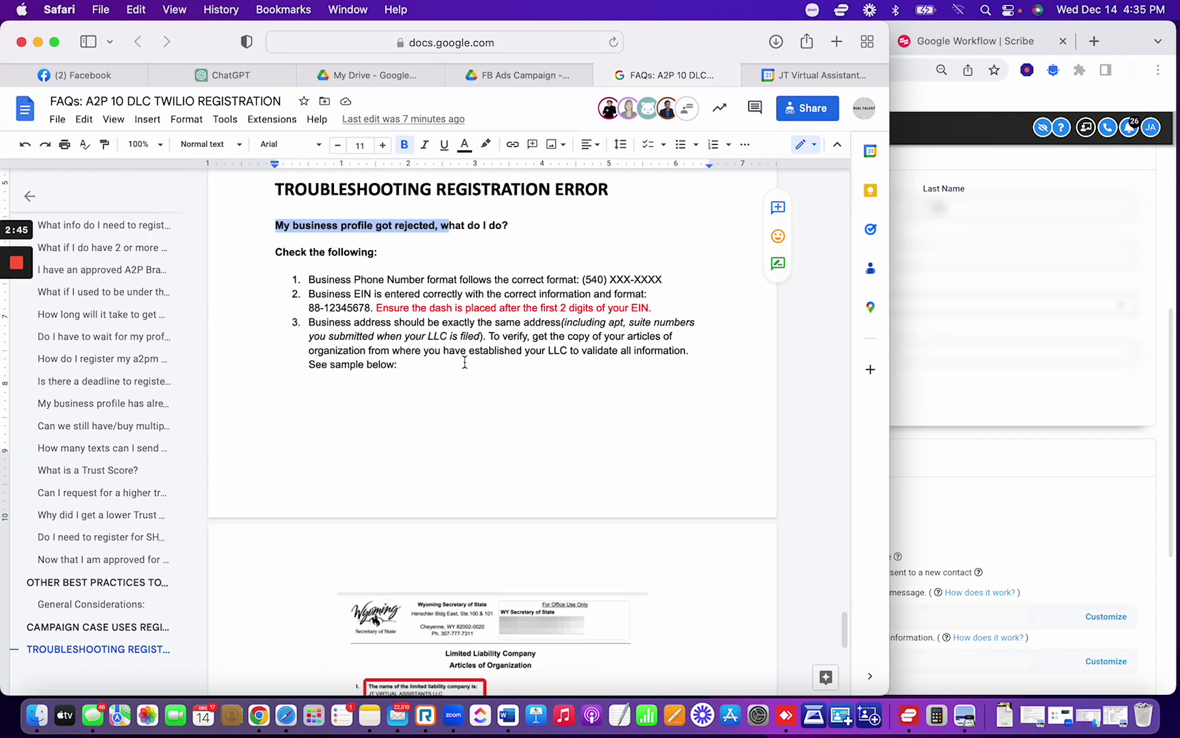
pyautogui.moveTo(309, 279); pyautogui.dragTo(666, 280)
pyautogui.click(448, 328)
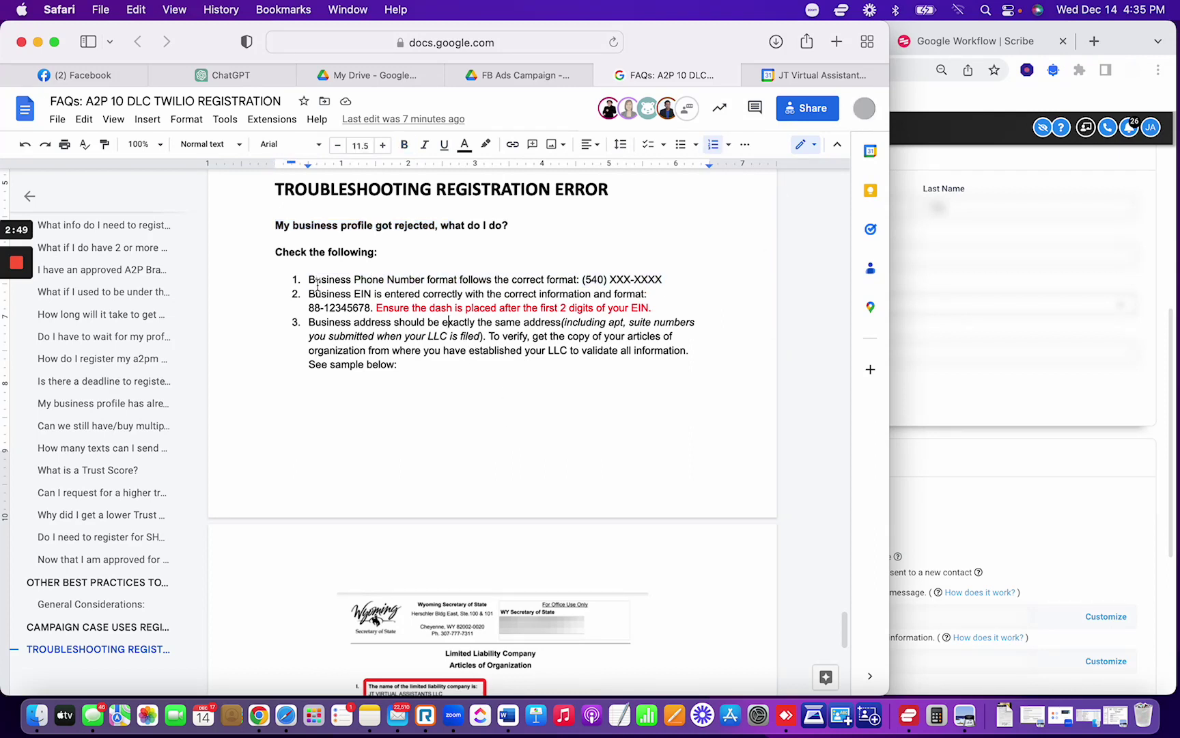
pyautogui.moveTo(308, 280); pyautogui.dragTo(380, 290)
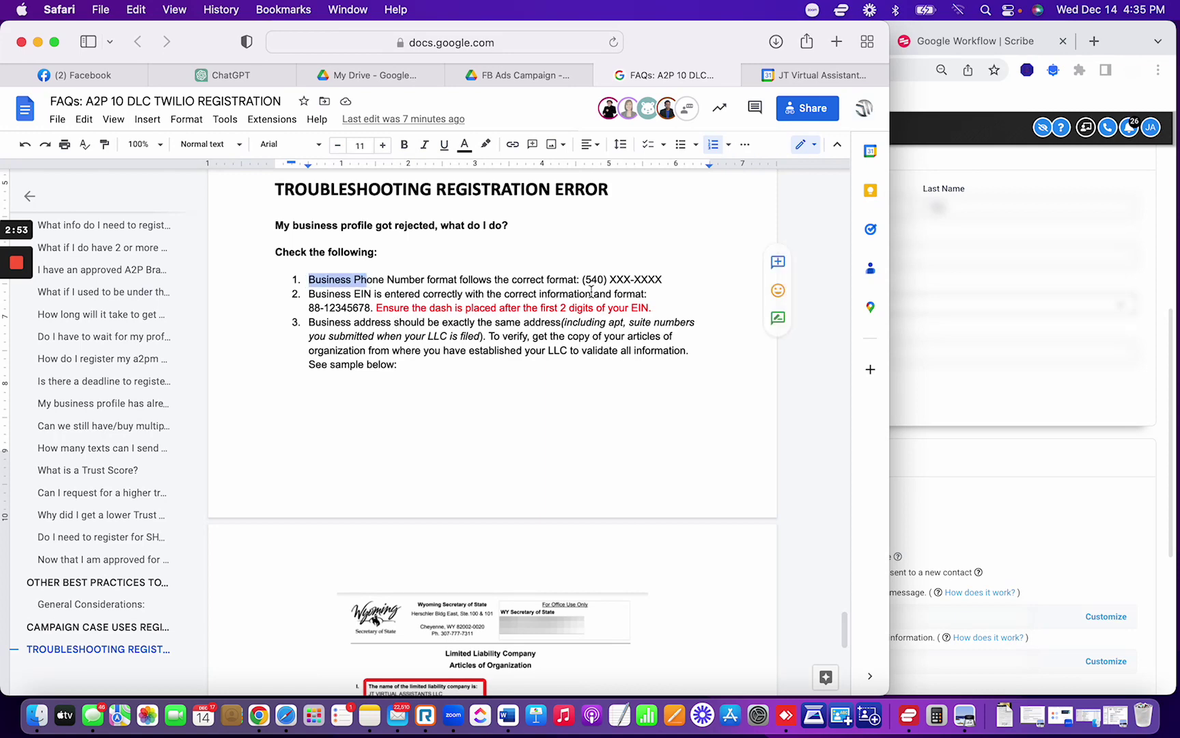
pyautogui.click(944, 298)
pyautogui.scroll(10, 625, 293)
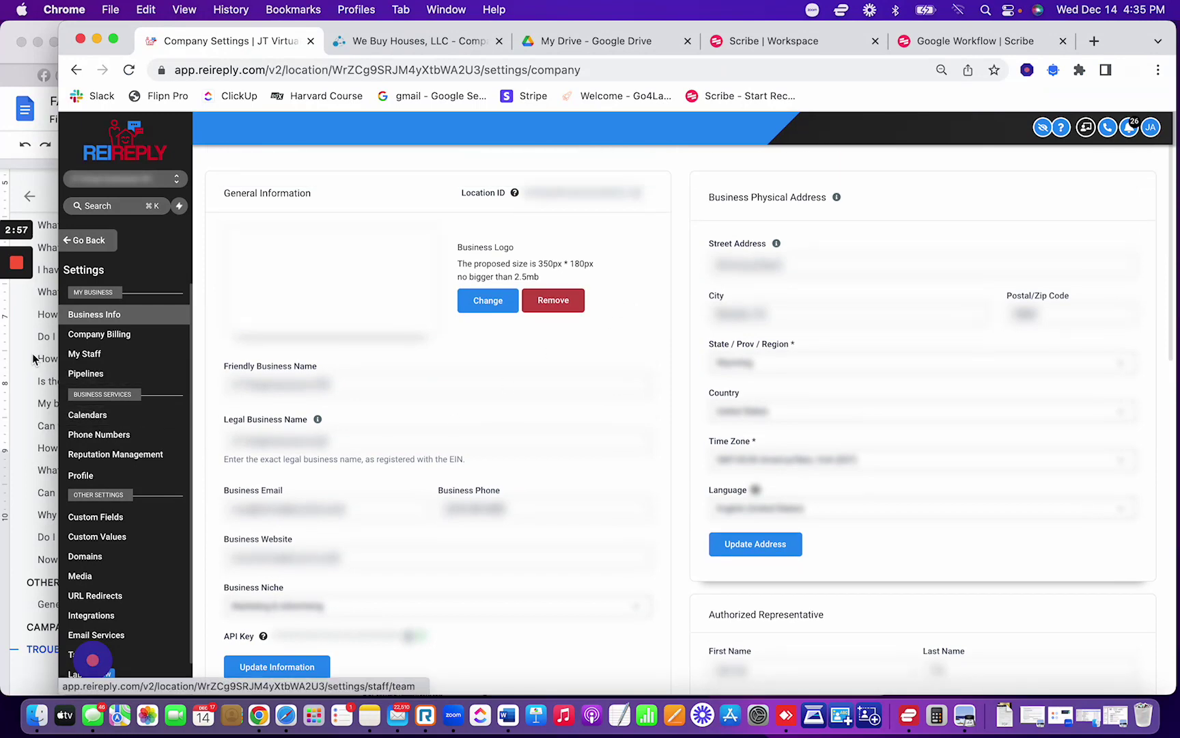
pyautogui.click(51, 320)
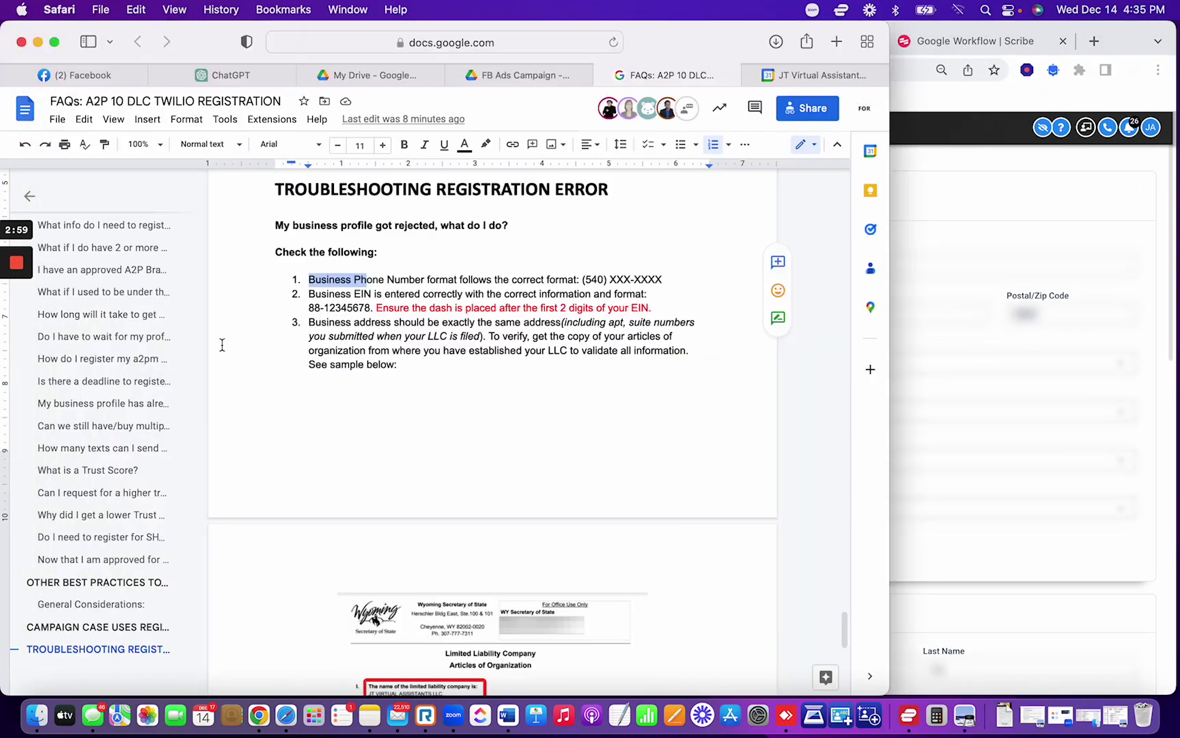
# Make the sample phone format (540) XXX-XXXX bold.
pyautogui.moveTo(662, 280)
pyautogui.mouseDown()
pyautogui.moveTo(581, 281)
pyautogui.moveTo(672, 280)
pyautogui.mouseUp()
pyautogui.press('super+b')
pyautogui.click(582, 281)
pyautogui.click(606, 280)
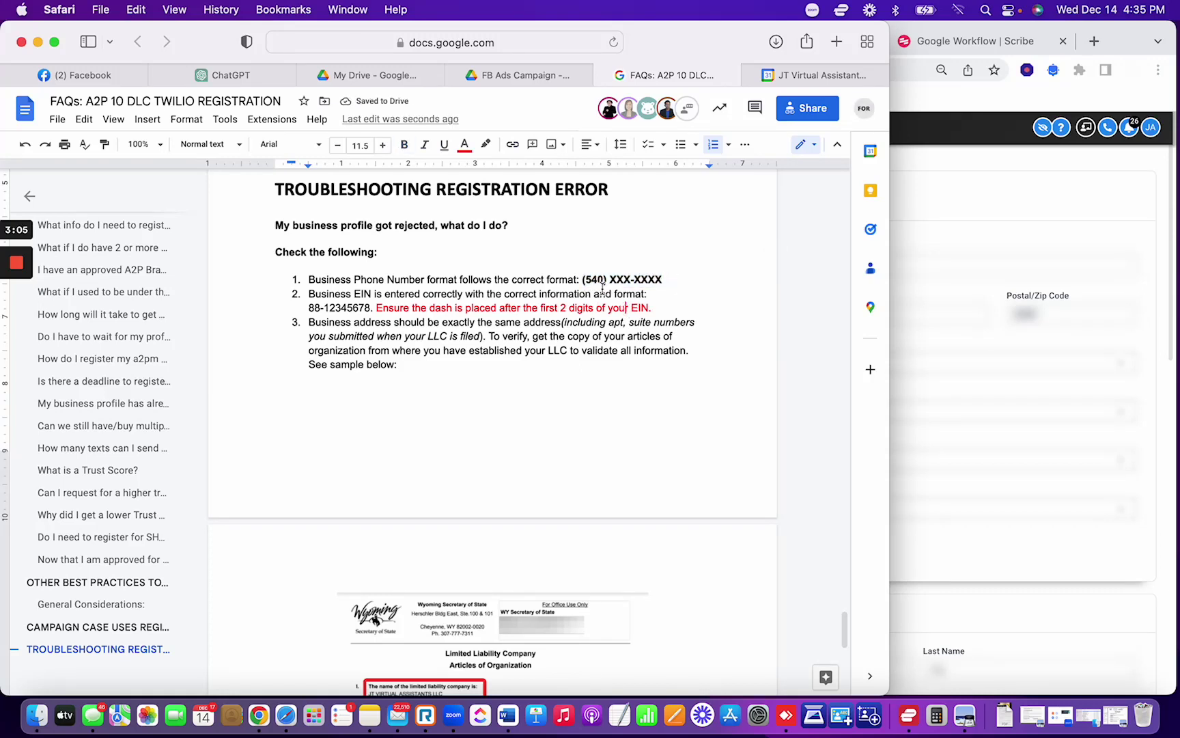
pyautogui.doubleClick(588, 281)
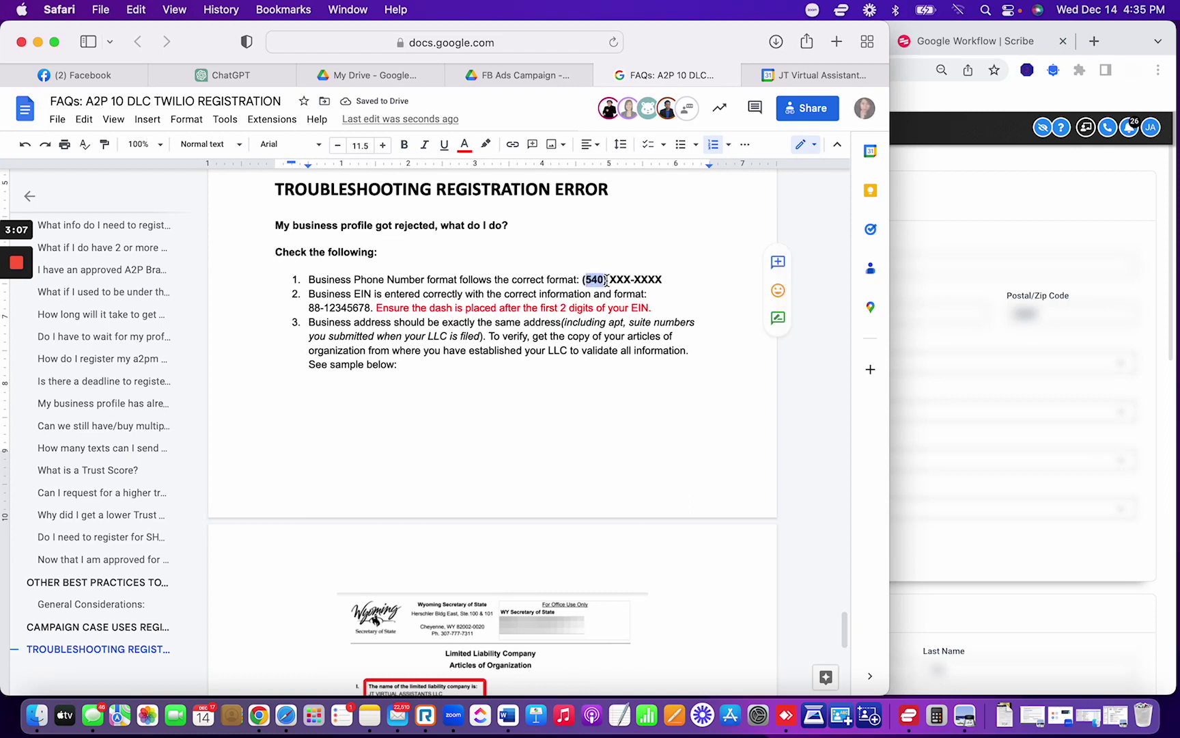
pyautogui.click(607, 281)
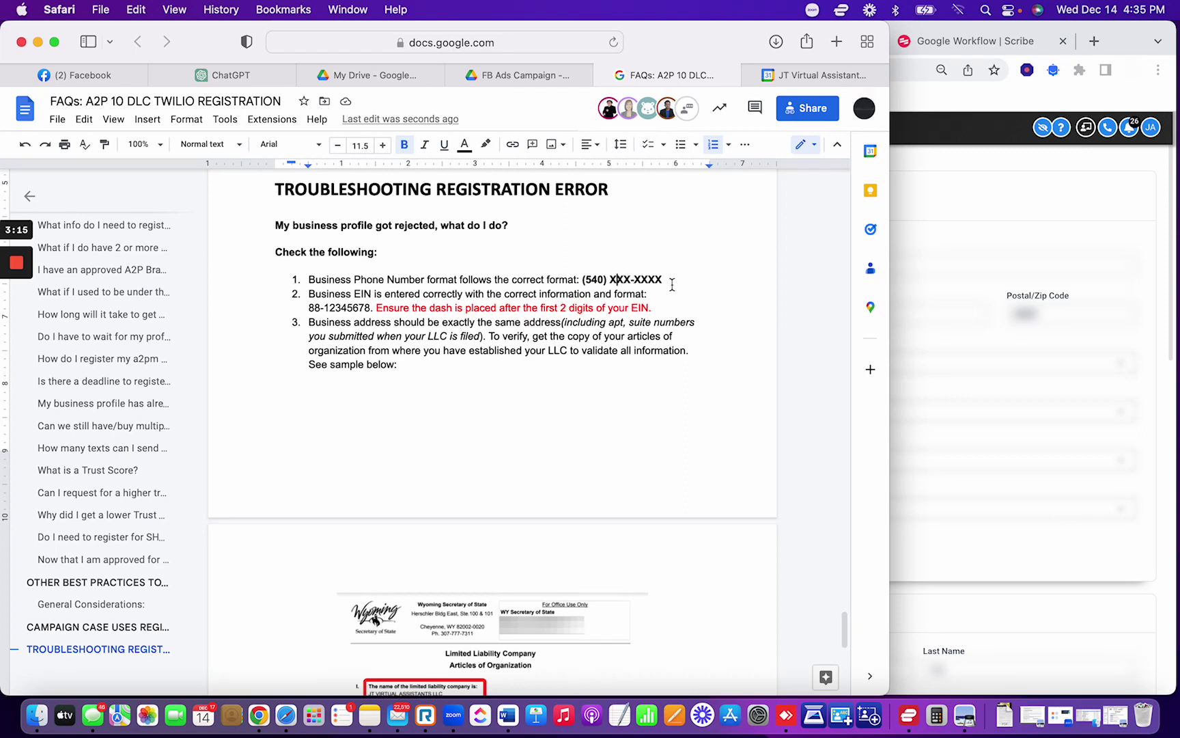
pyautogui.moveTo(669, 281); pyautogui.dragTo(580, 280)
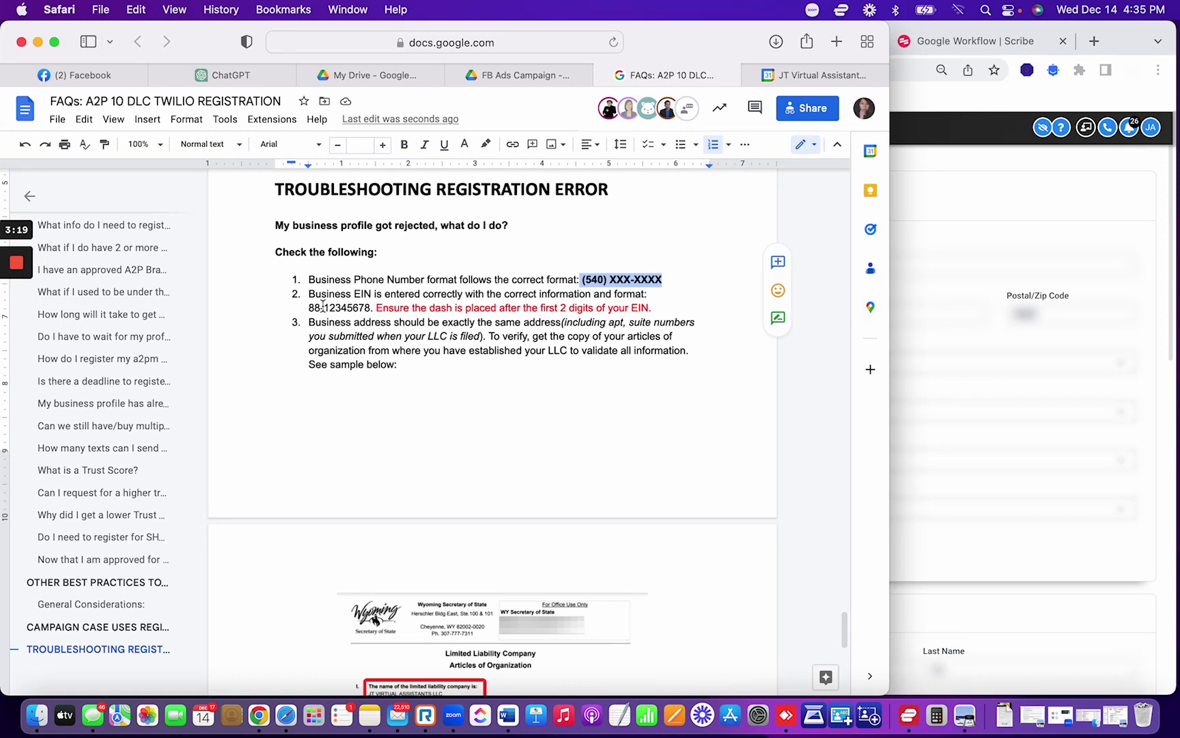
pyautogui.moveTo(315, 298); pyautogui.dragTo(669, 309)
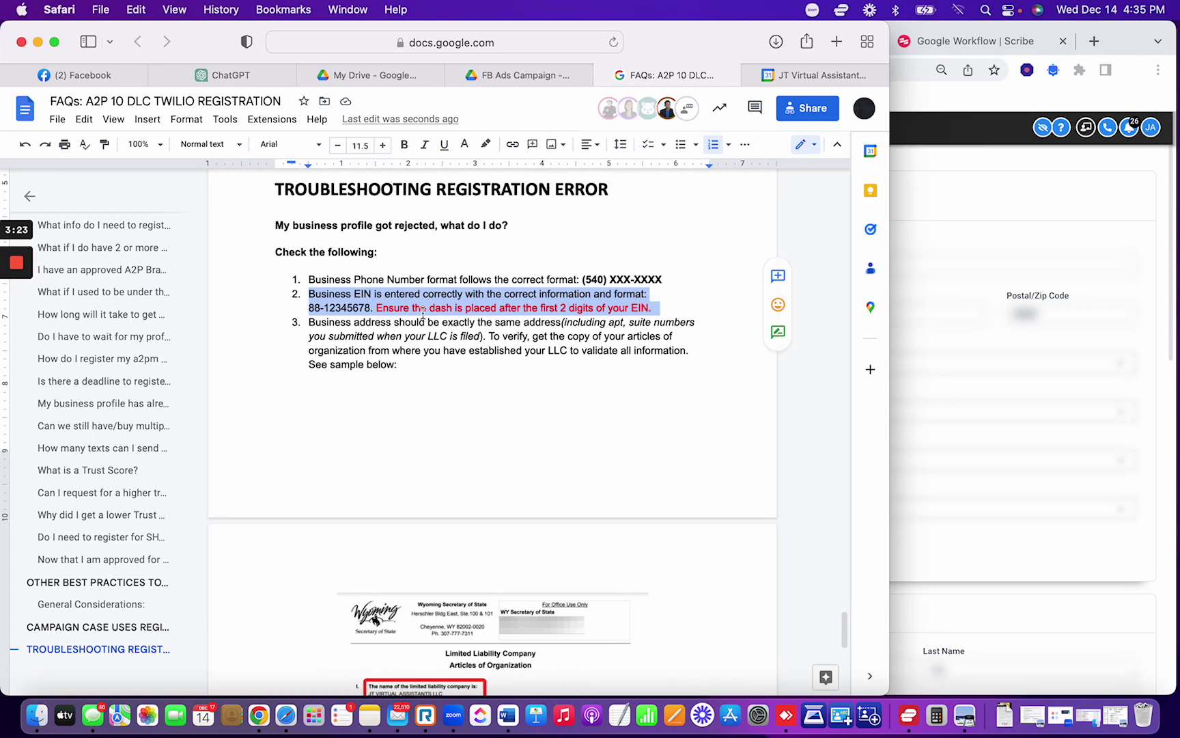
pyautogui.press('super+Tab')
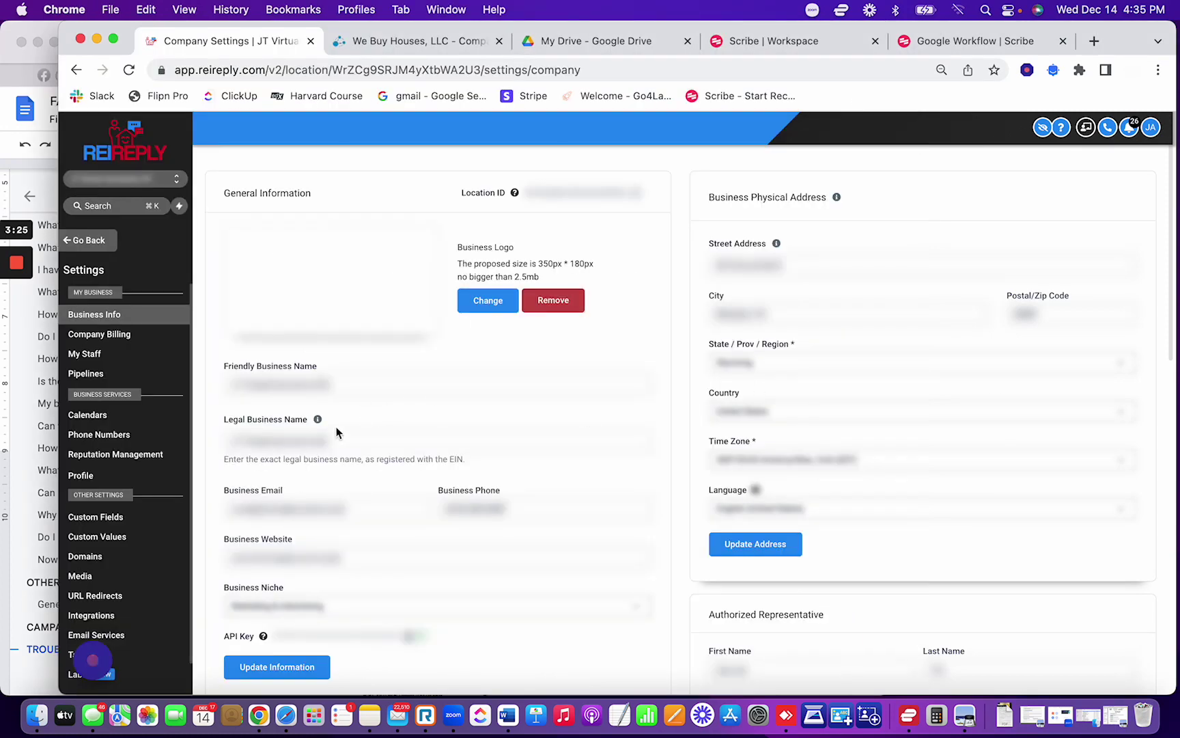
pyautogui.scroll(-3, 306, 478)
pyautogui.scroll(2, 264, 402)
pyautogui.press('super+Tab')
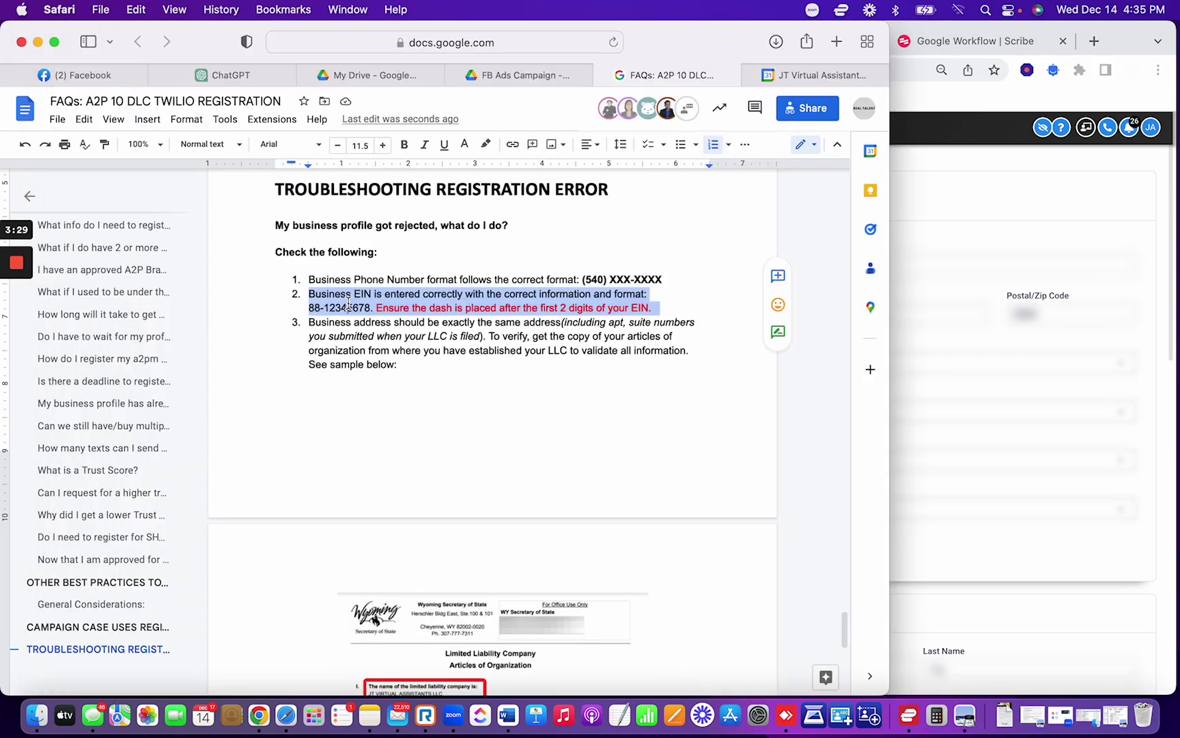
pyautogui.click(349, 304)
pyautogui.moveTo(370, 307); pyautogui.dragTo(657, 312)
pyautogui.press('super+b')
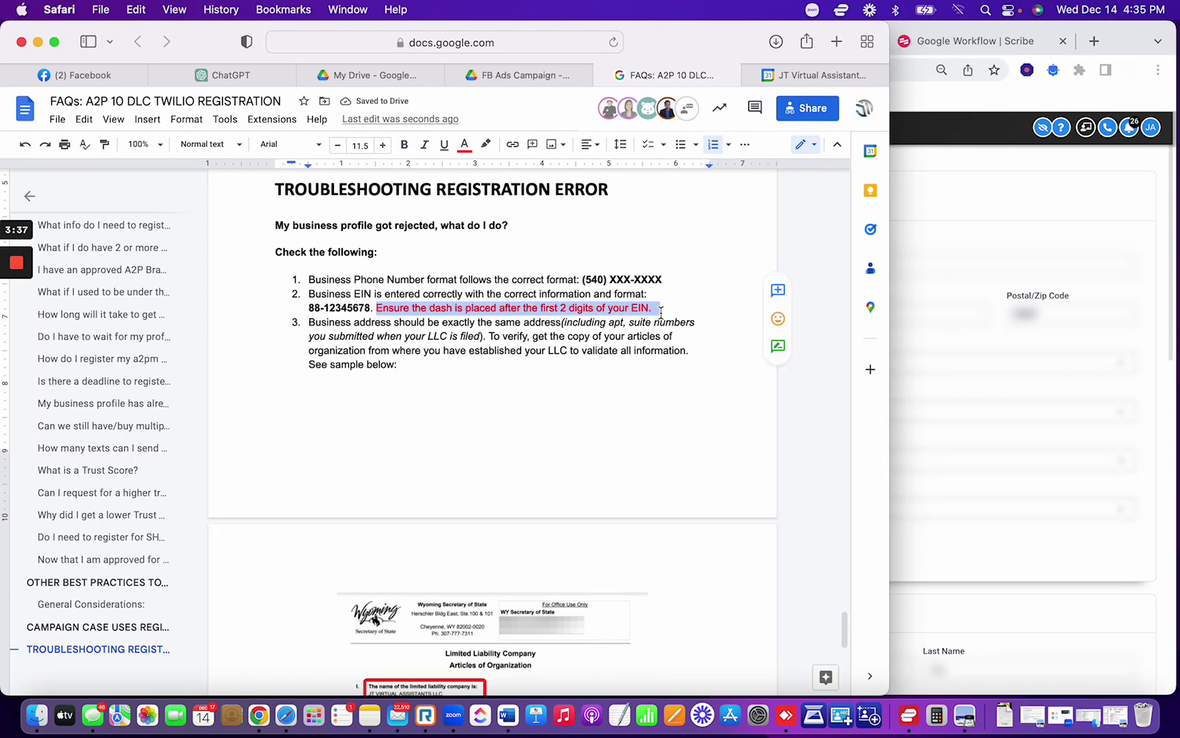
# Recheck both bolded samples and select the start of the business address item.
pyautogui.moveTo(371, 308); pyautogui.dragTo(308, 308)
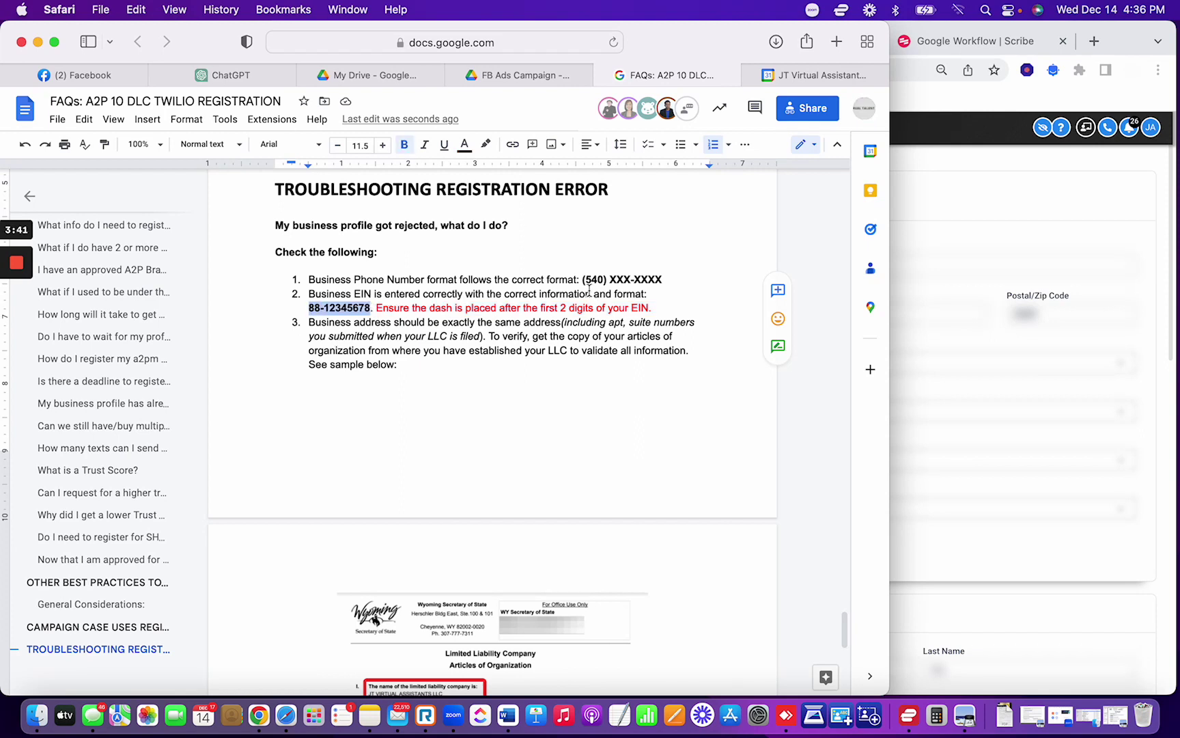
pyautogui.moveTo(582, 279); pyautogui.dragTo(666, 280)
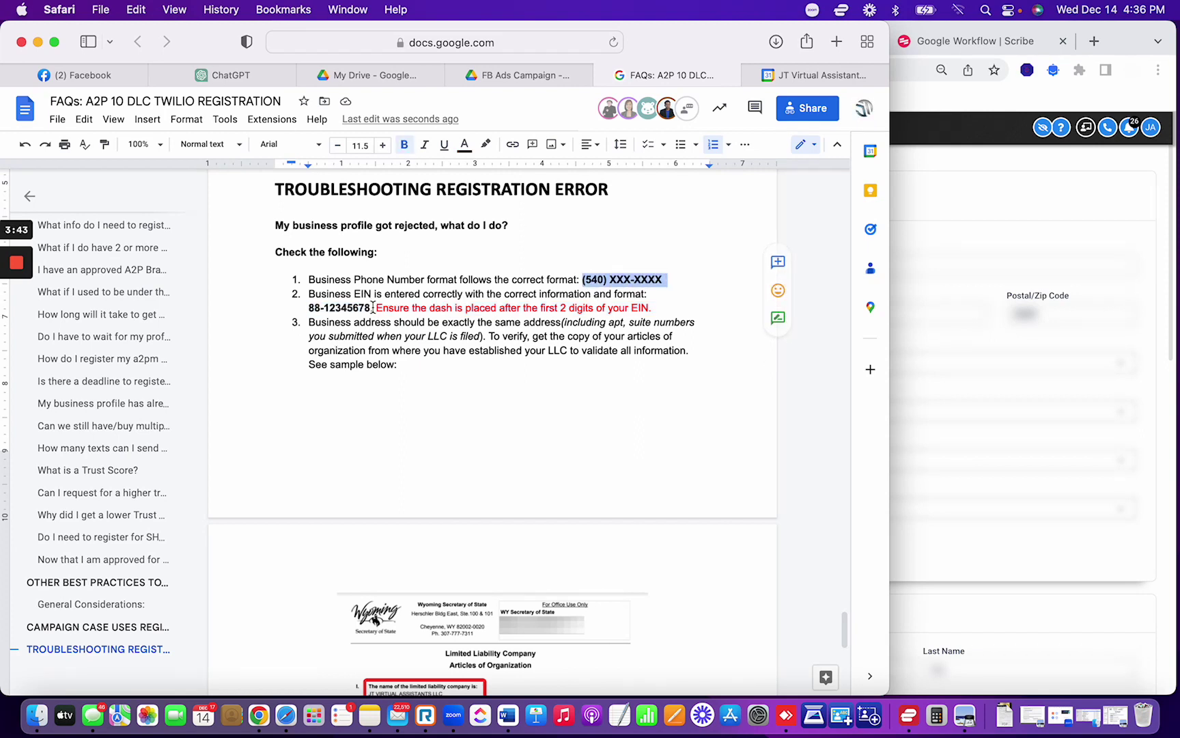
pyautogui.moveTo(373, 308); pyautogui.dragTo(291, 308)
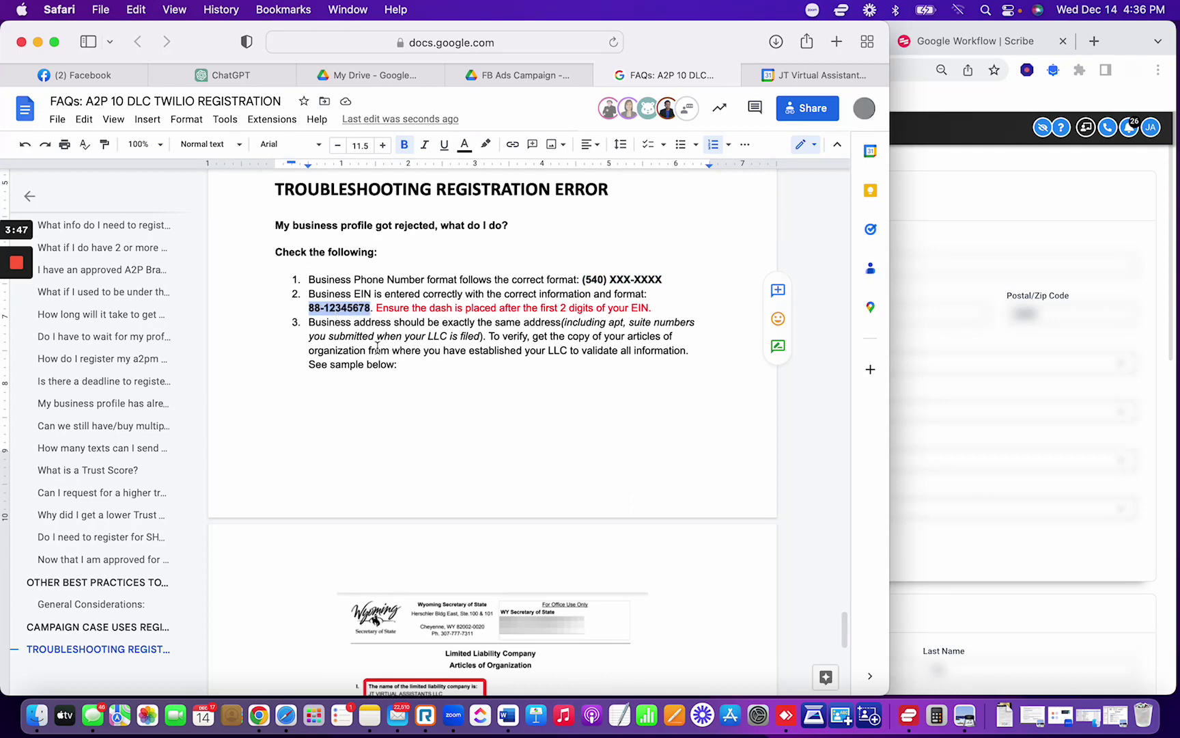
pyautogui.moveTo(311, 324); pyautogui.dragTo(421, 324)
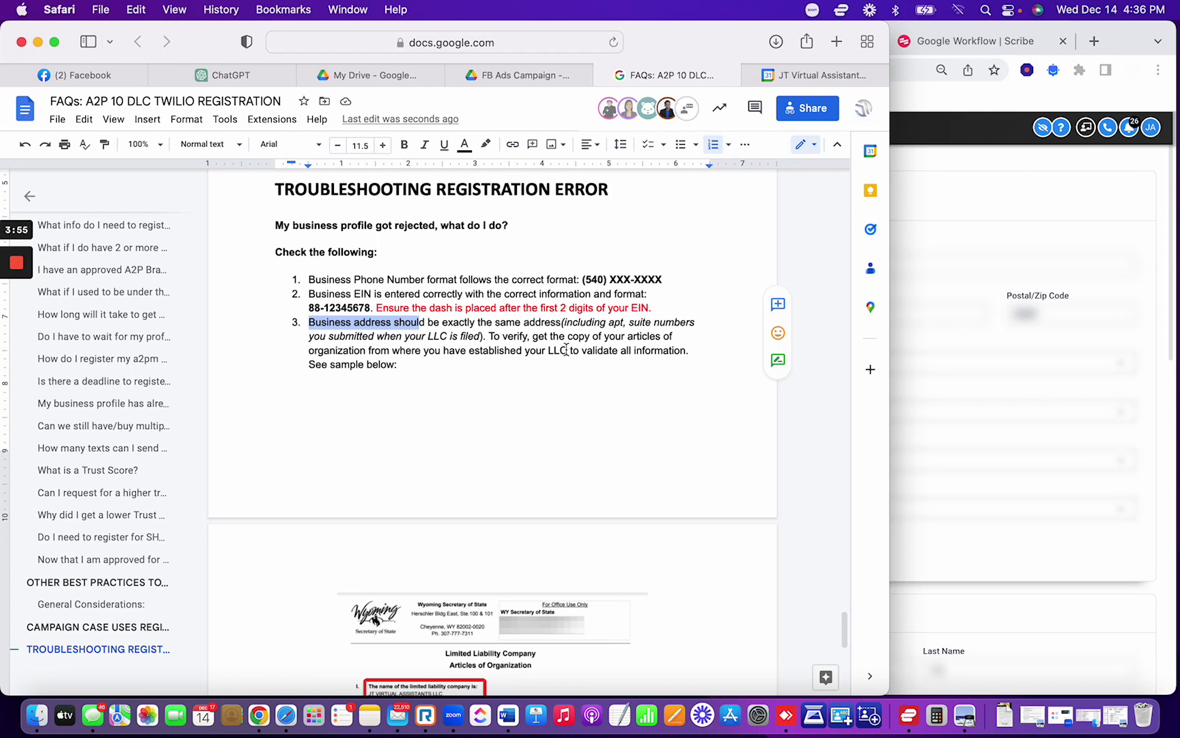
pyautogui.press('super+Tab')
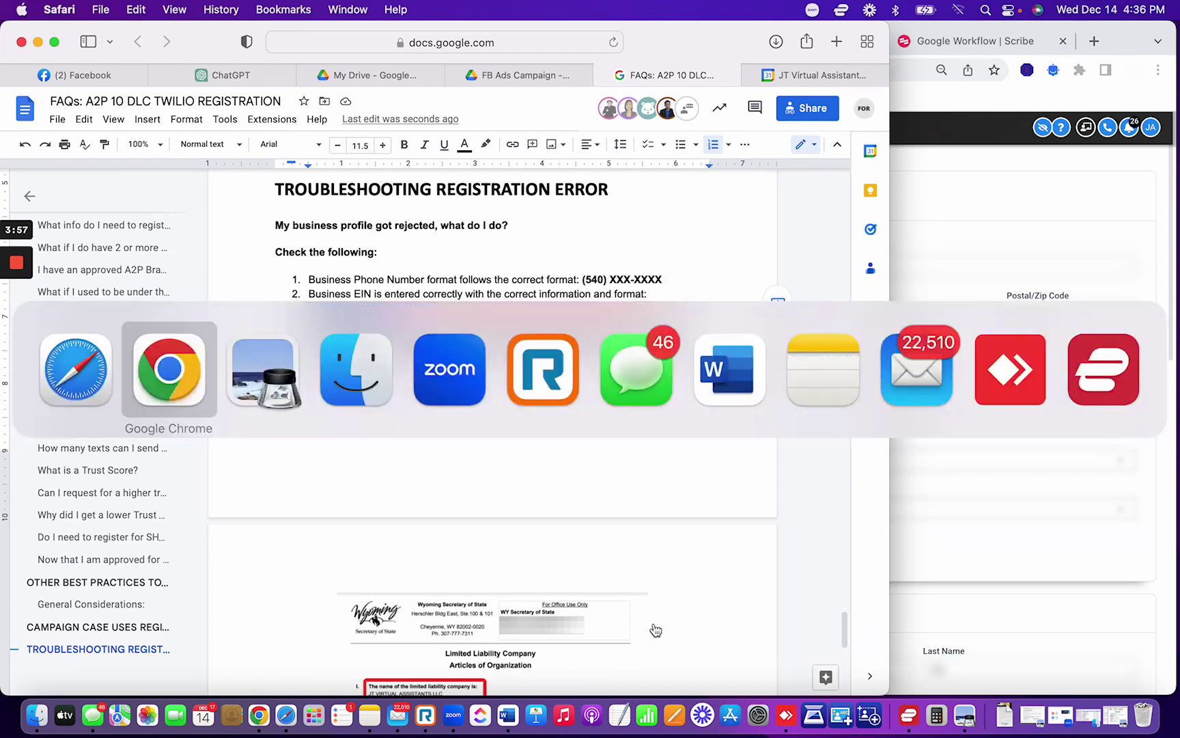
pyautogui.press('super+Tab')
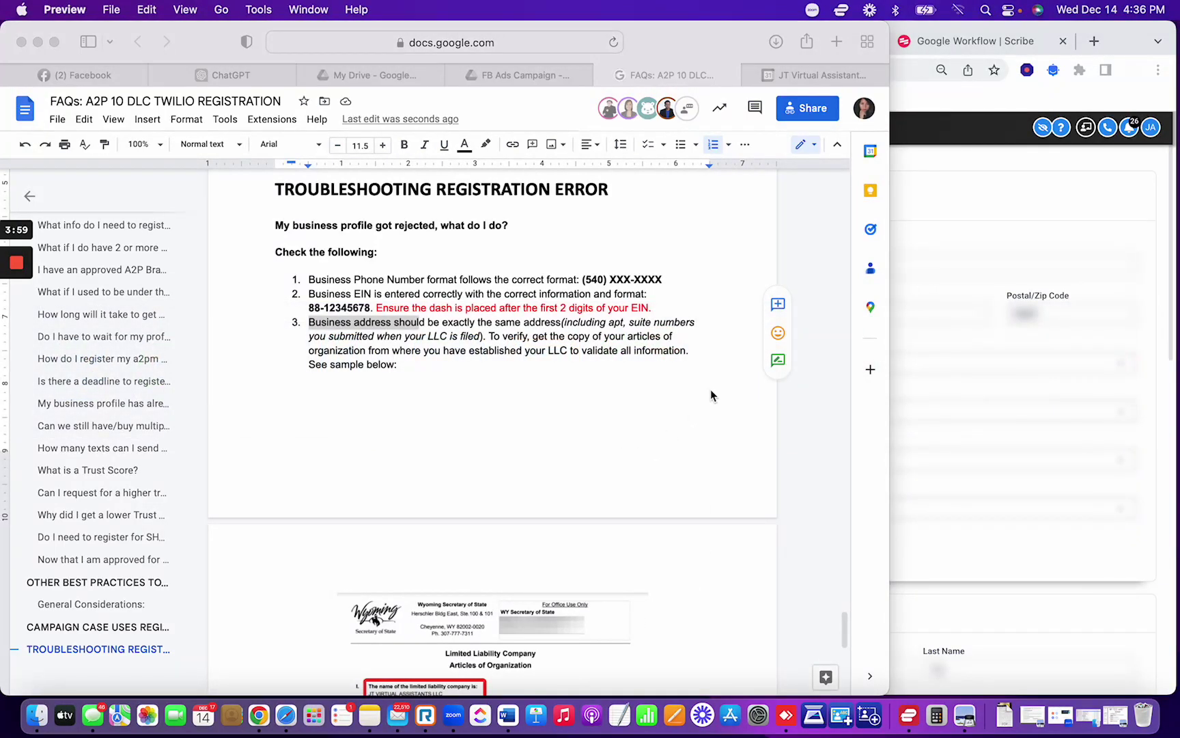
pyautogui.press('super+Tab')
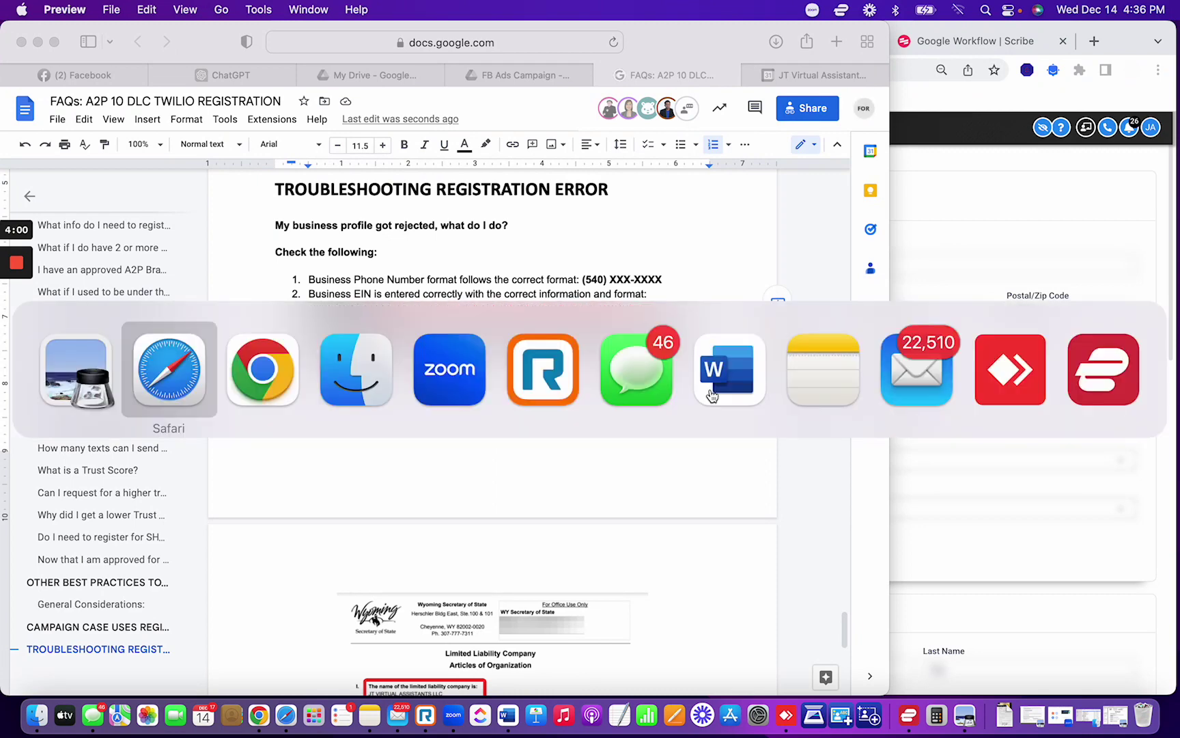
pyautogui.click(109, 380)
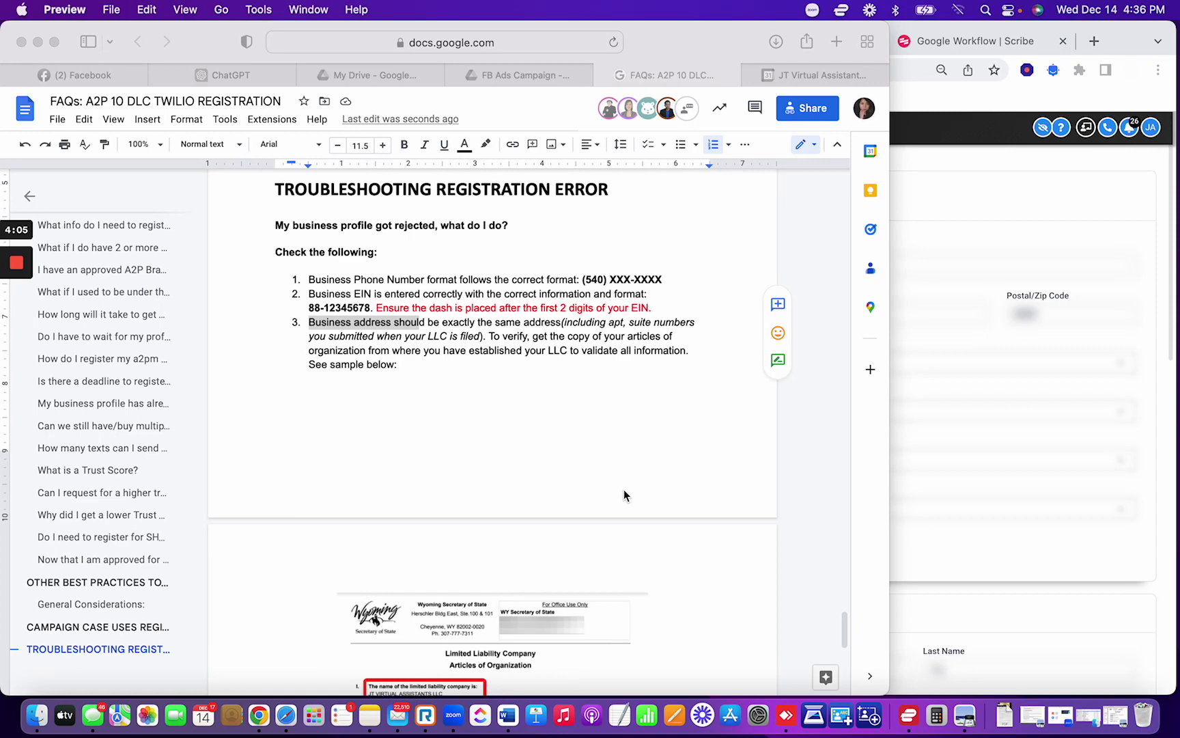
pyautogui.scroll(1, 624, 489)
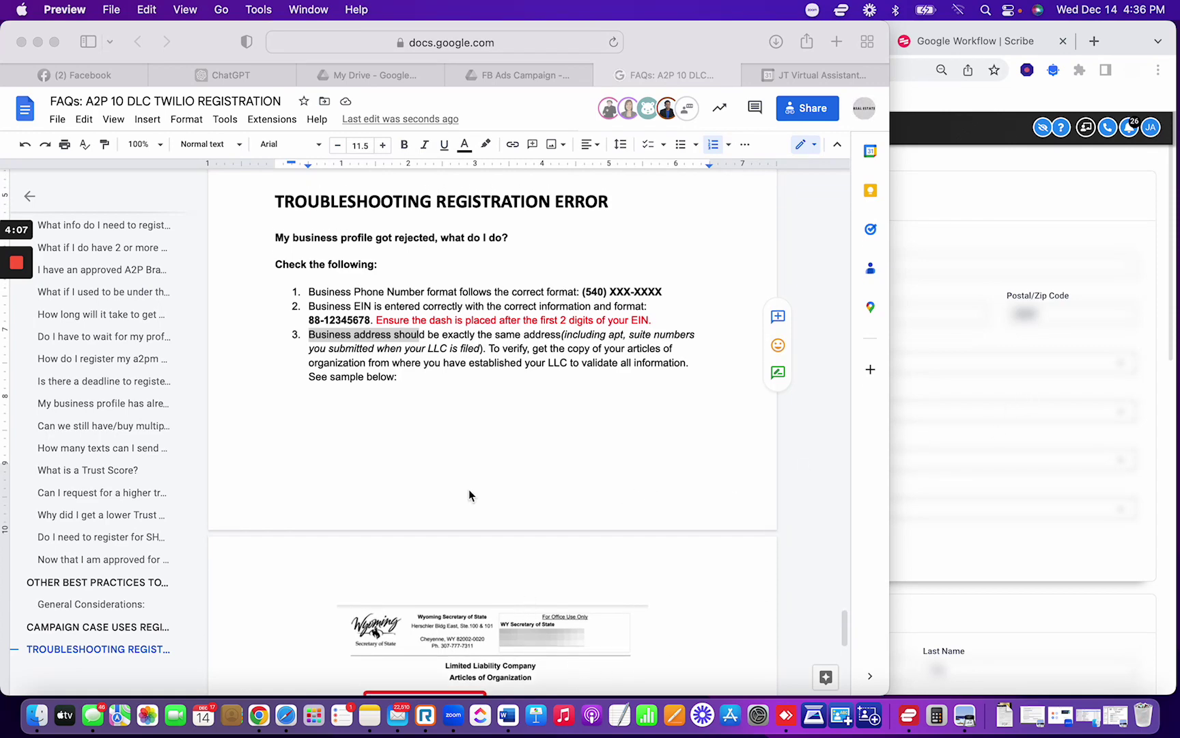
pyautogui.click(500, 384)
pyautogui.scroll(-2, 497, 372)
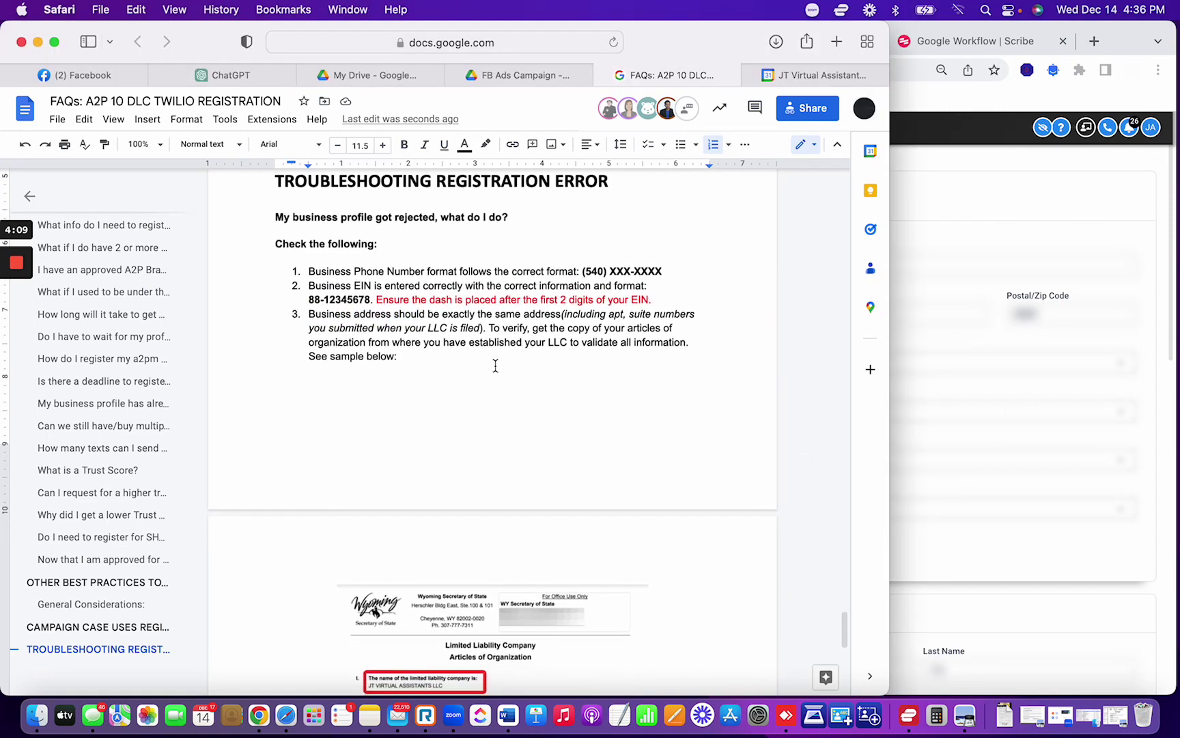
# Read checklist items 3–5: apartment/suite and verification notes, registration ID type, website legal name.
pyautogui.scroll(-1, 533, 341)
pyautogui.moveTo(568, 312); pyautogui.dragTo(643, 313)
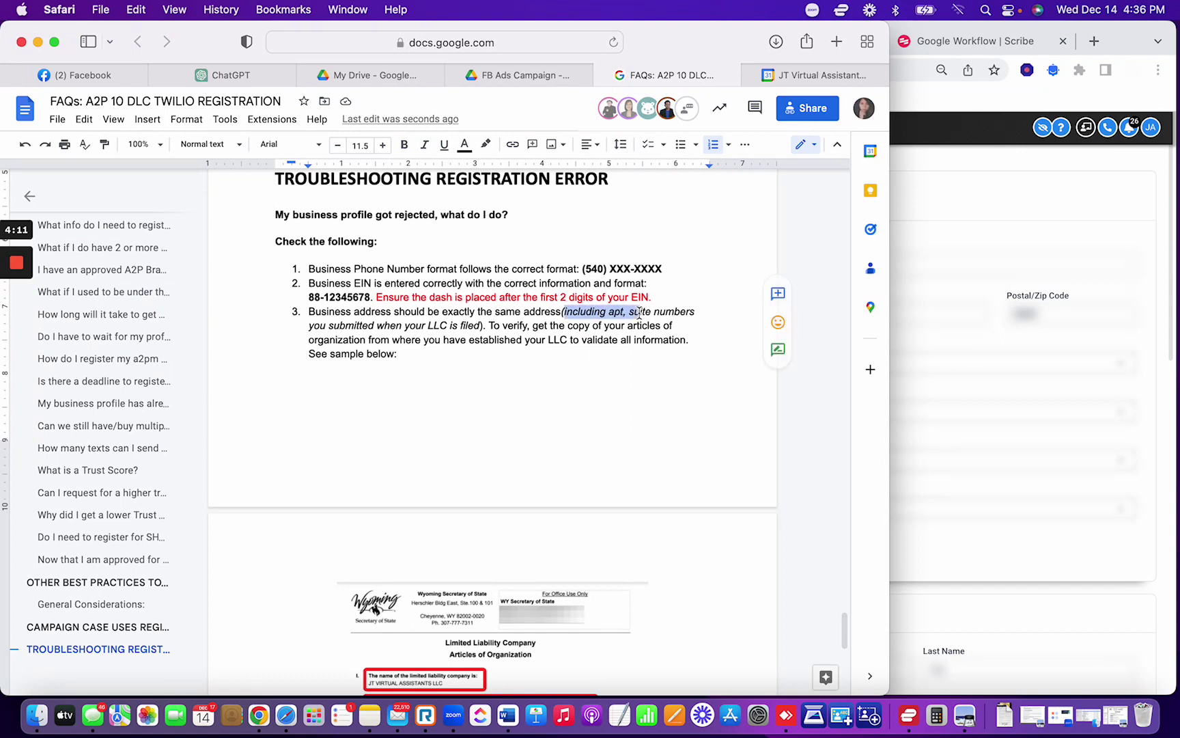
pyautogui.click(619, 341)
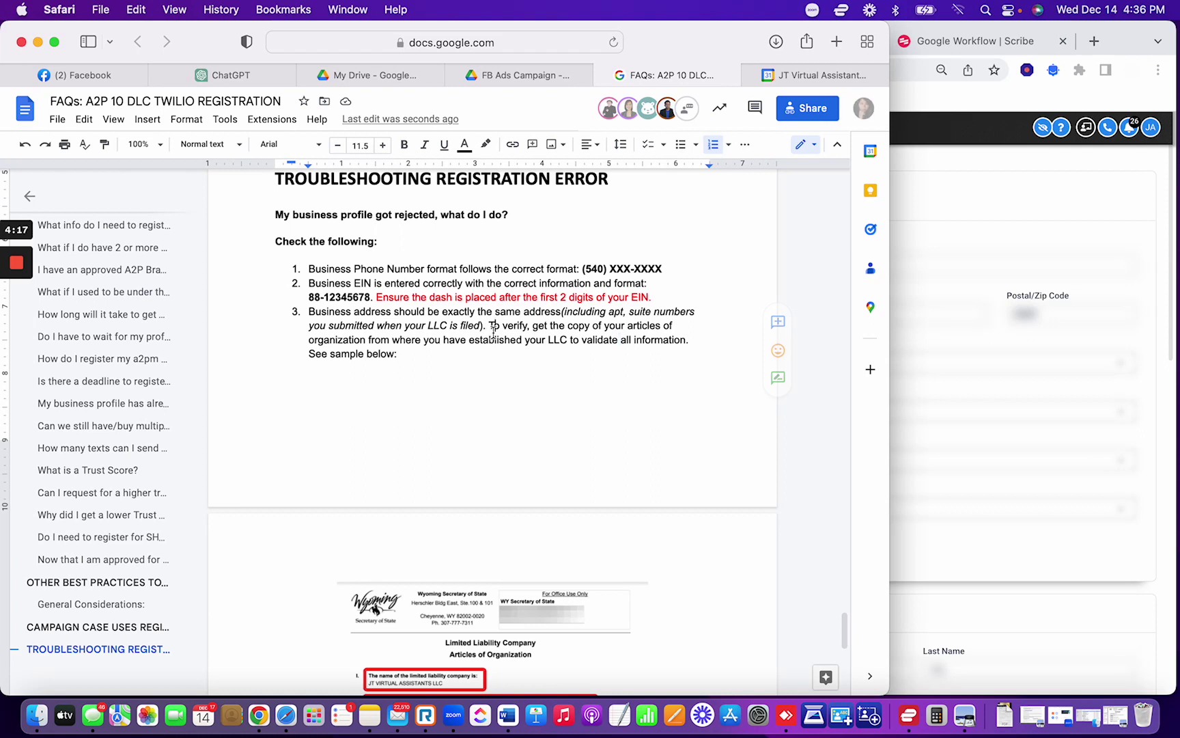
pyautogui.moveTo(489, 326); pyautogui.dragTo(532, 356)
pyautogui.click(532, 357)
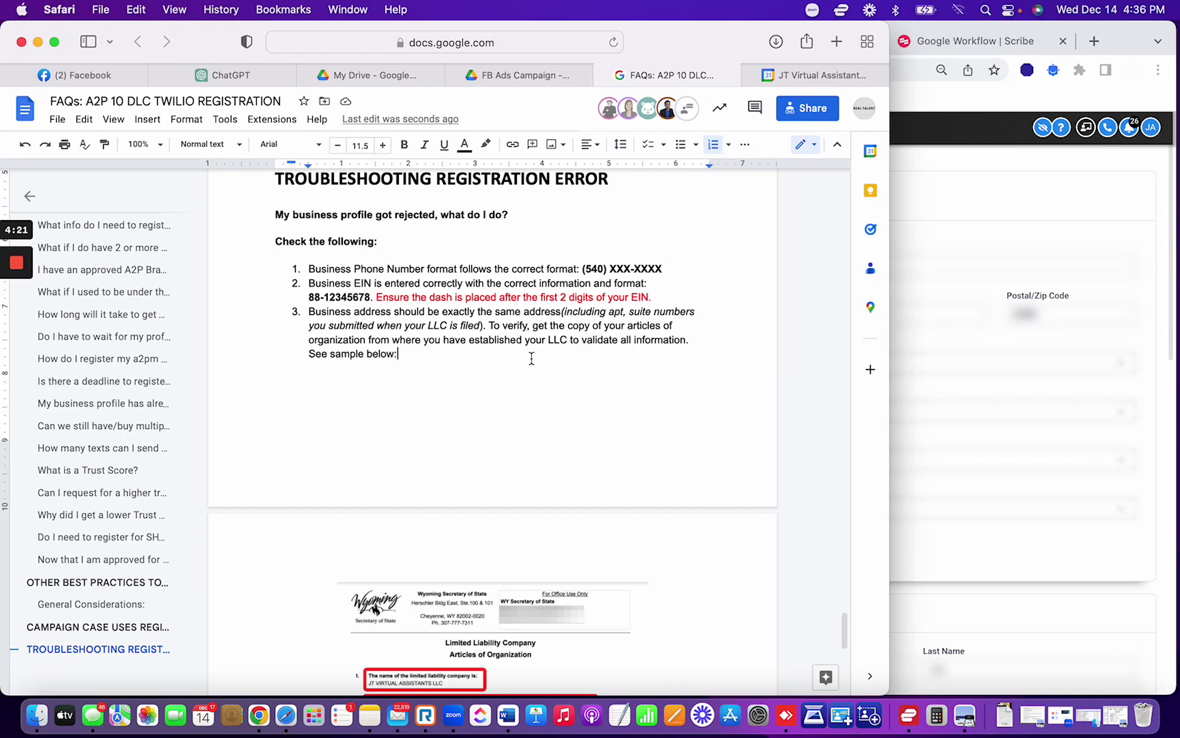
pyautogui.scroll(-10, 524, 360)
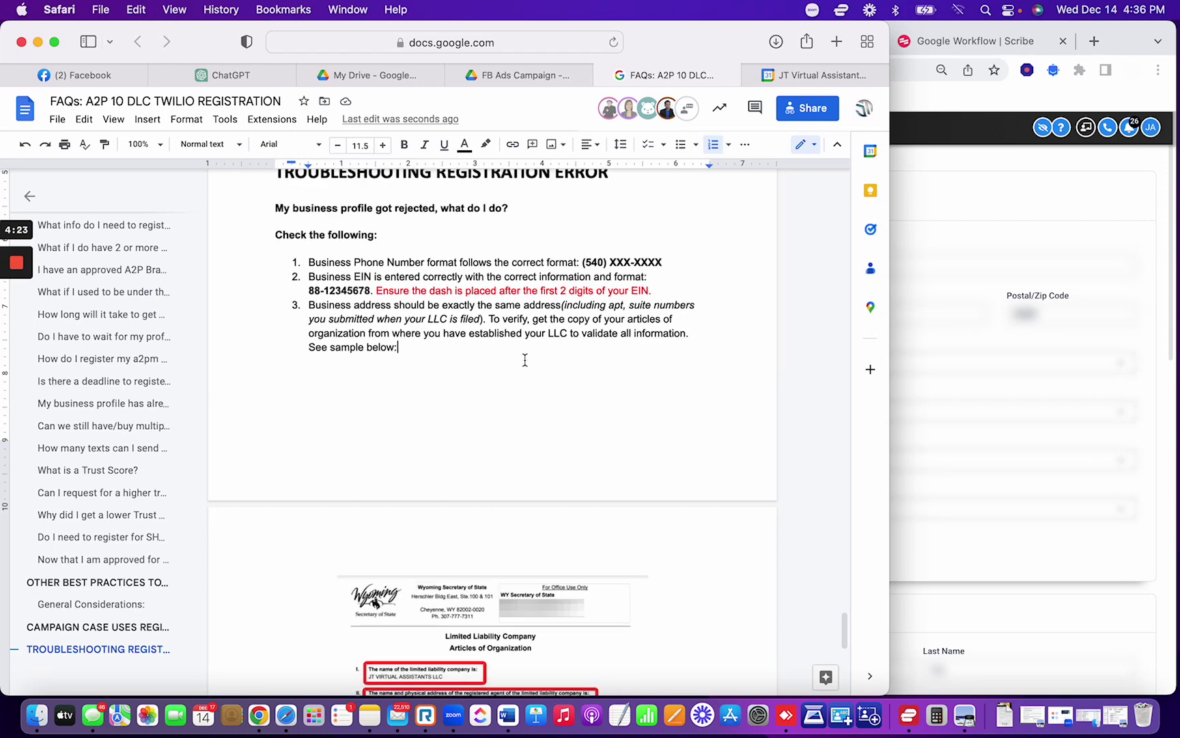
pyautogui.scroll(-6, 525, 360)
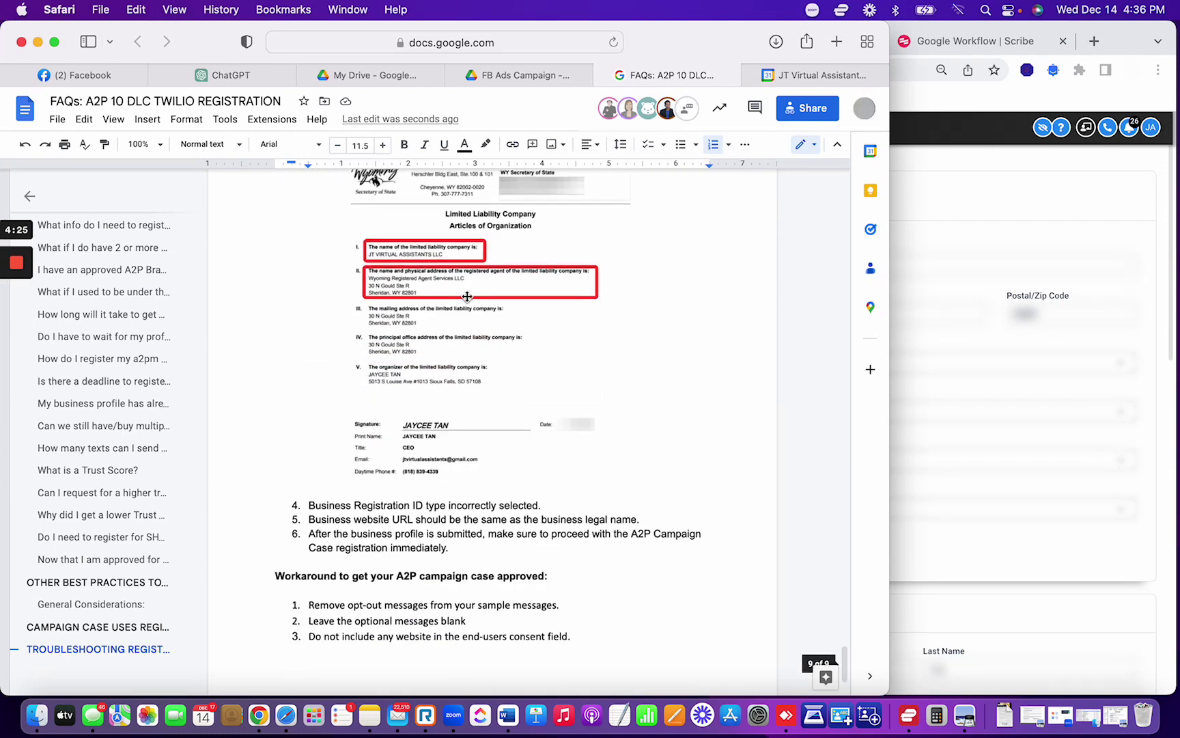
pyautogui.scroll(-1, 458, 346)
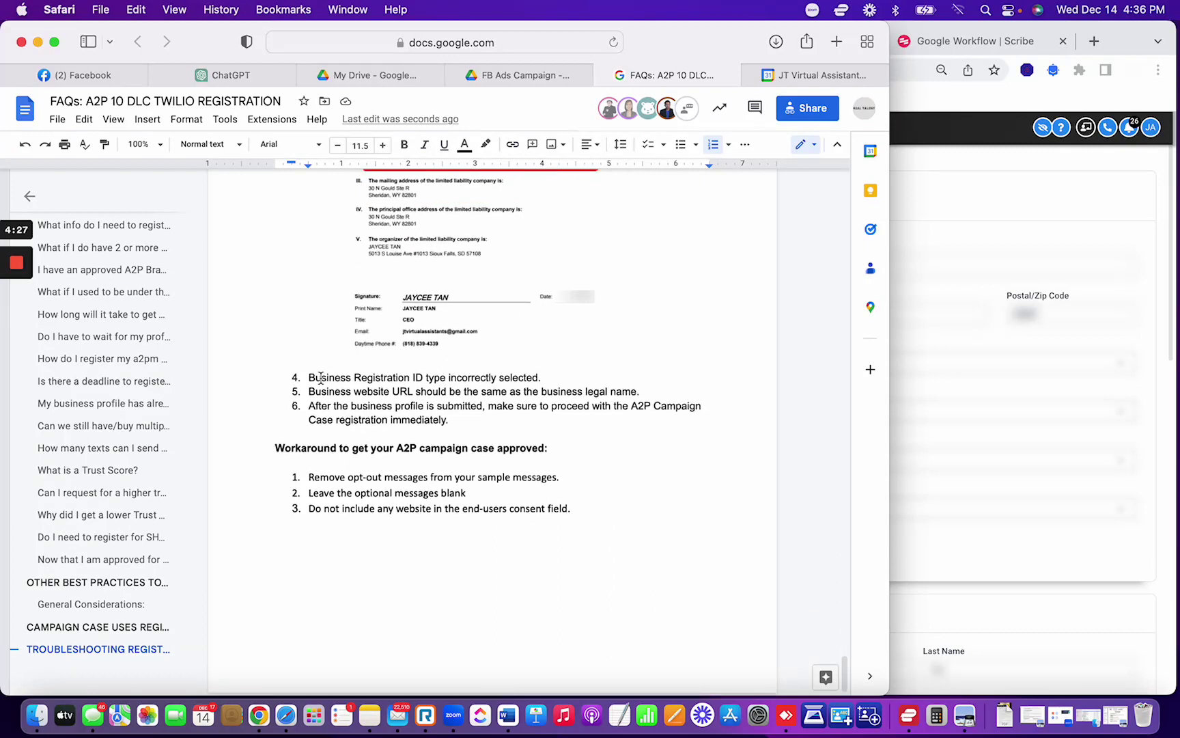
pyautogui.moveTo(306, 378); pyautogui.dragTo(564, 379)
pyautogui.click(563, 379)
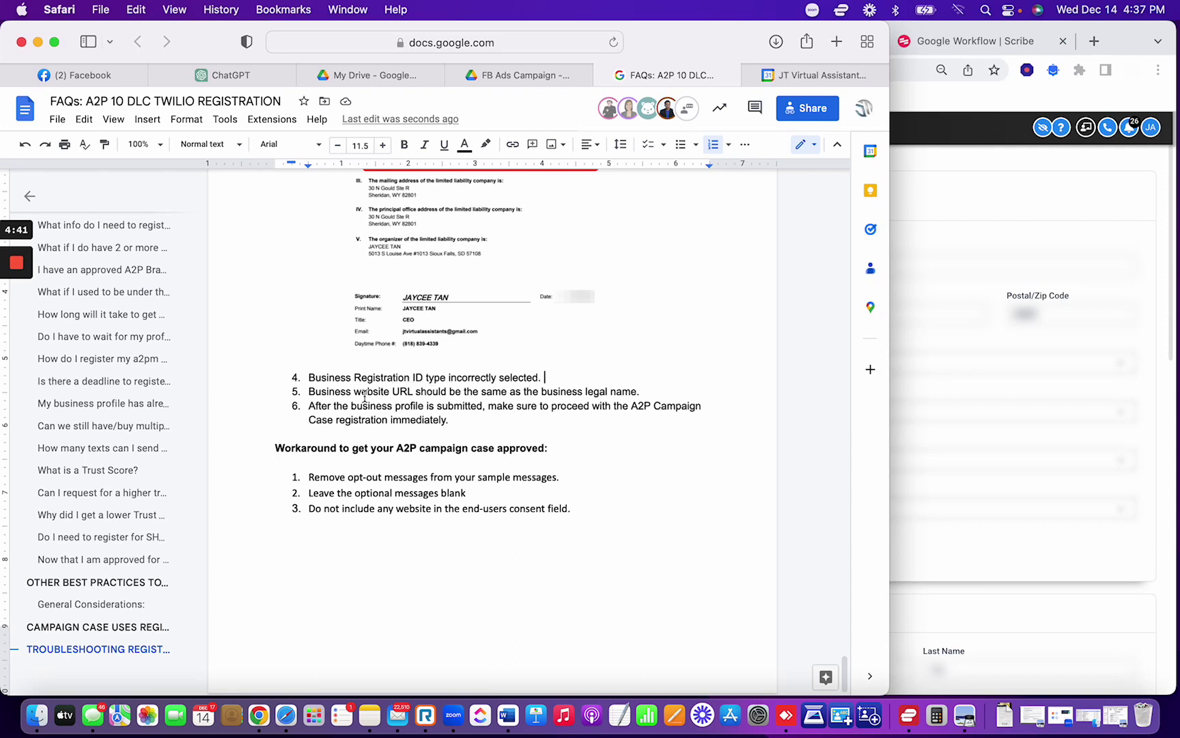
pyautogui.moveTo(311, 392); pyautogui.dragTo(643, 393)
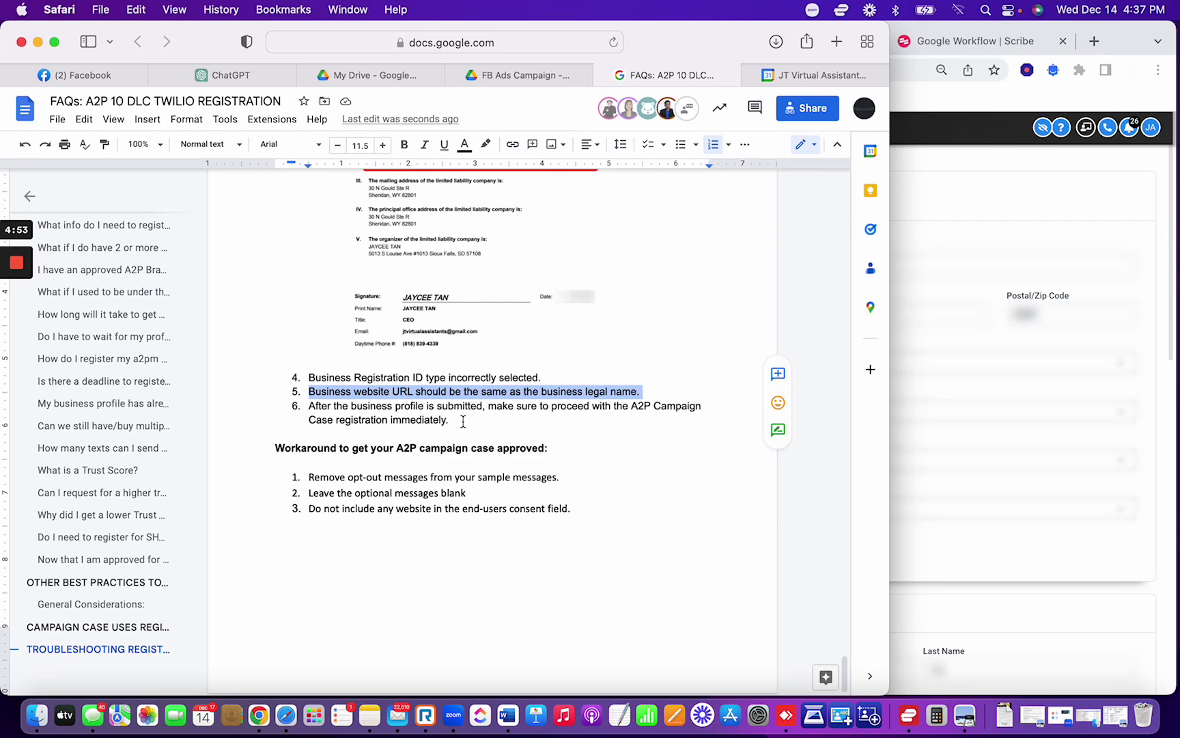
pyautogui.click(986, 240)
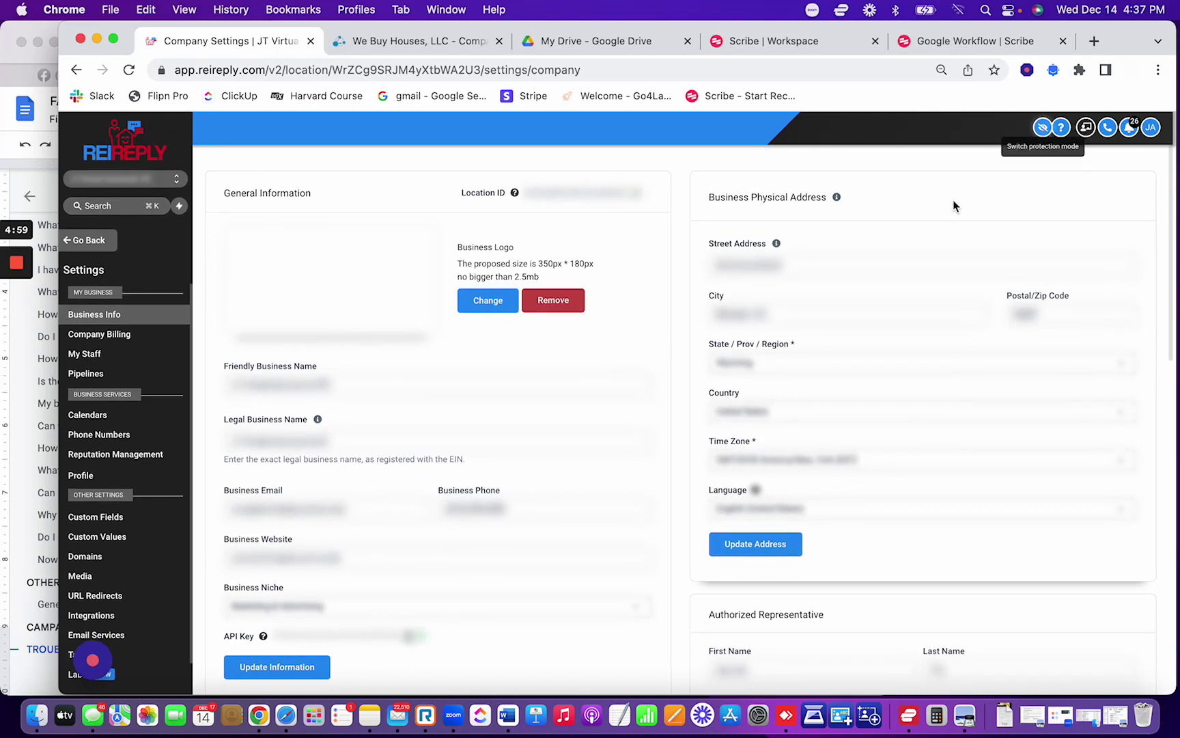
pyautogui.scroll(-2, 403, 410)
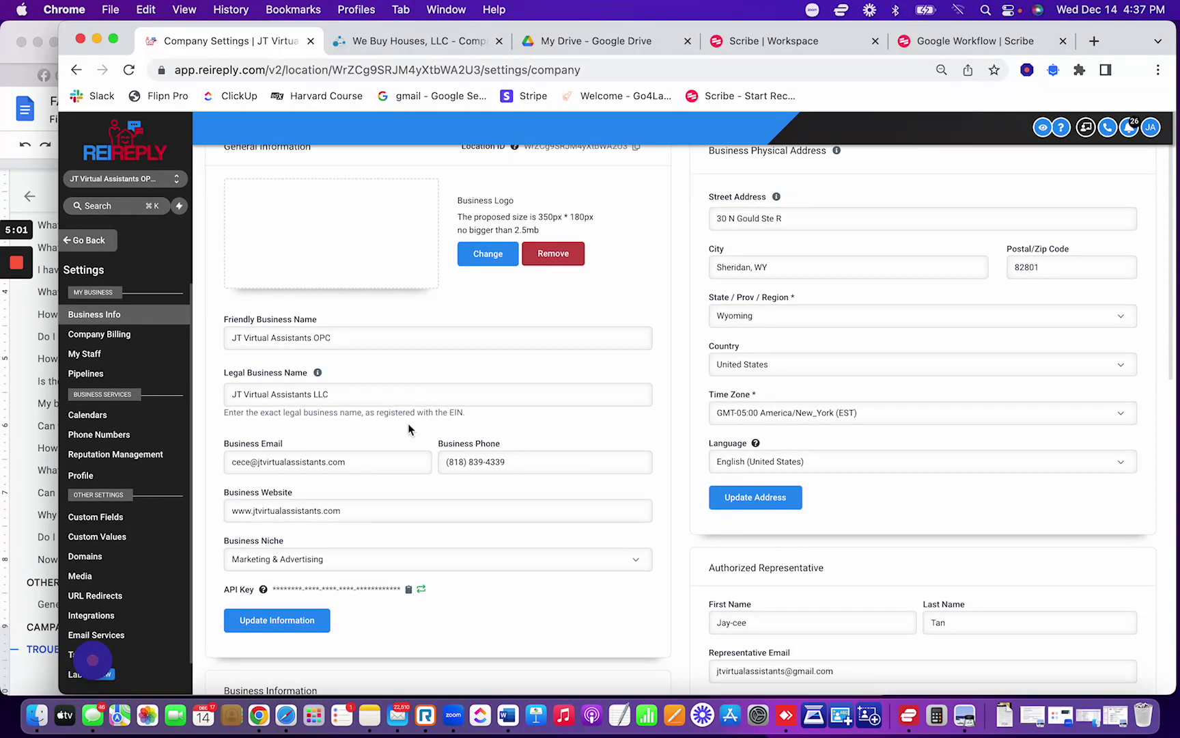
pyautogui.scroll(1, 371, 430)
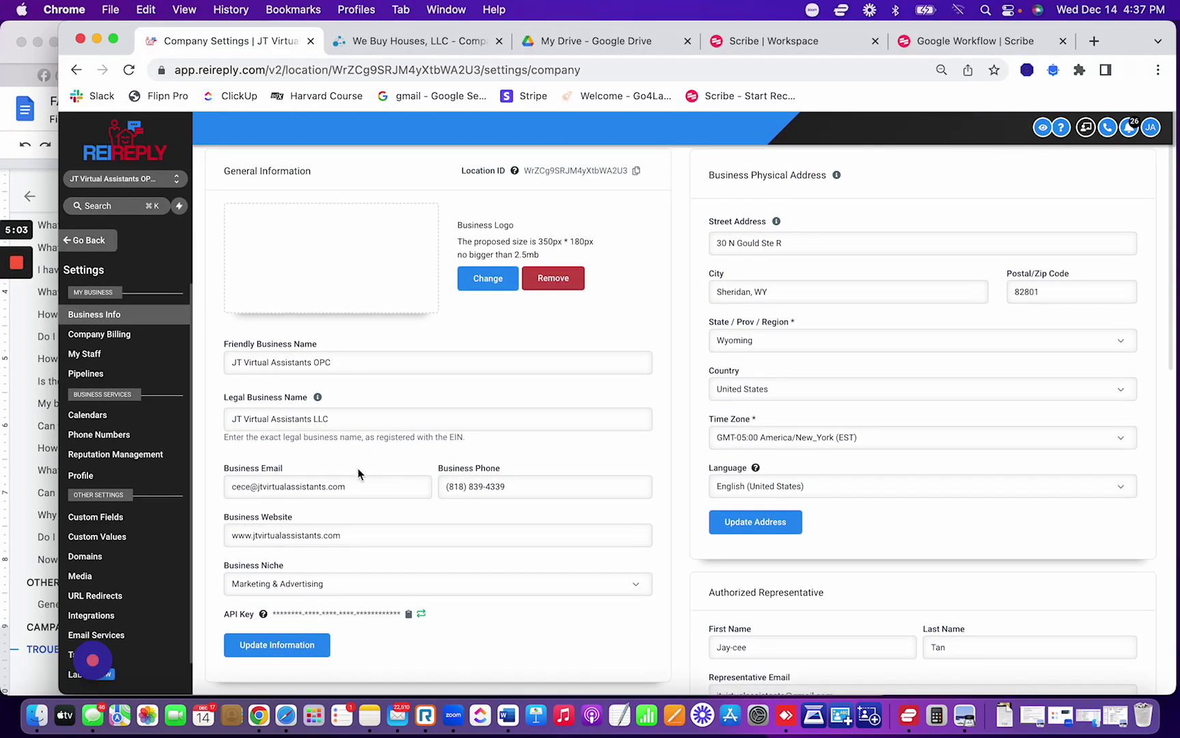
pyautogui.moveTo(354, 419); pyautogui.dragTo(216, 423)
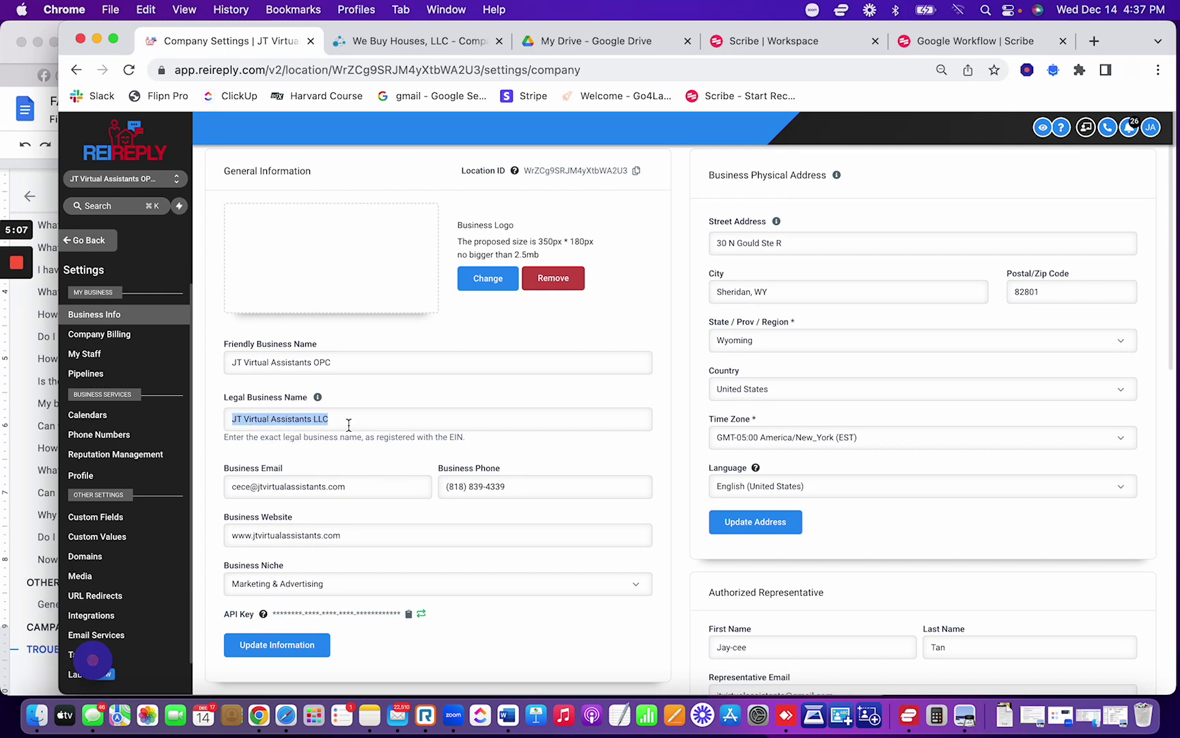
pyautogui.moveTo(342, 541)
pyautogui.mouseDown()
pyautogui.moveTo(229, 540)
pyautogui.moveTo(340, 543)
pyautogui.mouseUp()
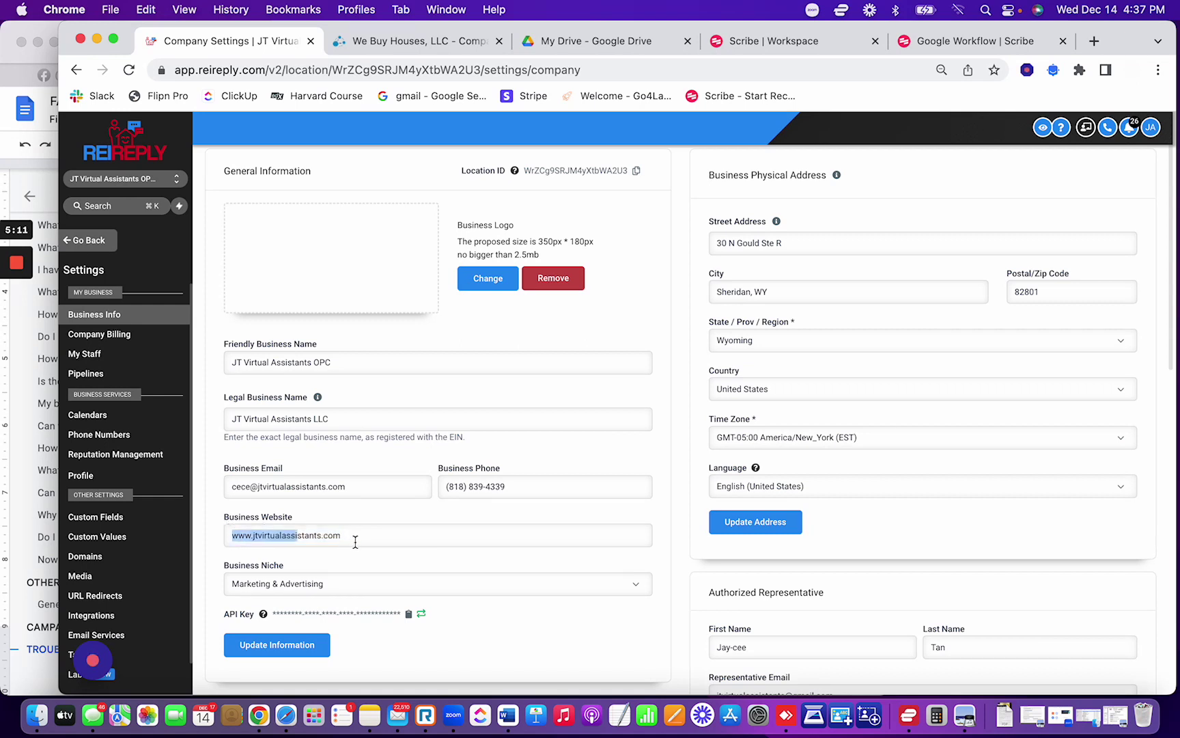
pyautogui.click(258, 419)
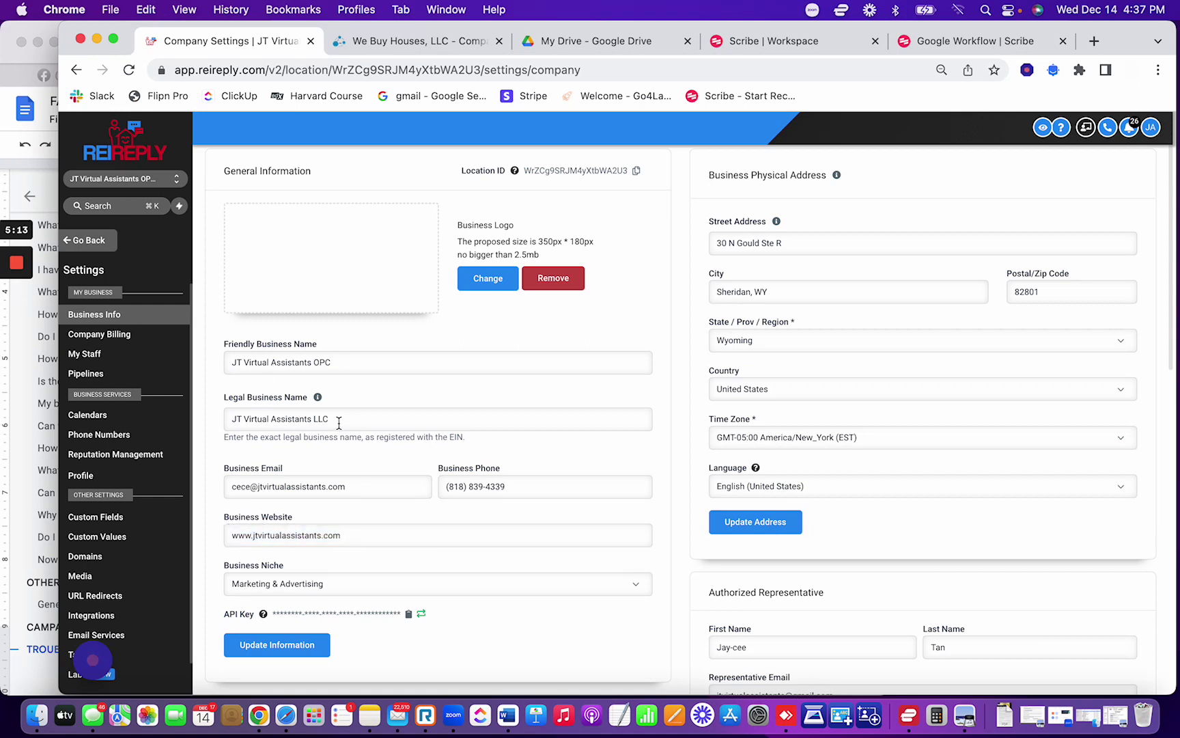
pyautogui.press('super+a')
pyautogui.press('super+c')
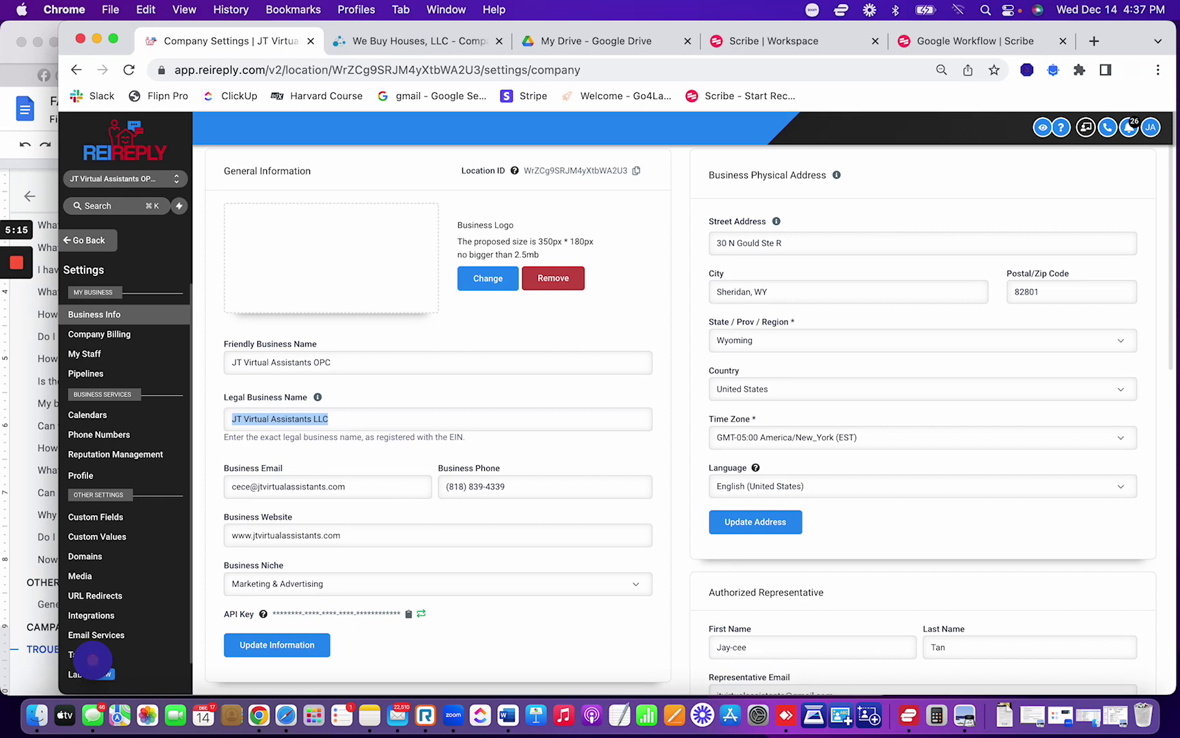
pyautogui.write('We Buy')
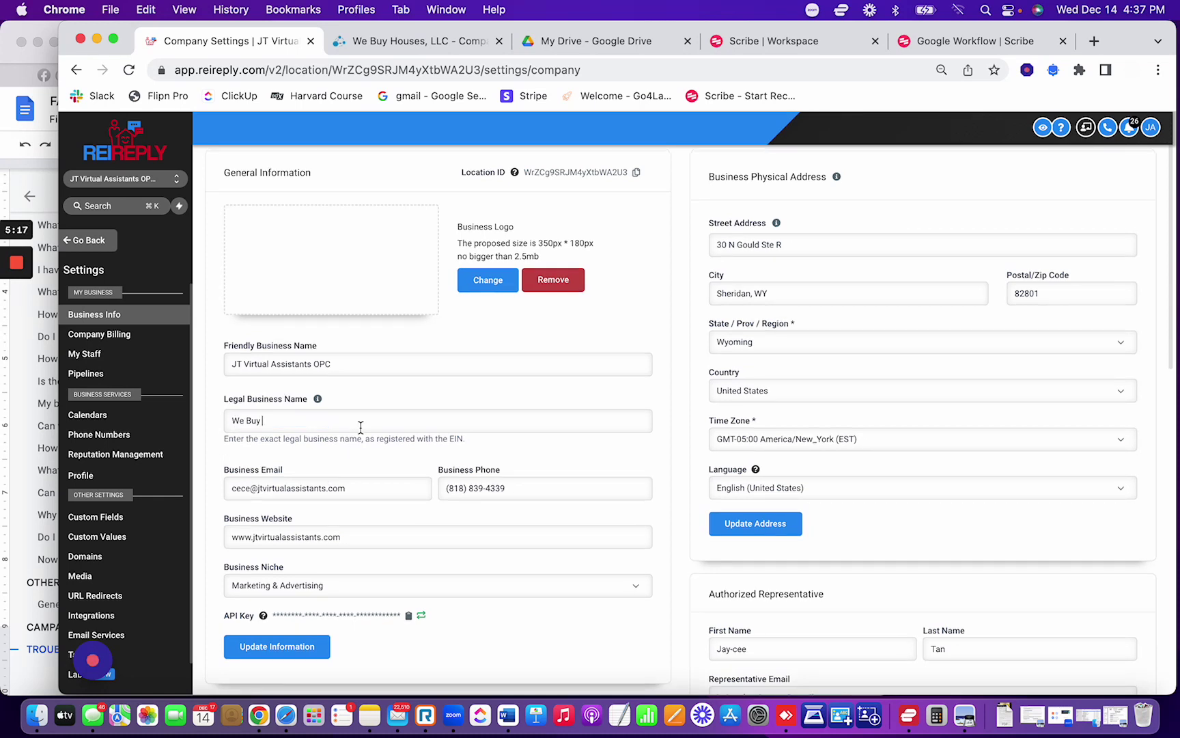
pyautogui.scroll(1, 223, 514)
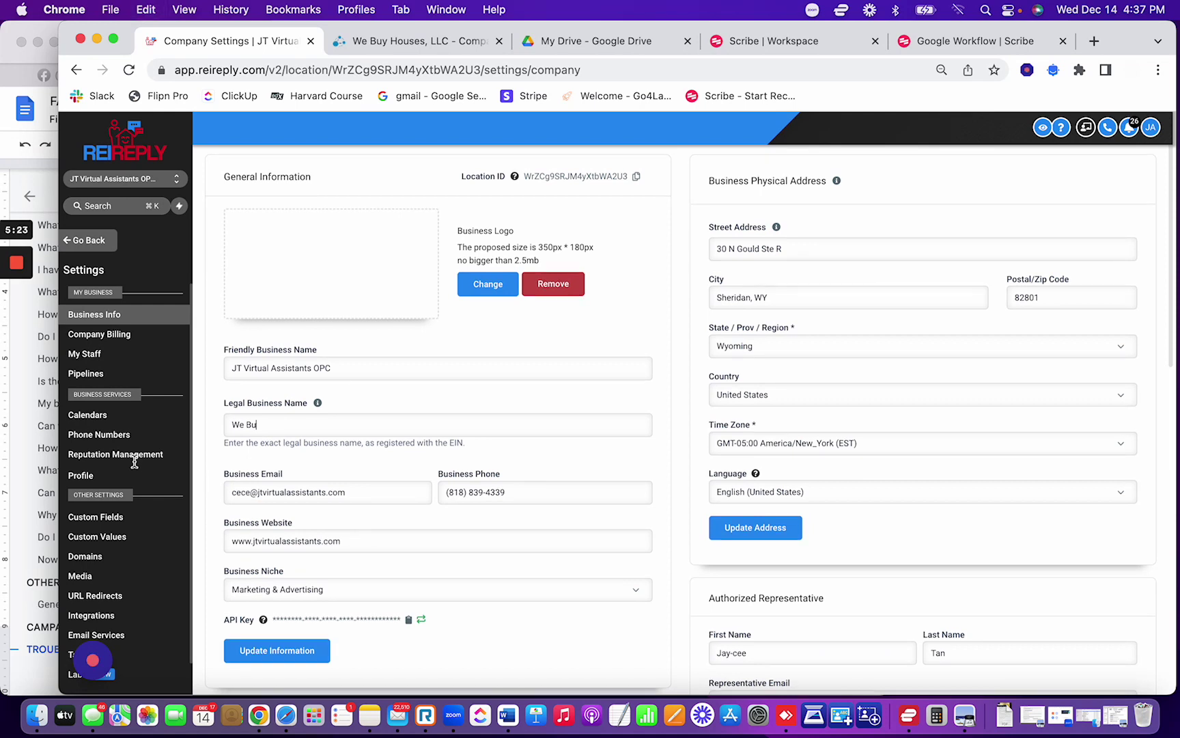
pyautogui.click(290, 431)
pyautogui.tripleClick(357, 369)
pyautogui.tripleClick(274, 425)
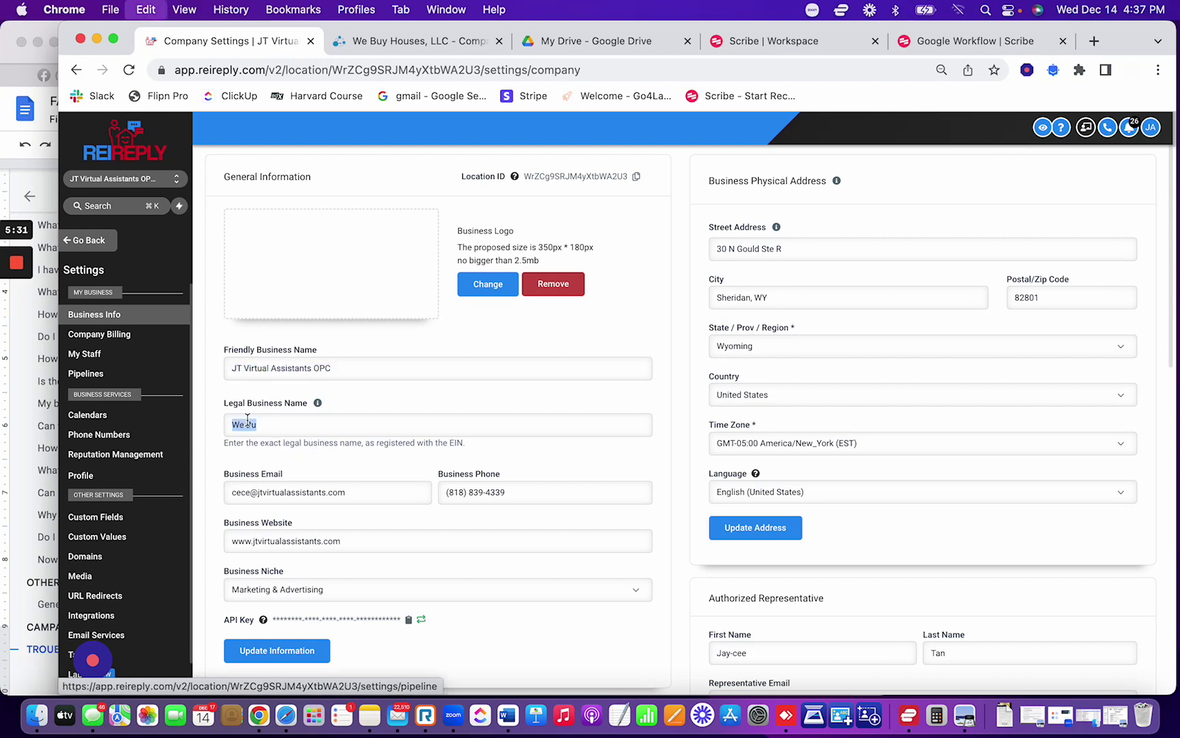
pyautogui.press('super+v')
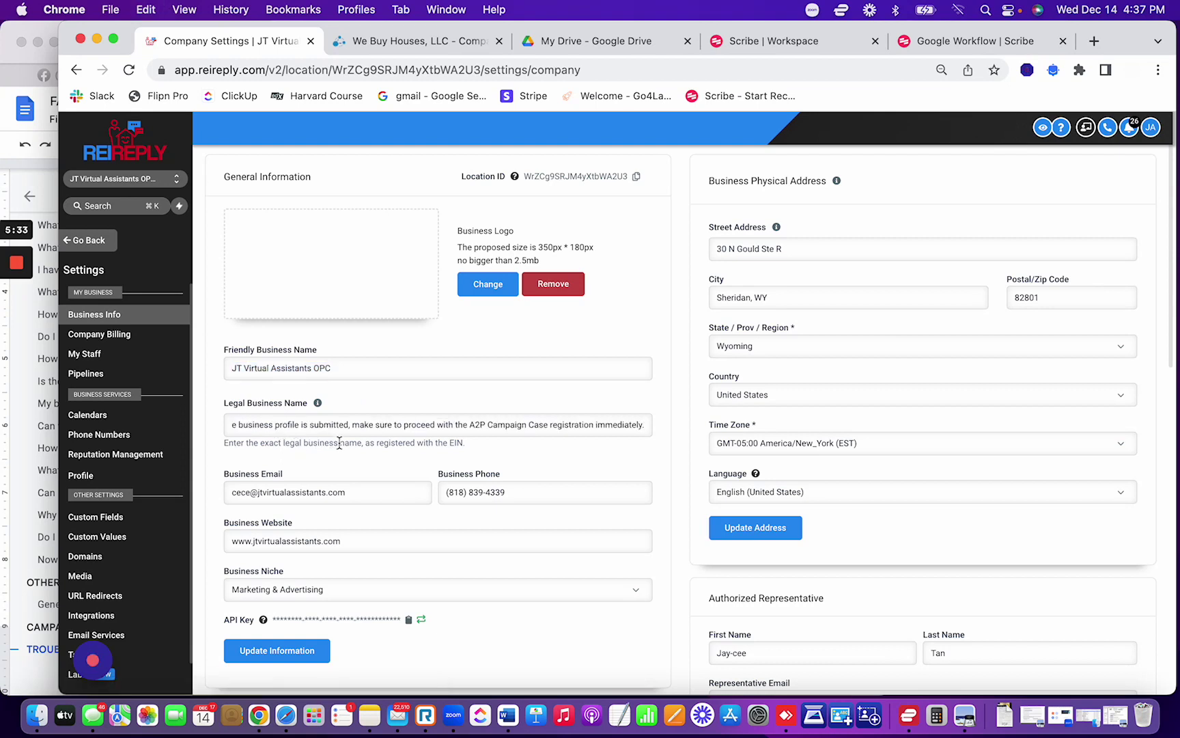
pyautogui.tripleClick(298, 425)
pyautogui.tripleClick(356, 368)
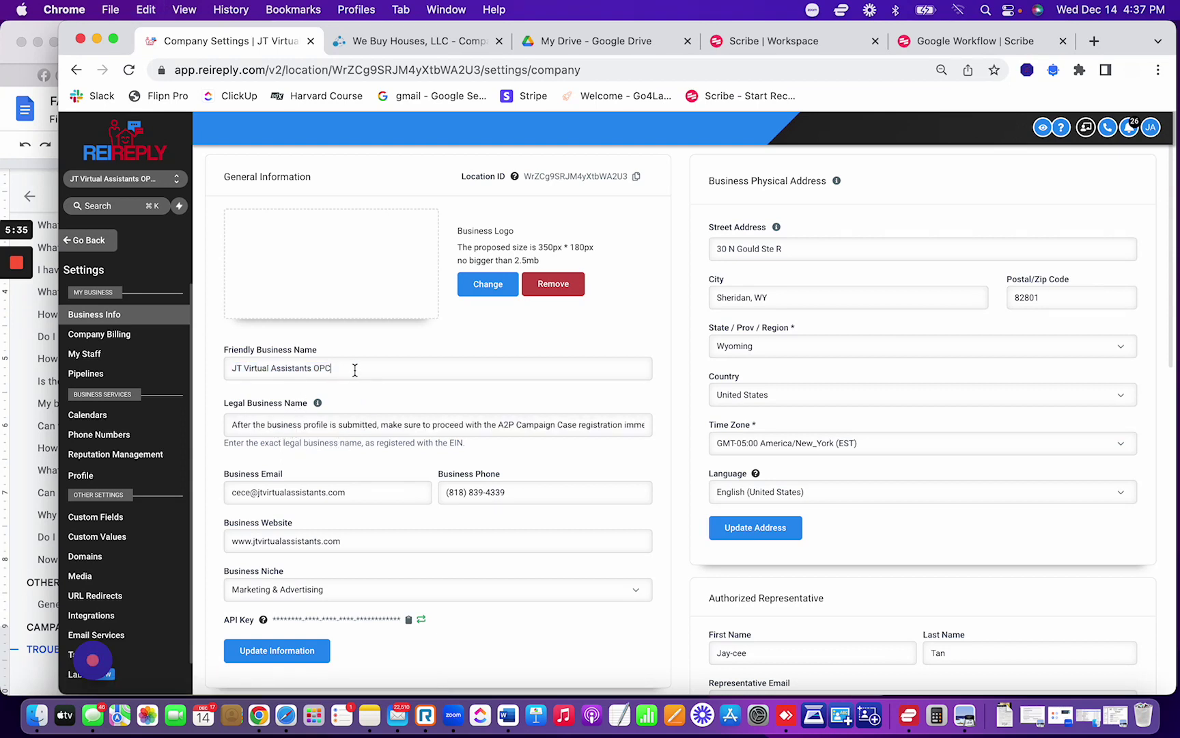
pyautogui.click(334, 429)
pyautogui.tripleClick(334, 425)
pyautogui.press('super+v')
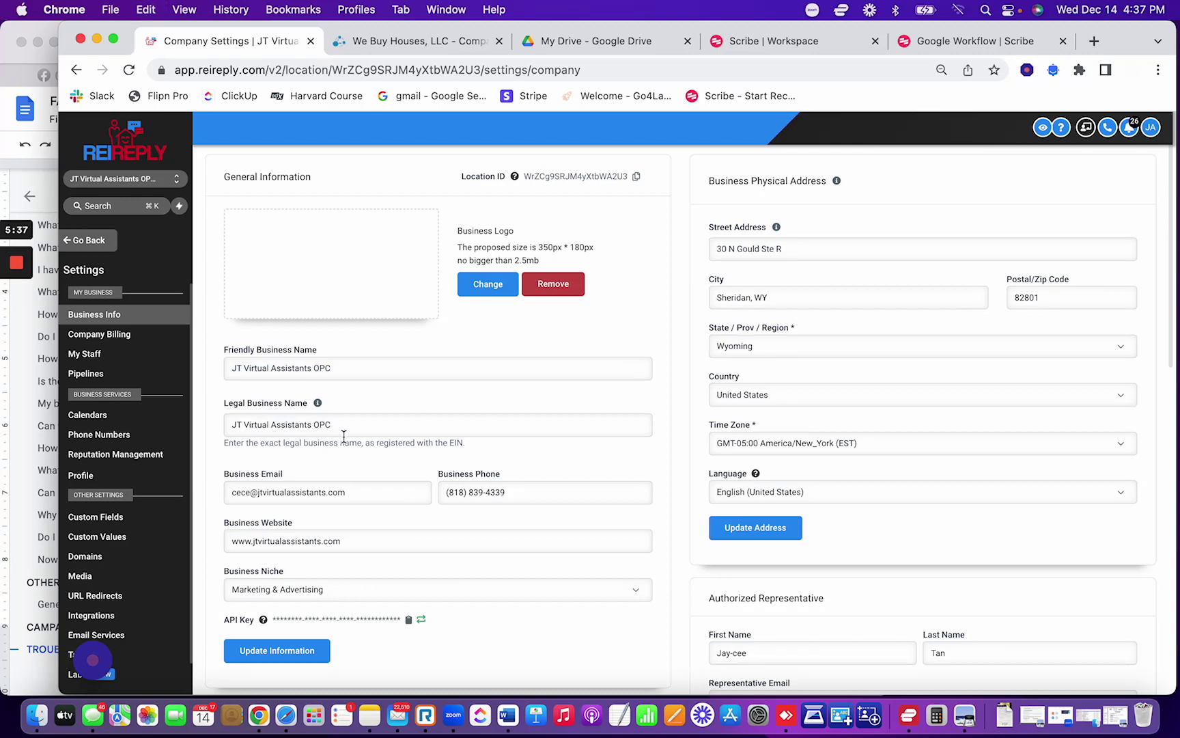
pyautogui.press('BackSpace')
pyautogui.press('BackSpace')
pyautogui.write('LLC')
pyautogui.click(287, 656)
pyautogui.click(29, 480)
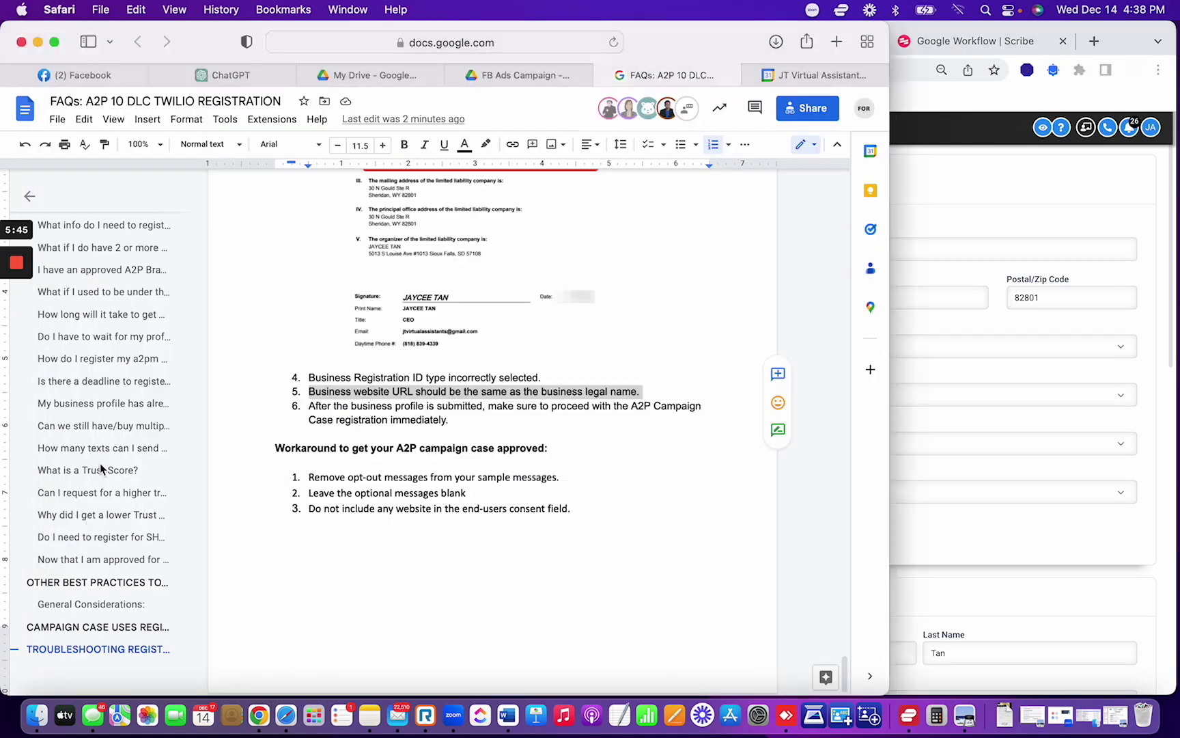
pyautogui.moveTo(320, 408); pyautogui.dragTo(487, 420)
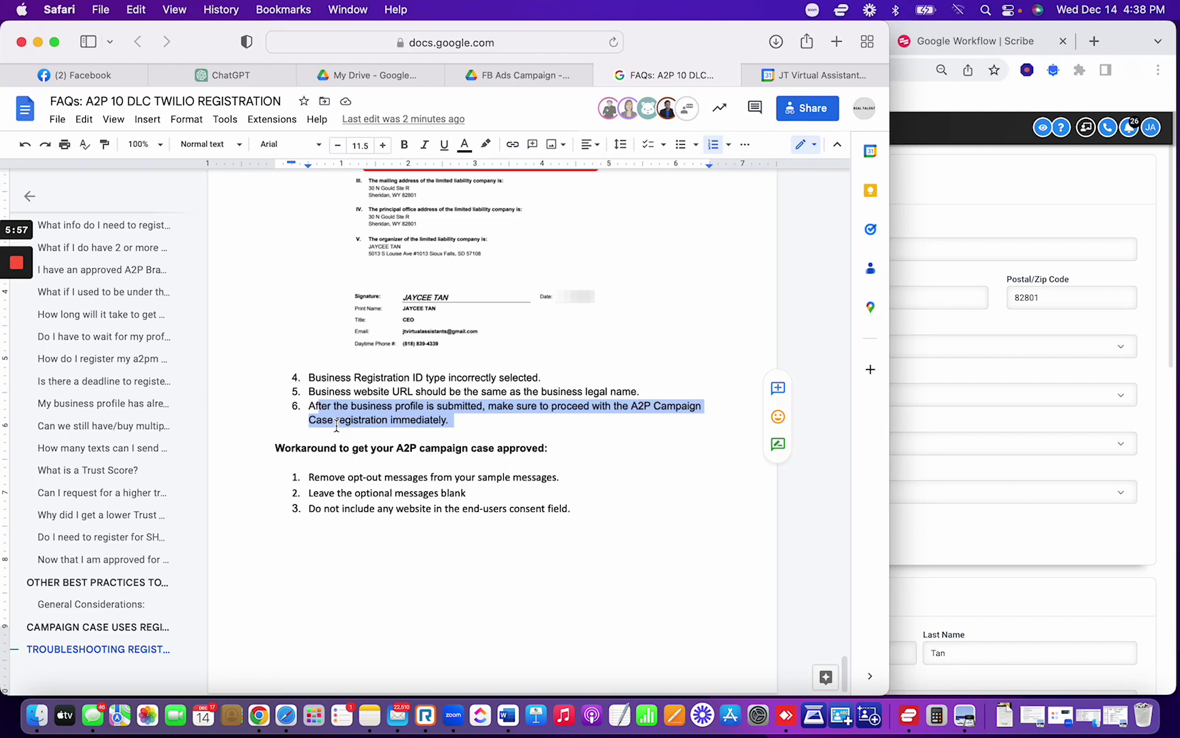
pyautogui.scroll(10, 318, 462)
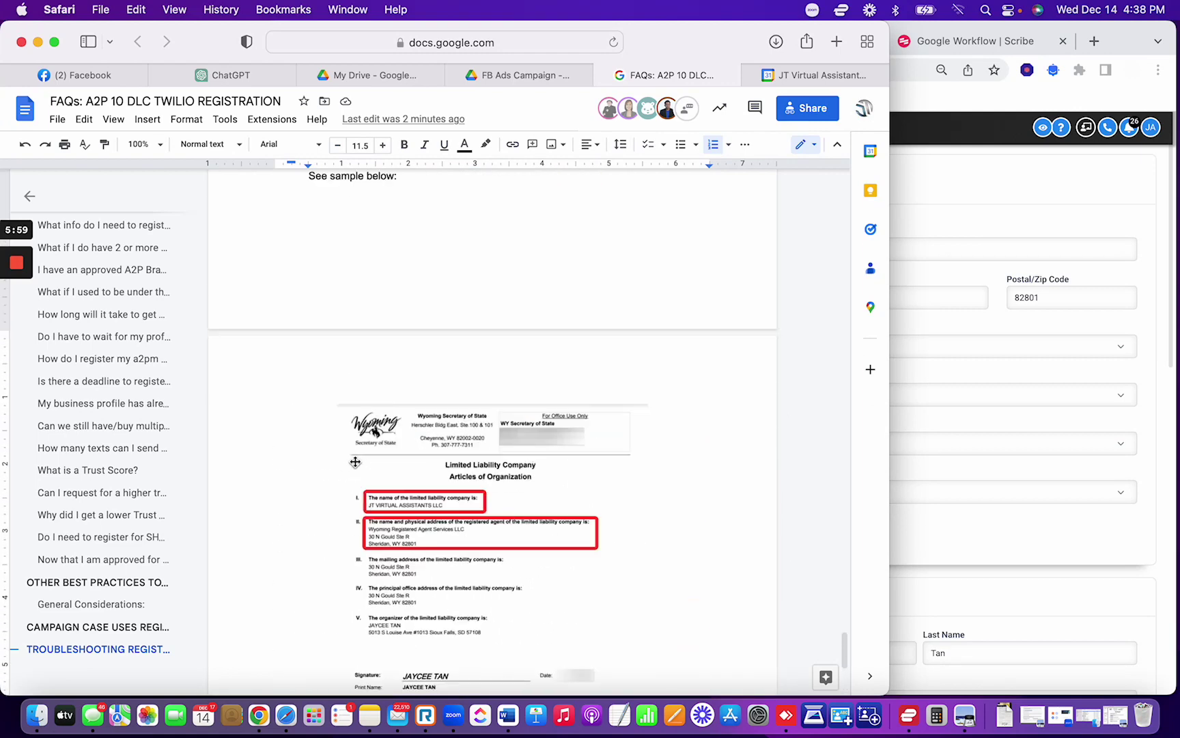
pyautogui.scroll(-10, 429, 321)
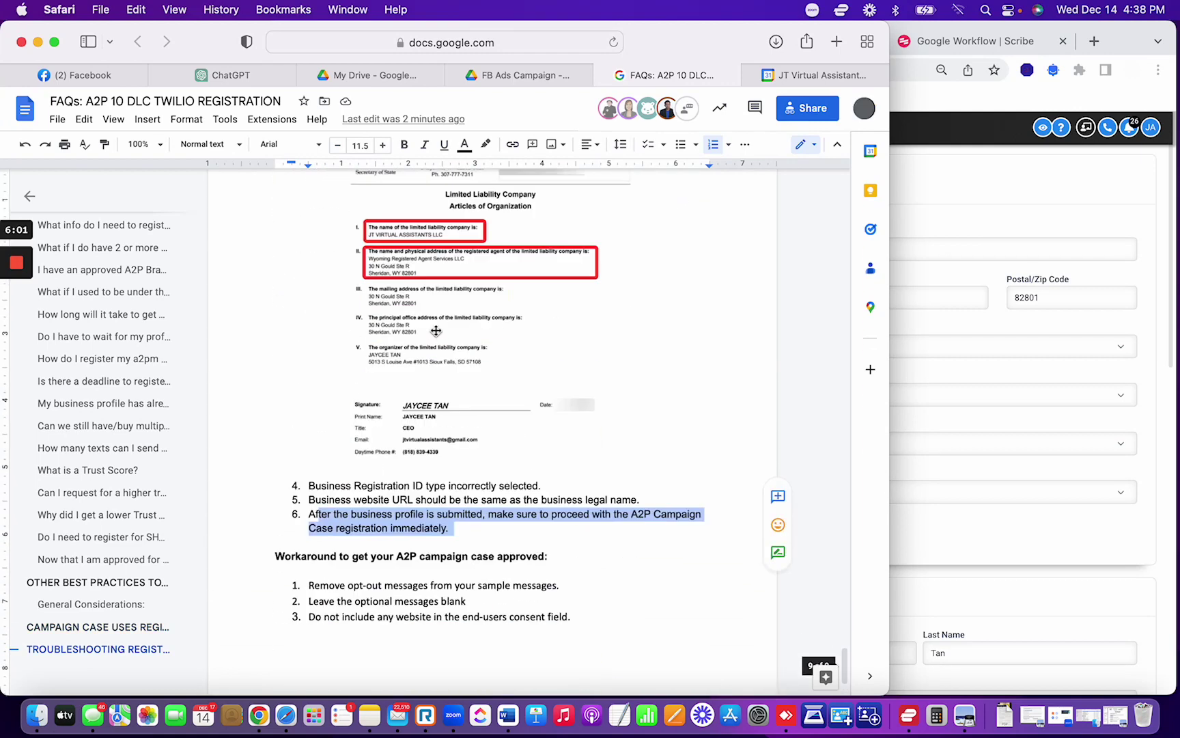
pyautogui.moveTo(275, 445); pyautogui.dragTo(599, 509)
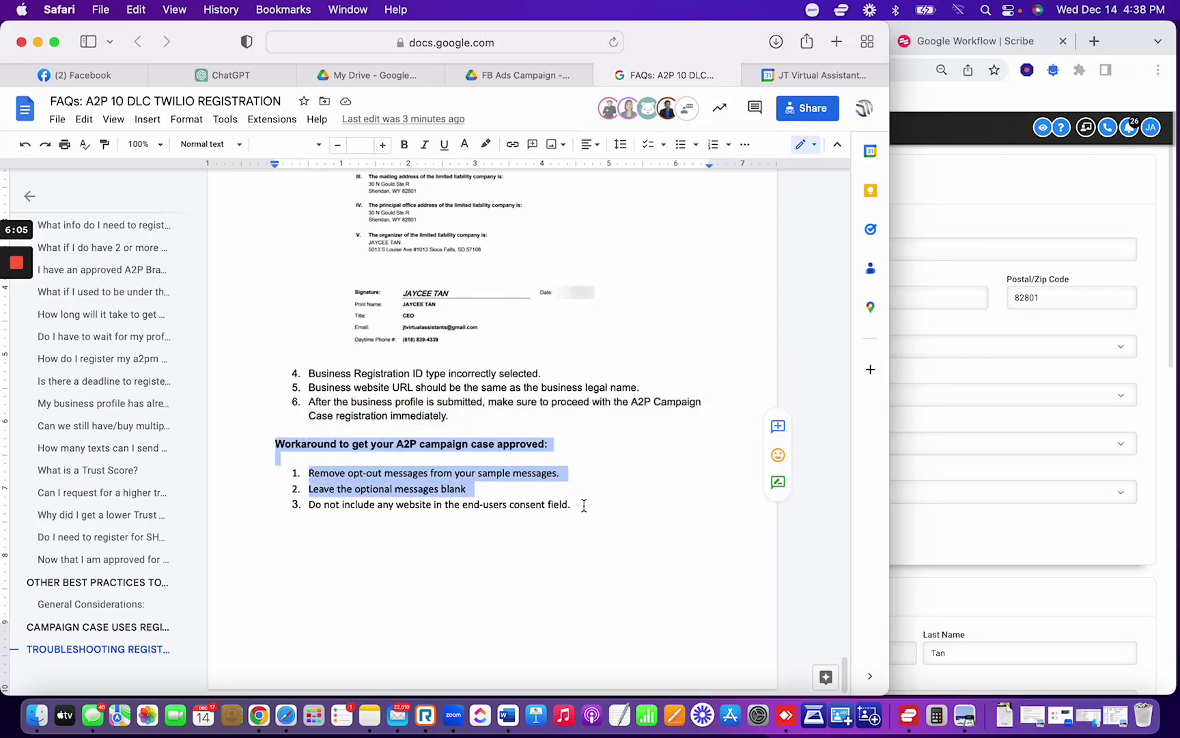
pyautogui.click(1016, 543)
pyautogui.click(15, 506)
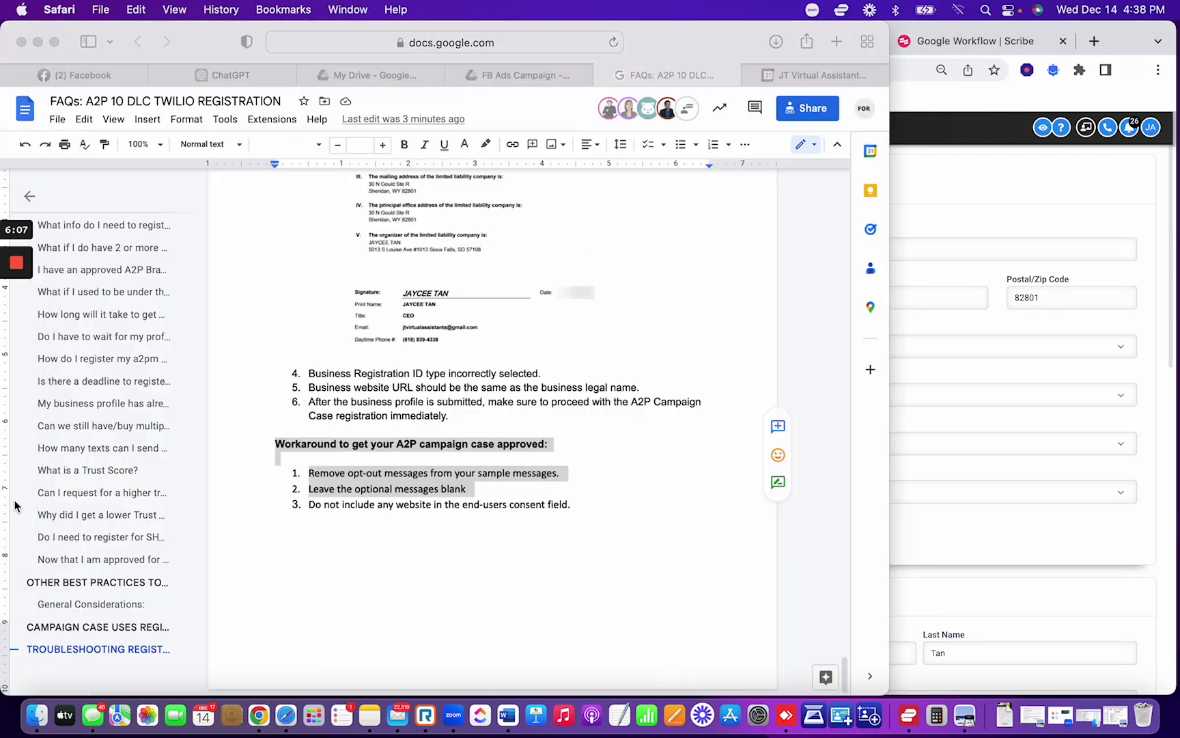
pyautogui.press('super+Tab')
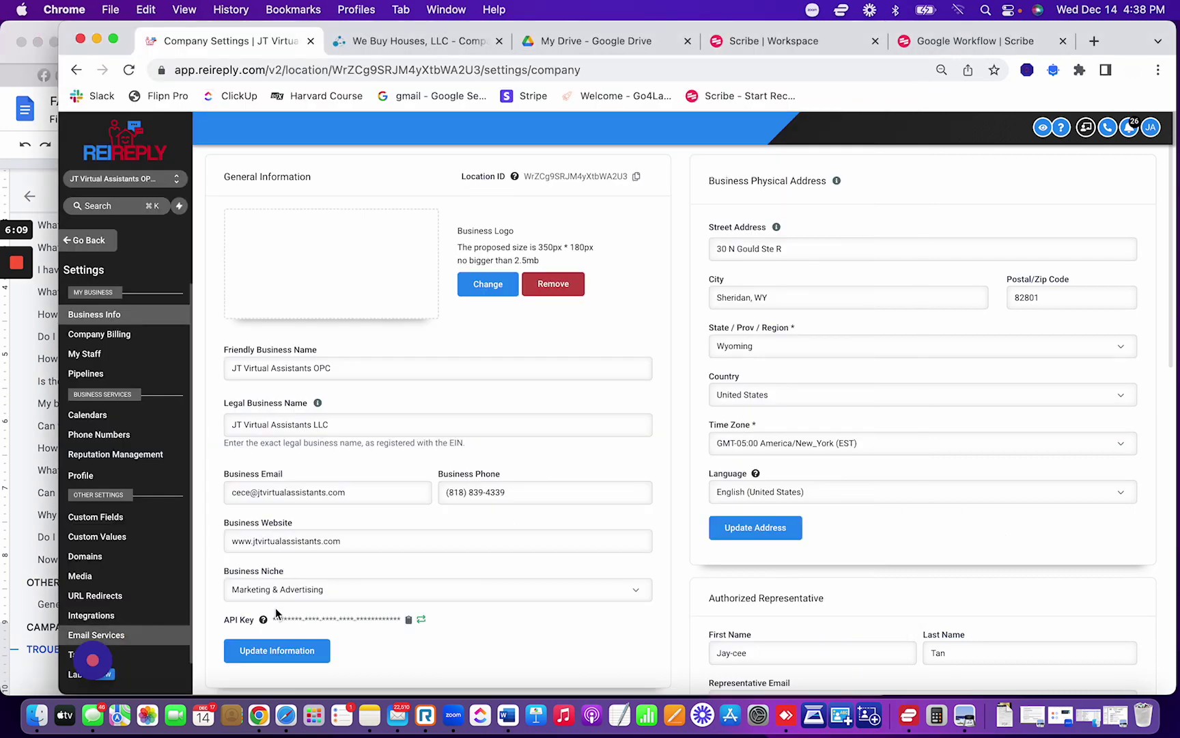
# Start the A2P registration in Trust Center and choose Mixed as the campaign use case.
pyautogui.scroll(-1, 123, 581)
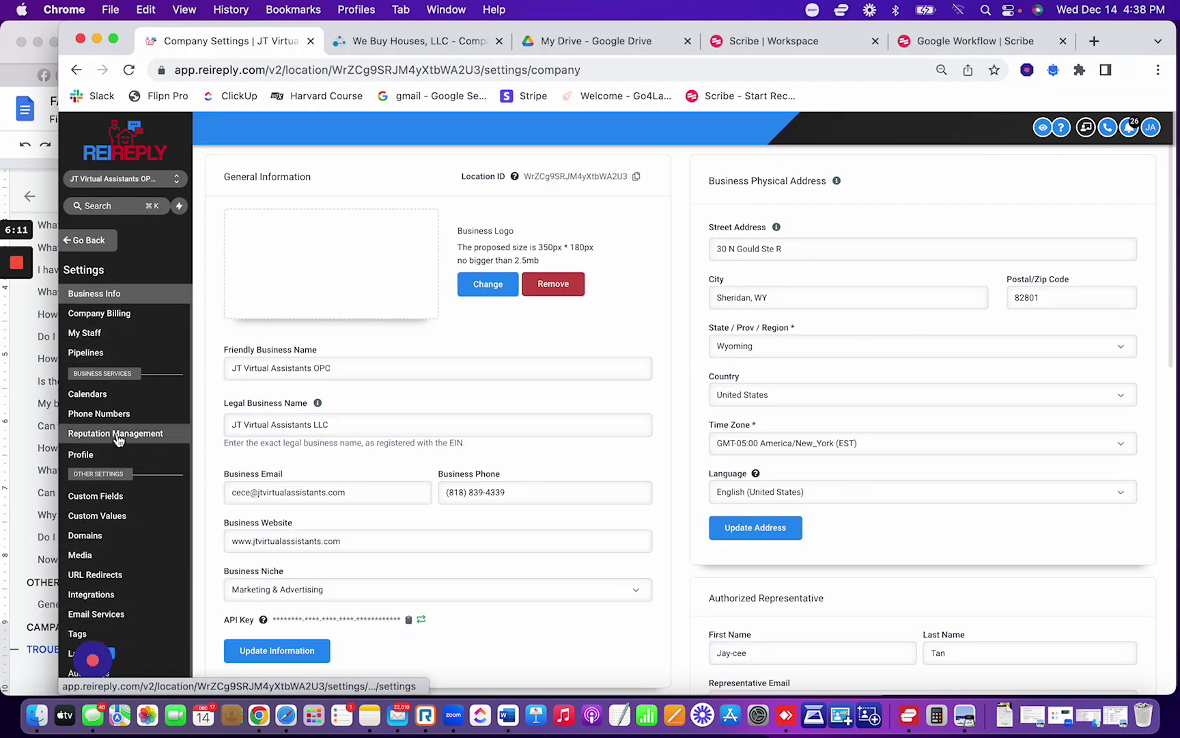
pyautogui.click(101, 415)
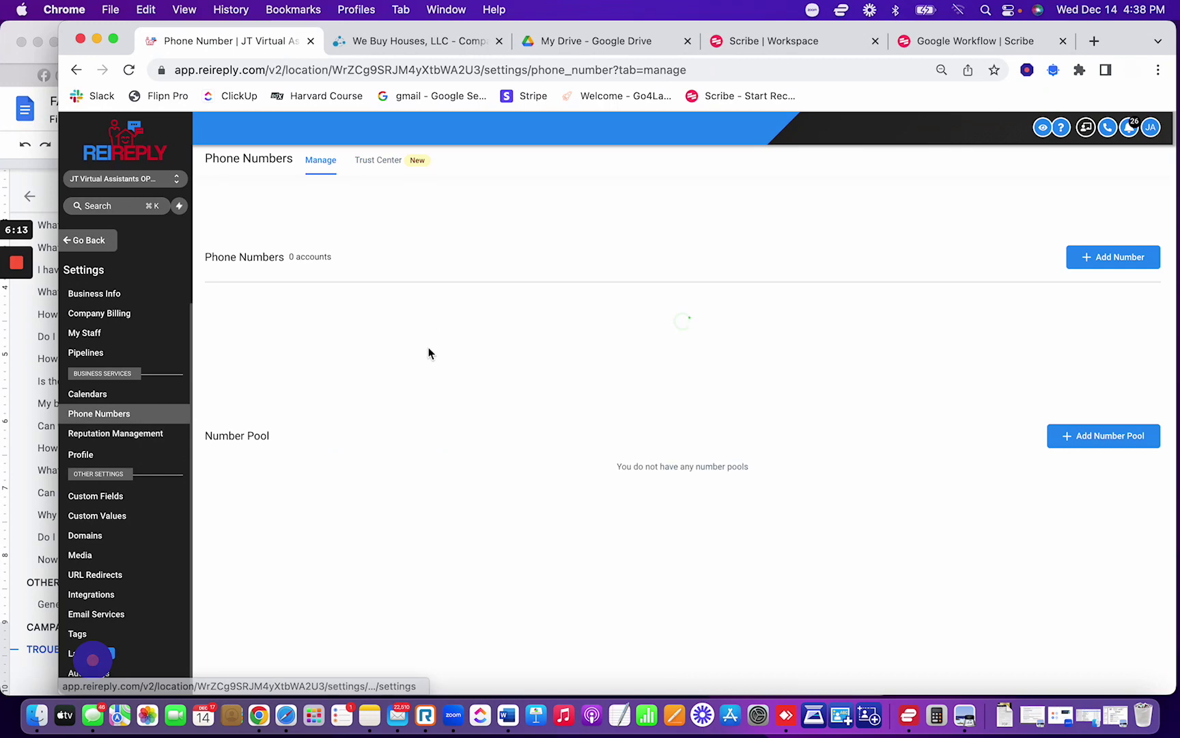
pyautogui.click(378, 161)
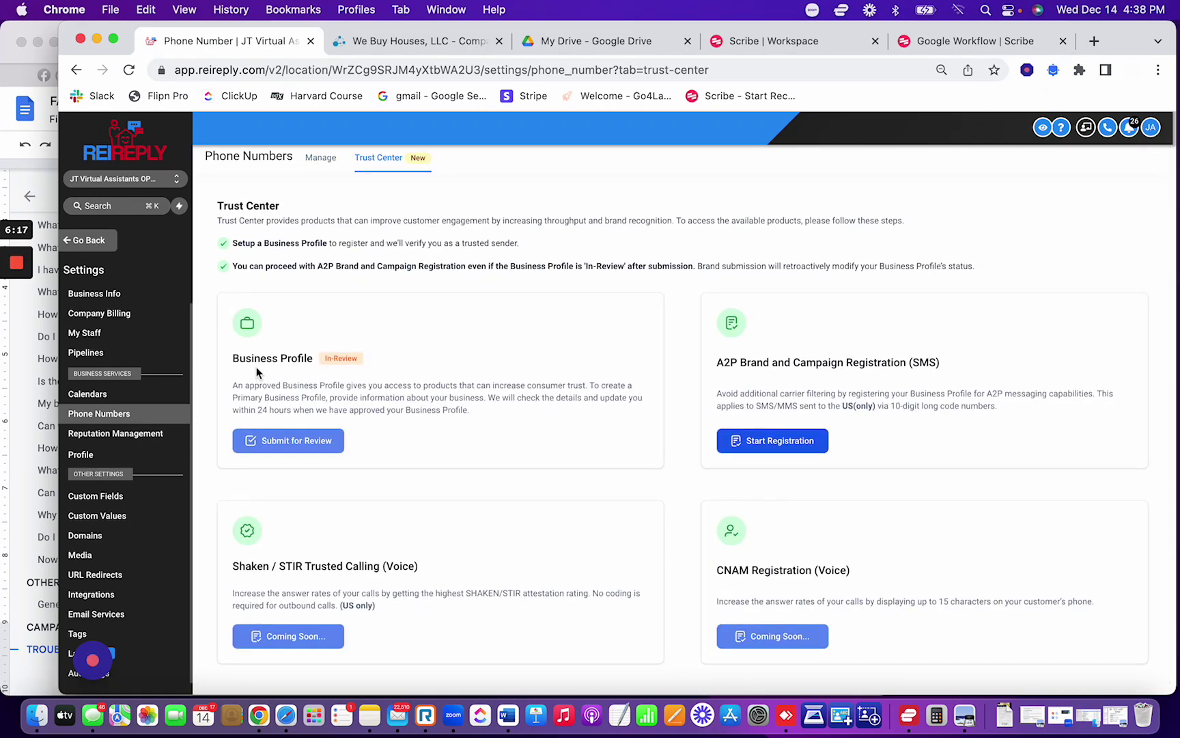
pyautogui.moveTo(233, 354); pyautogui.dragTo(396, 410)
pyautogui.click(400, 410)
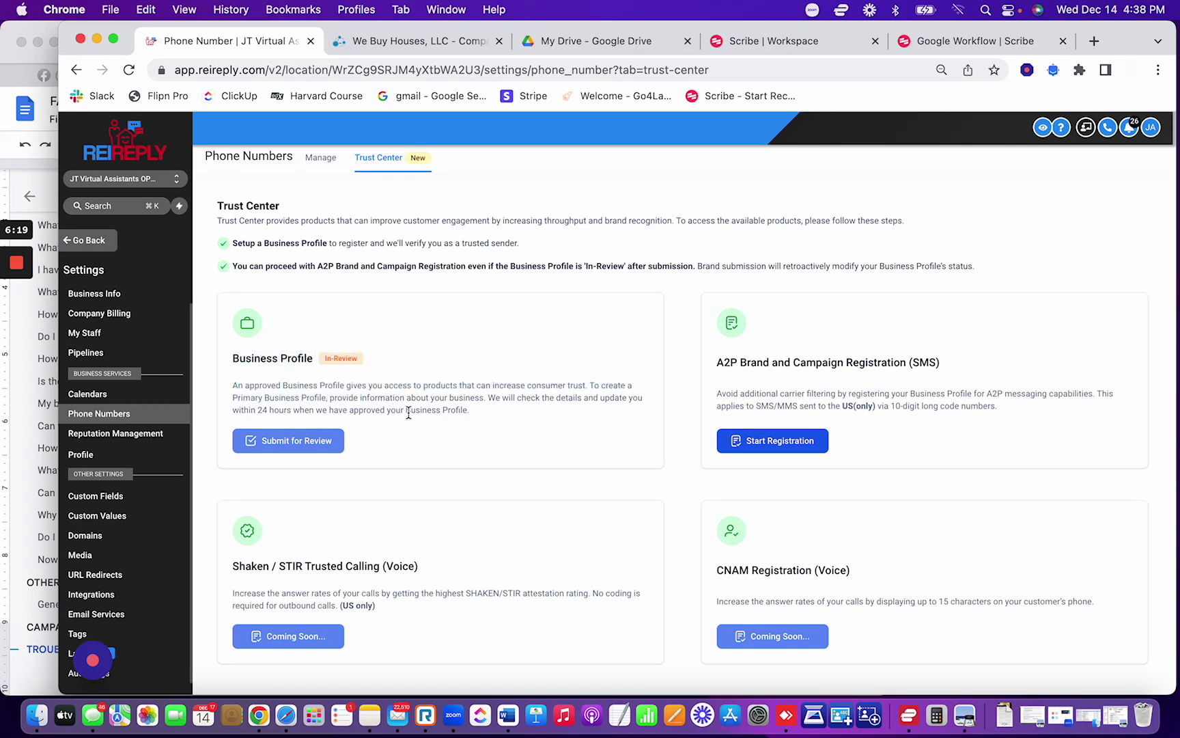
pyautogui.click(764, 442)
pyautogui.click(732, 564)
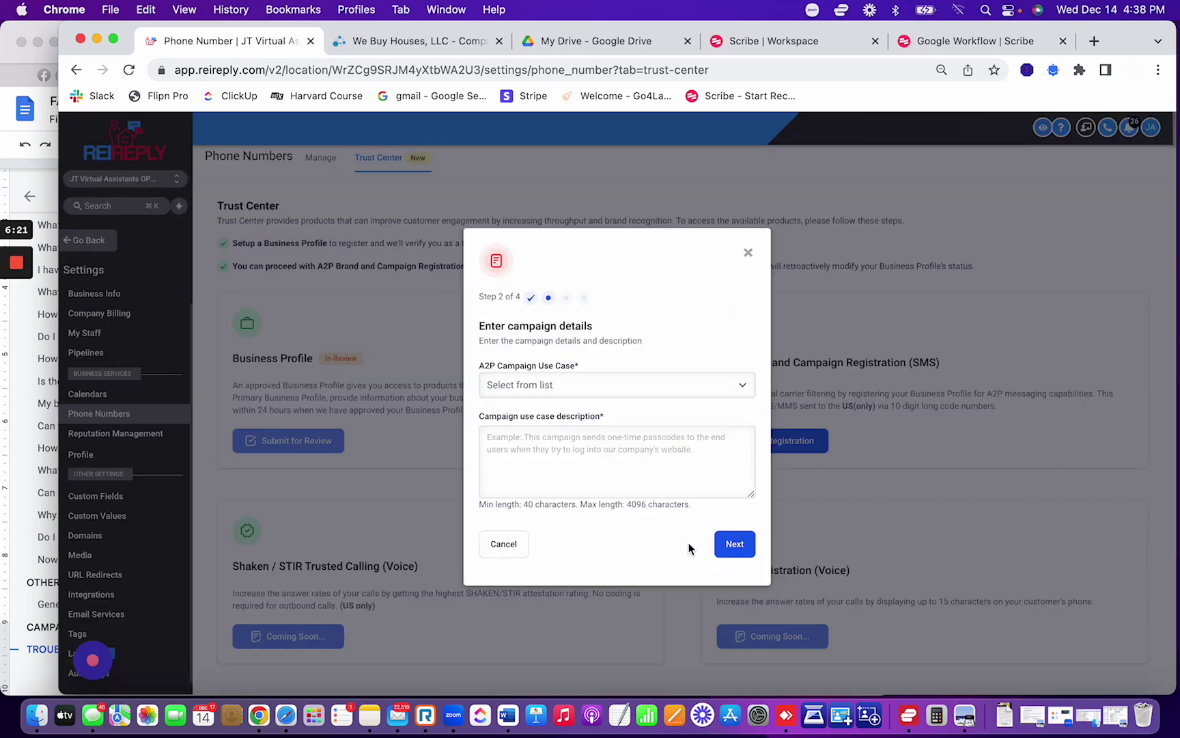
pyautogui.click(545, 386)
pyautogui.click(557, 541)
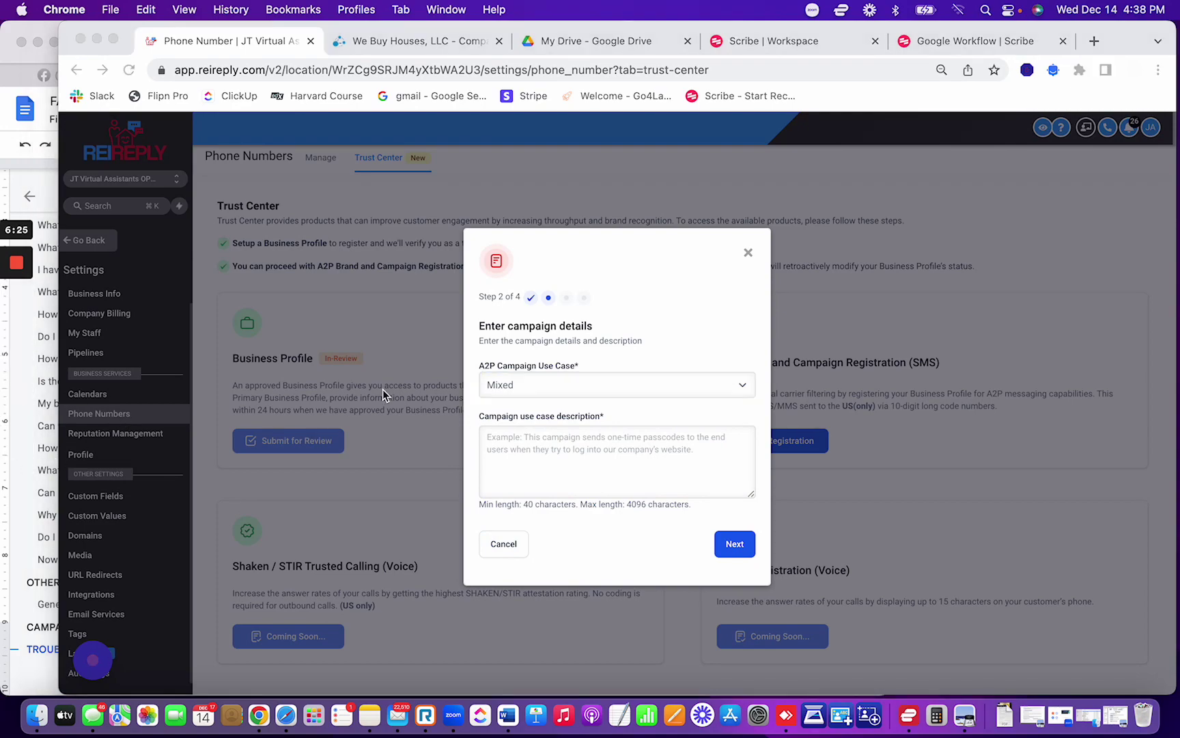
# Copy the Campaign Description paragraphs from the FAQ guide.
pyautogui.press('super+Tab')
pyautogui.scroll(15, 438, 398)
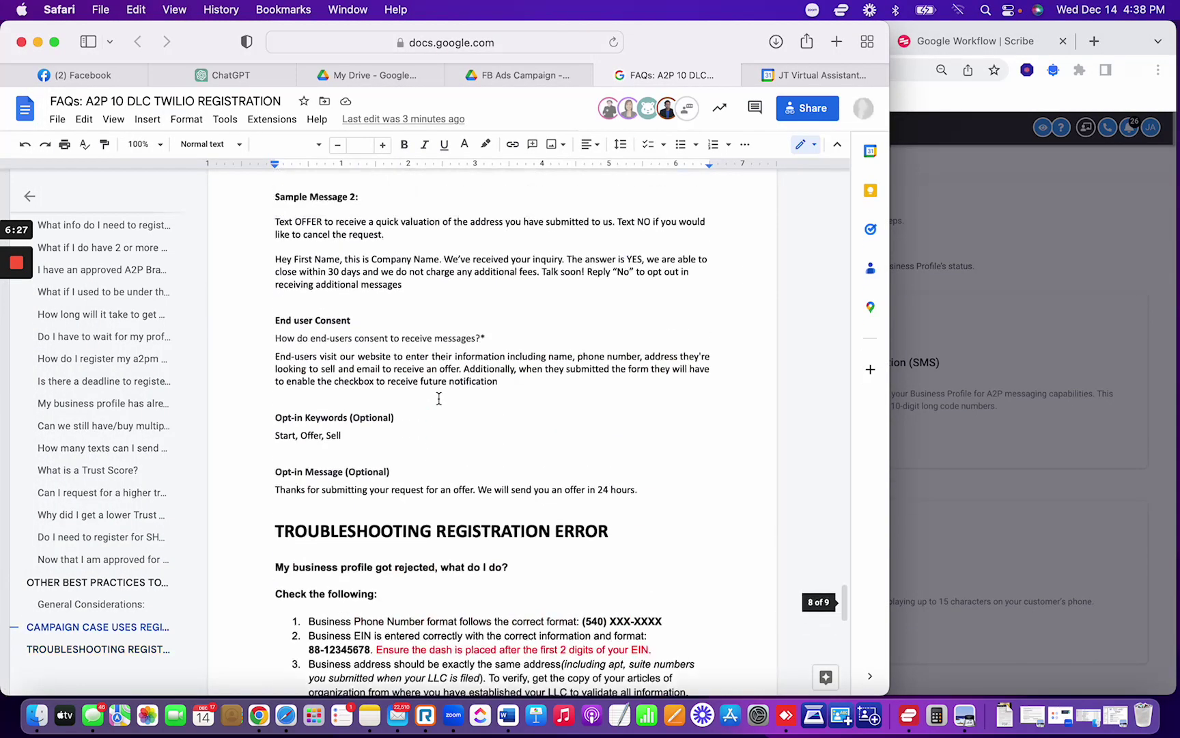
pyautogui.scroll(10, 390, 285)
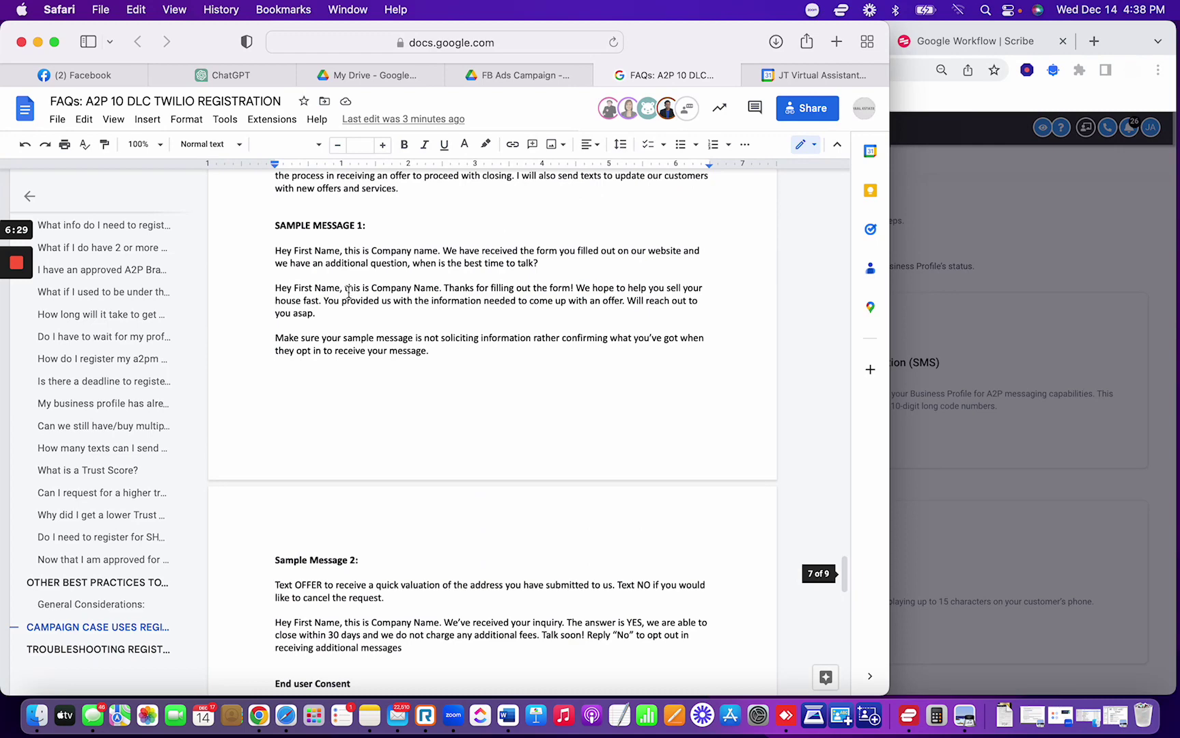
pyautogui.scroll(5, 348, 290)
pyautogui.moveTo(399, 360); pyautogui.dragTo(276, 284)
pyautogui.press('super+c')
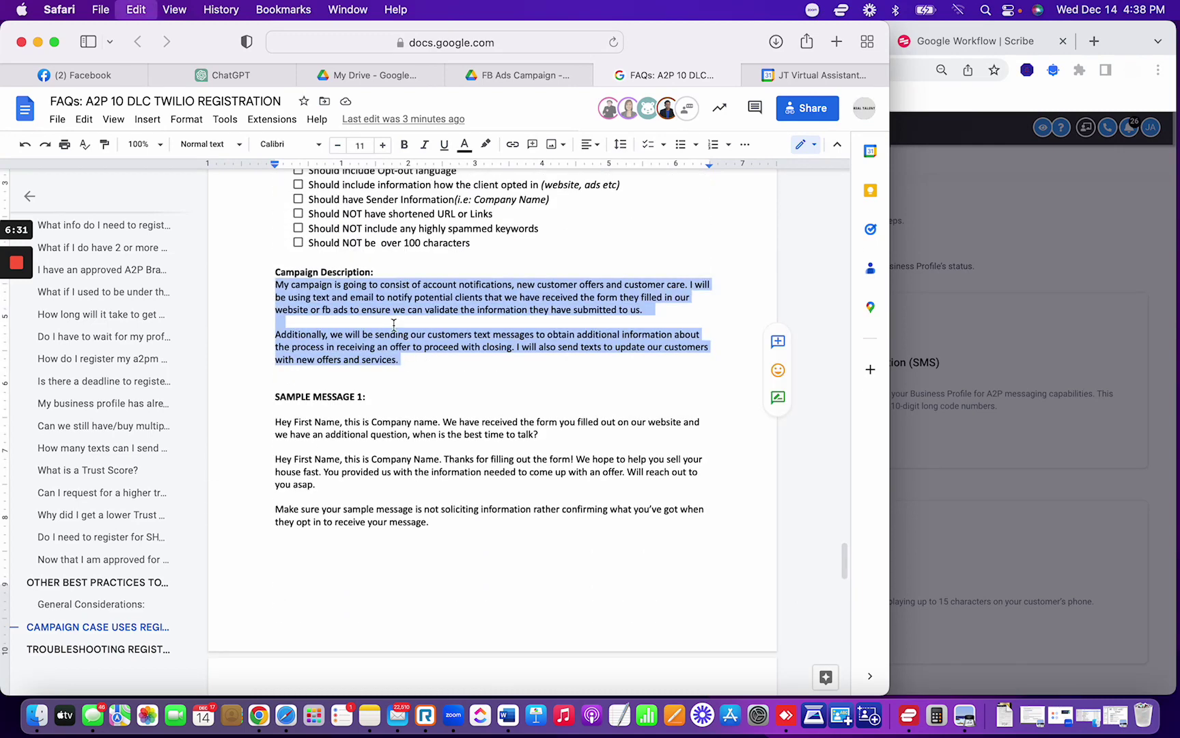
pyautogui.press('super+Tab')
# Paste the Campaign Description into the use case description and advance to sample messages.
pyautogui.click(556, 453)
pyautogui.press('super+v')
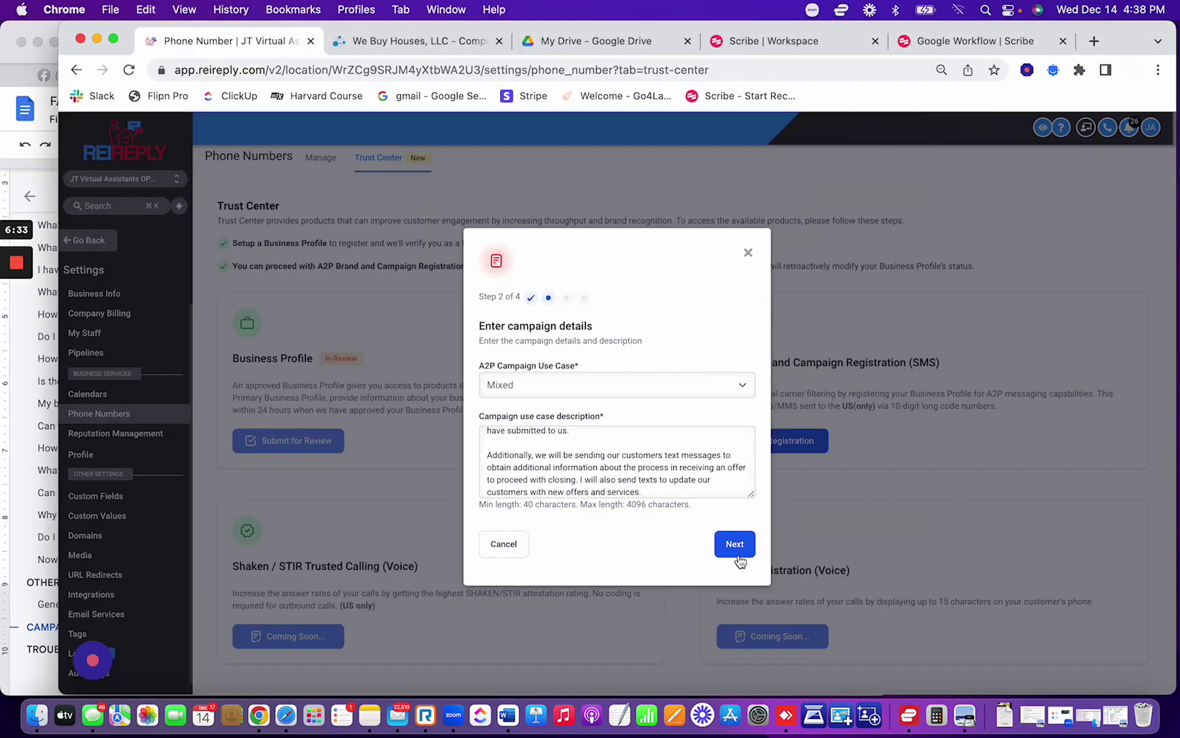
pyautogui.click(737, 556)
# Select the Sample Message 1 paragraph in the FAQ guide.
pyautogui.press('super+Tab')
pyautogui.moveTo(540, 434); pyautogui.dragTo(273, 422)
pyautogui.scroll(-10, 459, 444)
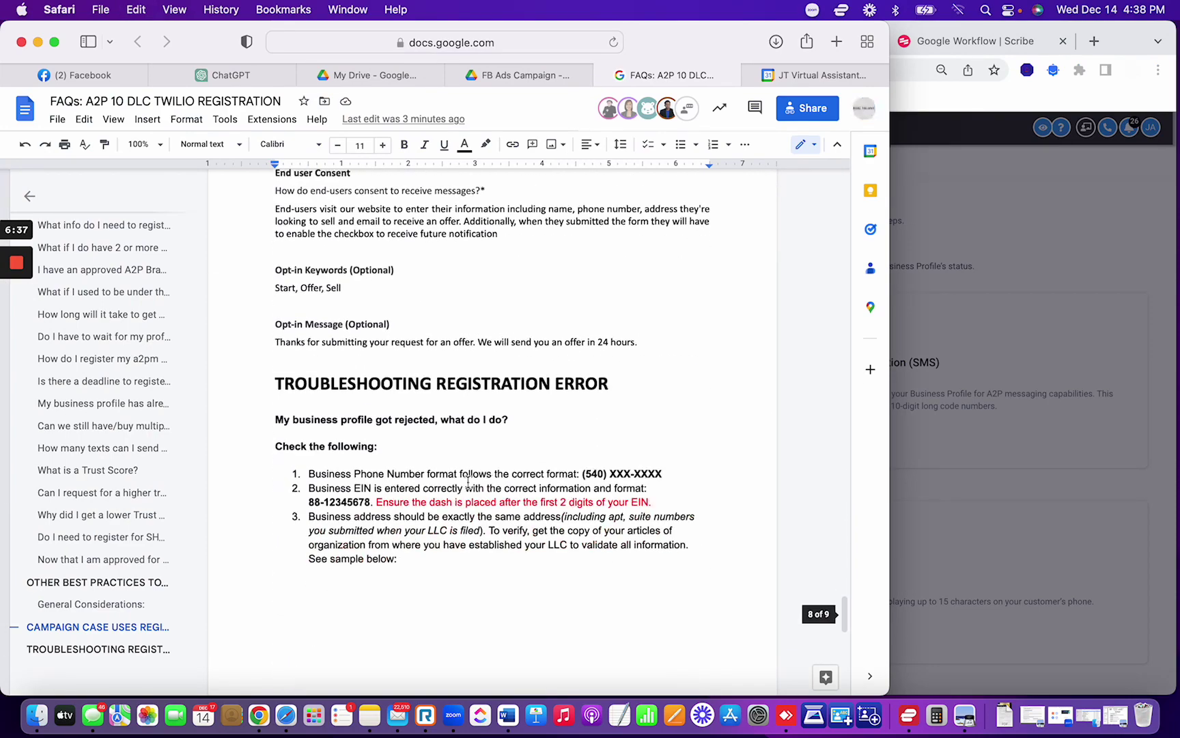
pyautogui.scroll(-6, 395, 485)
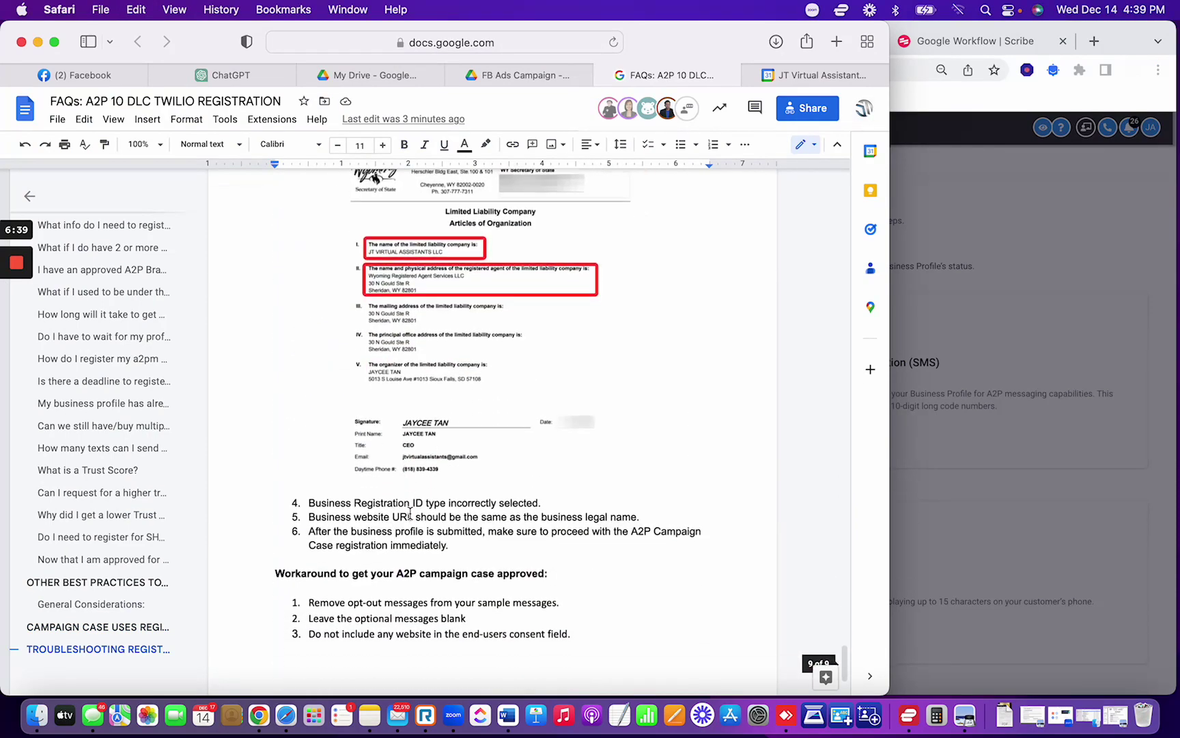
pyautogui.scroll(-2, 409, 514)
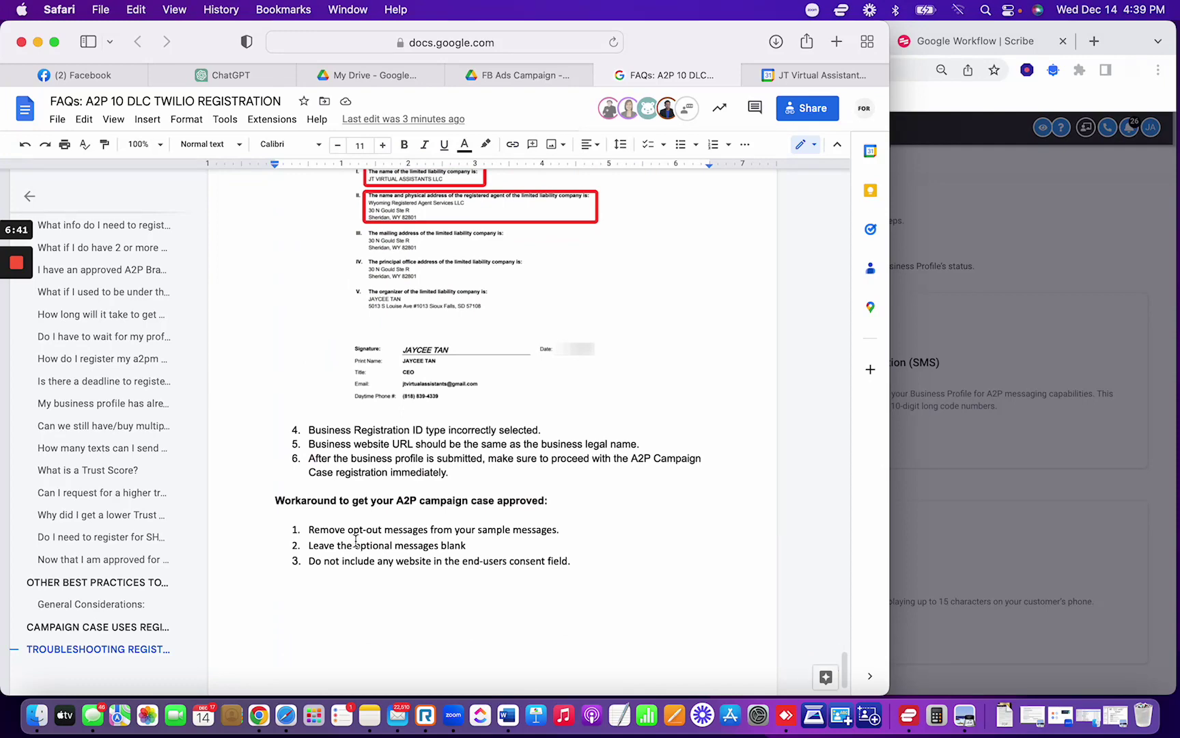
pyautogui.scroll(1, 472, 525)
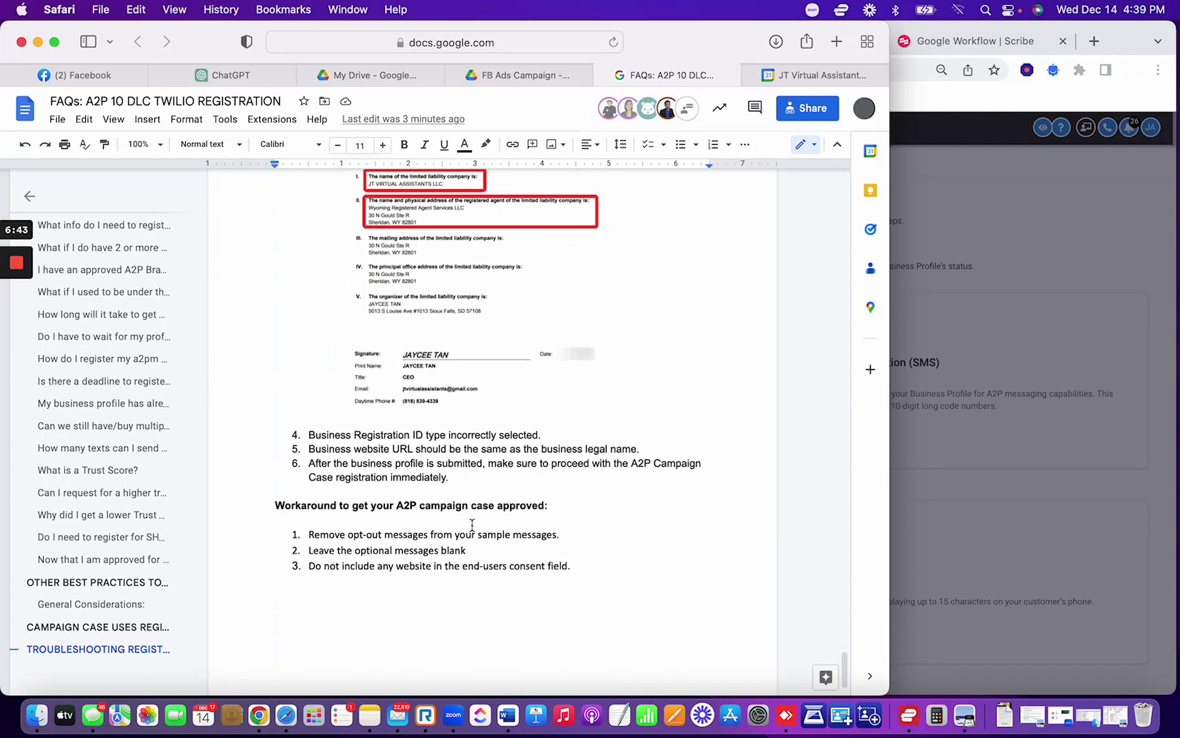
pyautogui.scroll(5, 473, 525)
pyautogui.scroll(-6, 472, 524)
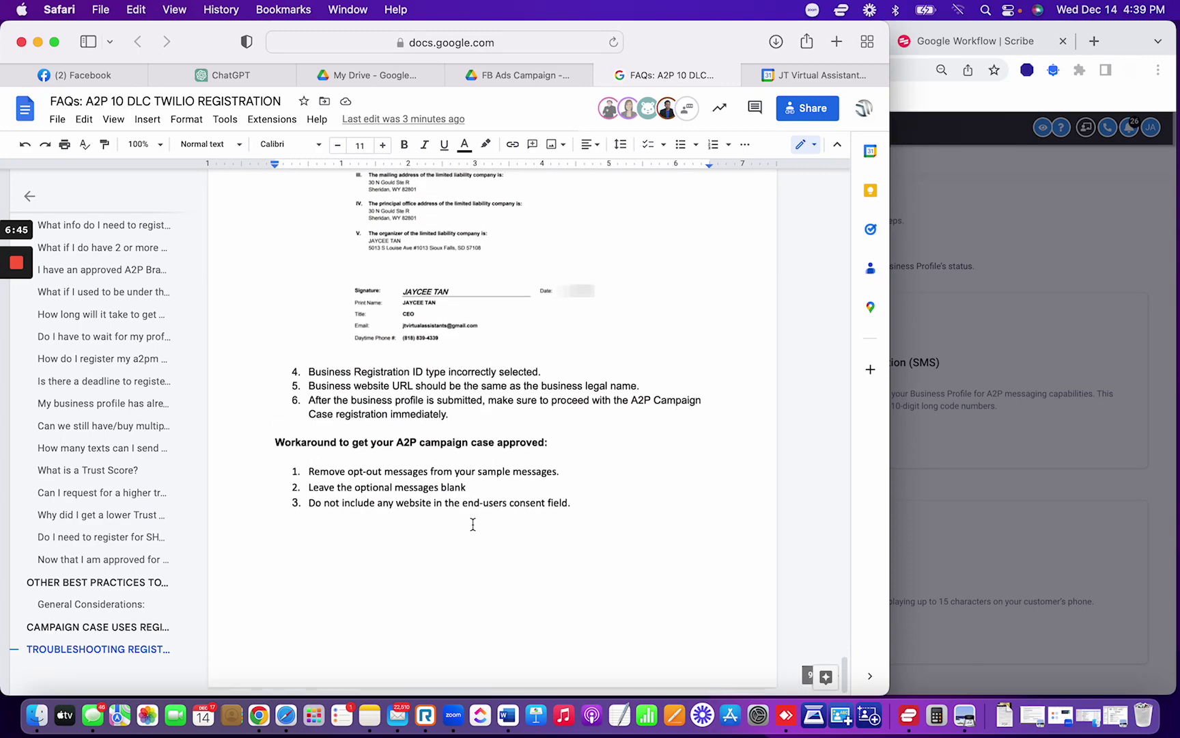
pyautogui.scroll(20, 472, 524)
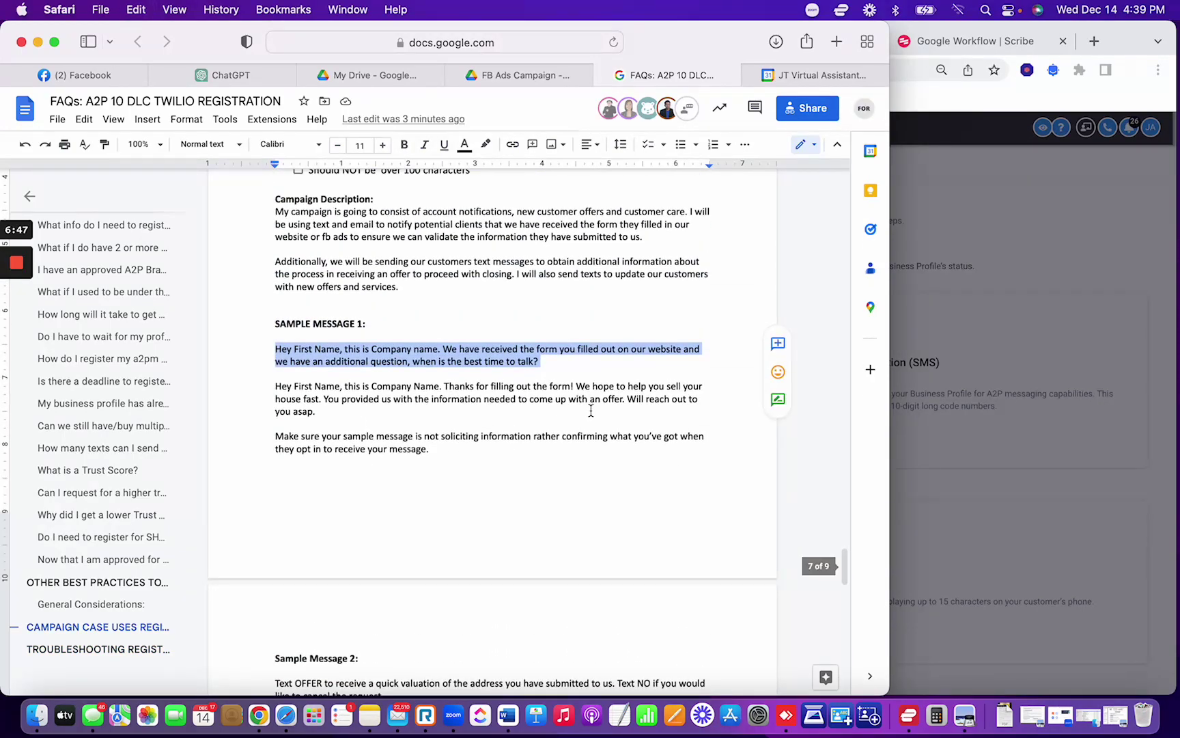
pyautogui.press('super+Tab')
# Paste Sample Message 1 and Sample Message 2 from the FAQ into the two sample fields.
pyautogui.click(623, 371)
pyautogui.press('super+v')
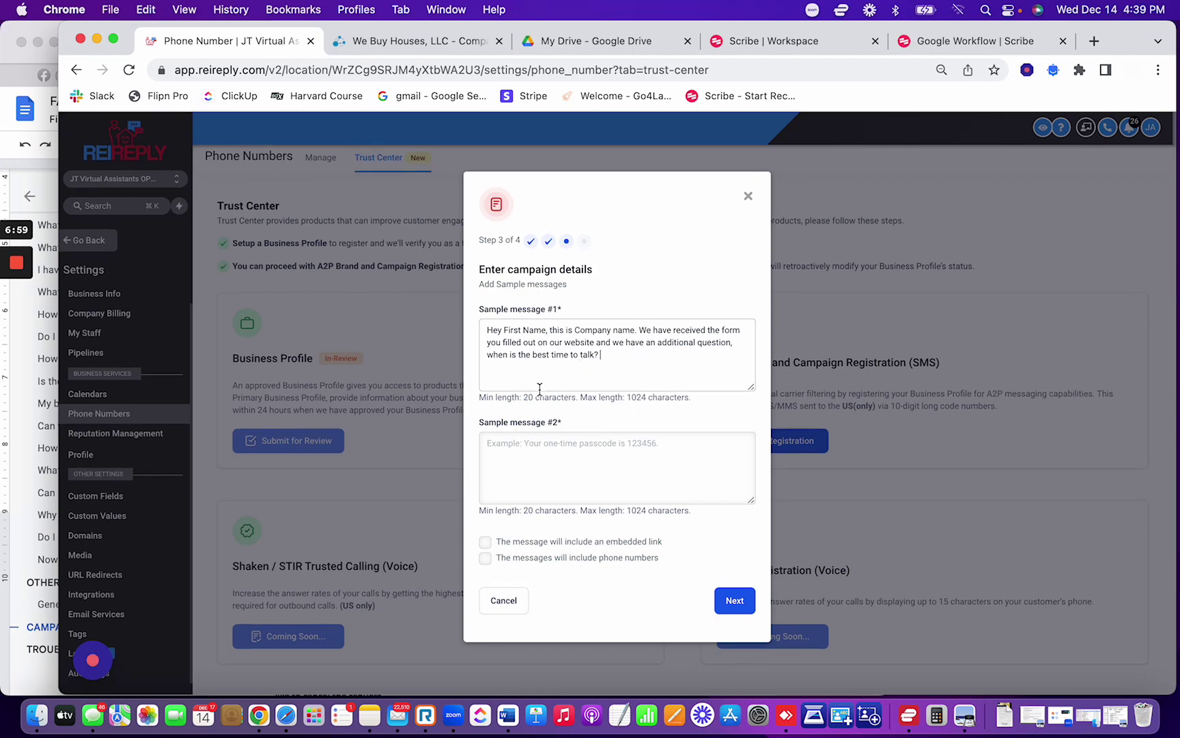
pyautogui.press('super+Tab')
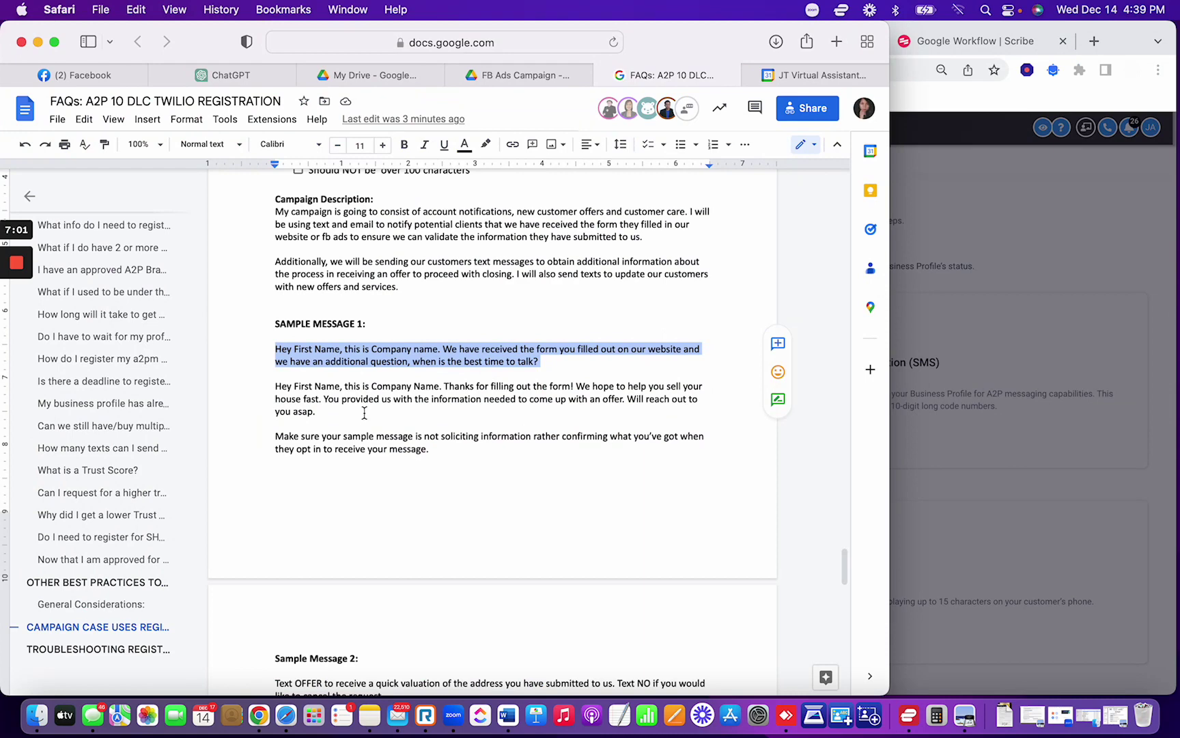
pyautogui.scroll(-5, 375, 427)
pyautogui.moveTo(405, 465); pyautogui.dragTo(255, 444)
pyautogui.press('super+Tab')
pyautogui.press('super+Tab')
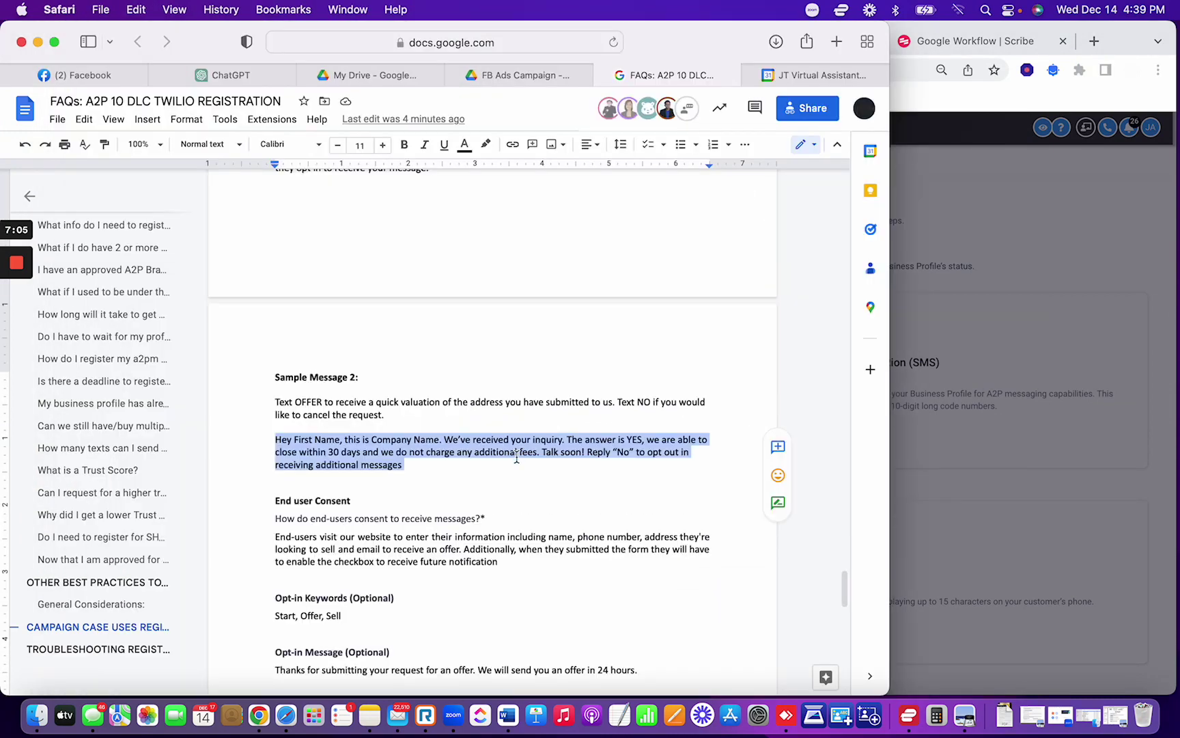
pyautogui.click(516, 452)
pyautogui.moveTo(545, 455); pyautogui.dragTo(275, 440)
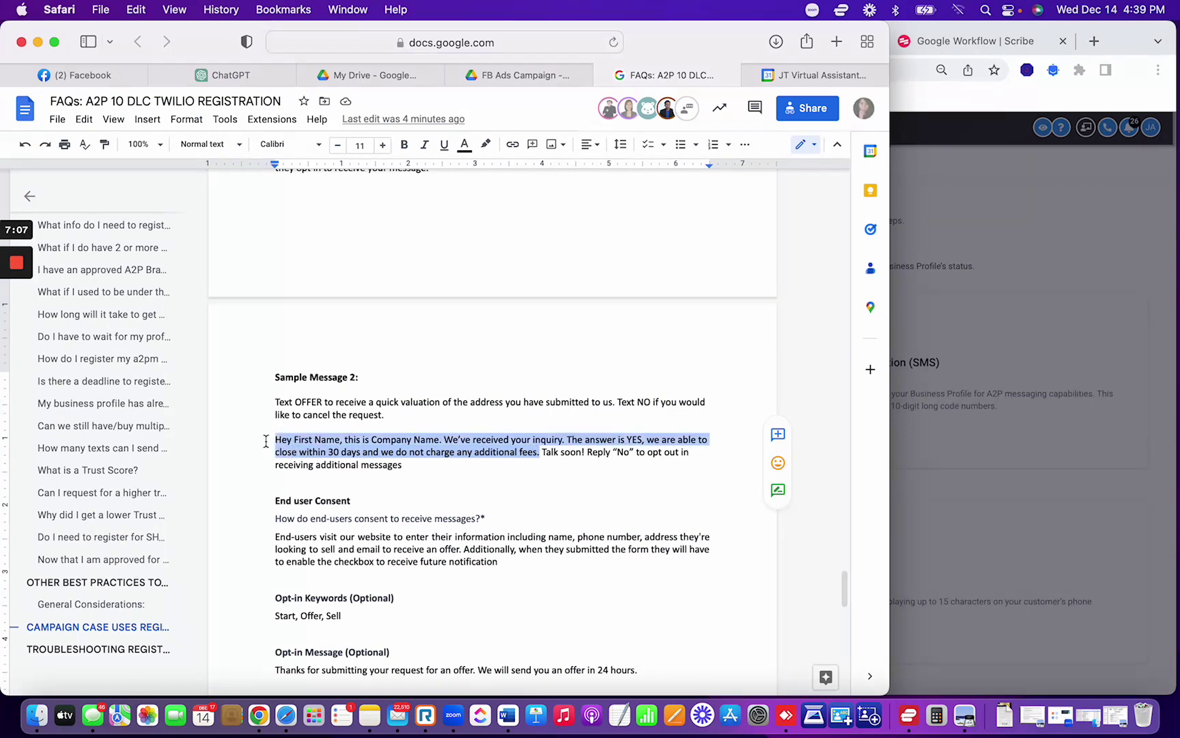
pyautogui.press('super+c')
pyautogui.press('super+Tab')
pyautogui.click(610, 472)
pyautogui.press('super+v')
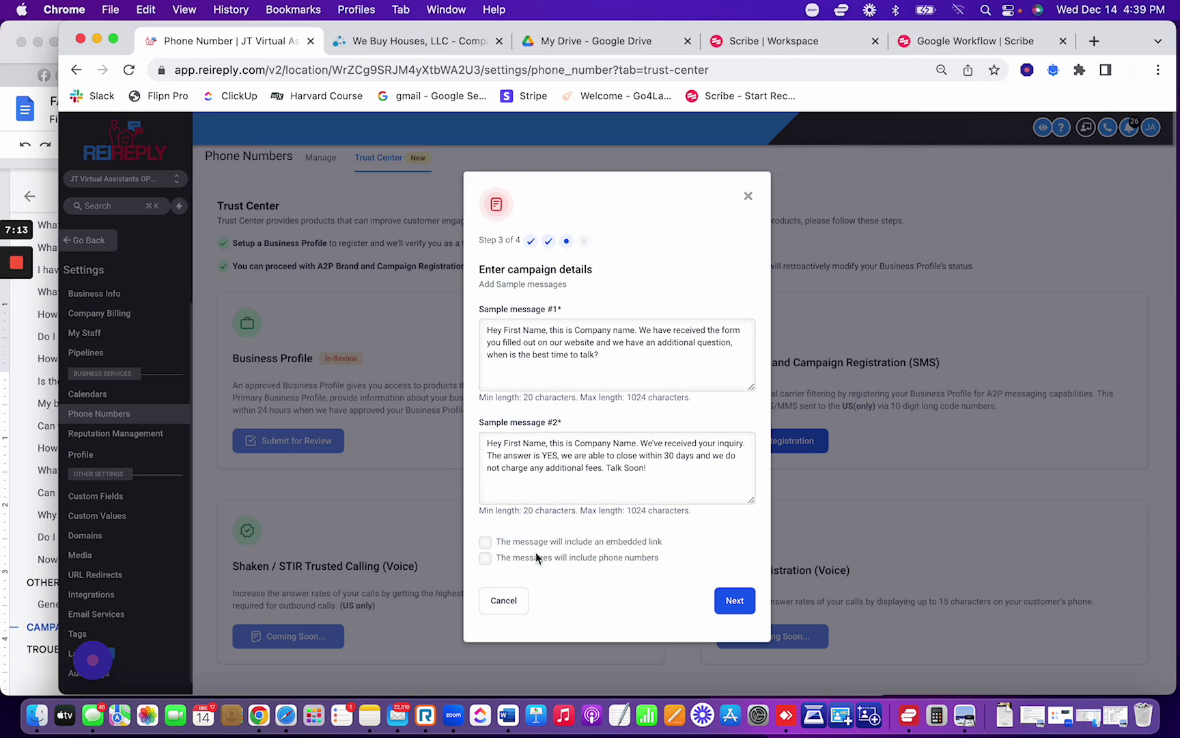
# Declare embedded links and phone numbers, then proceed to End user Consent.
pyautogui.click(484, 542)
pyautogui.click(485, 558)
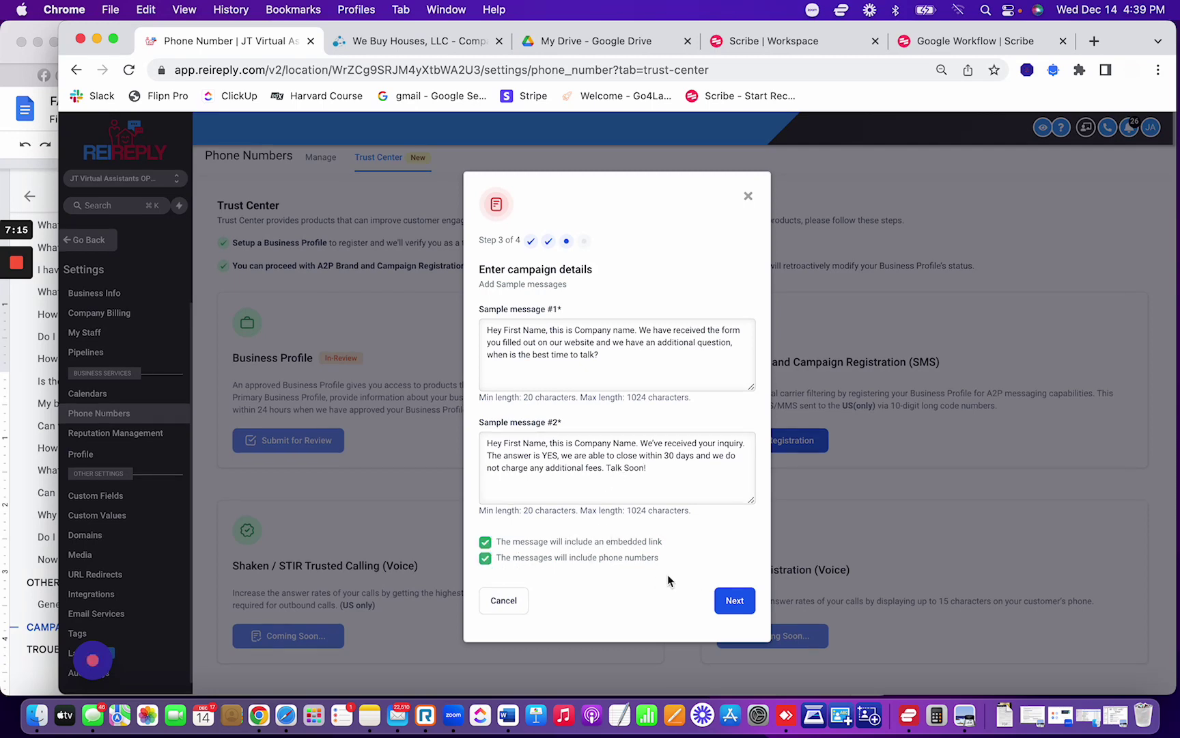
pyautogui.click(744, 605)
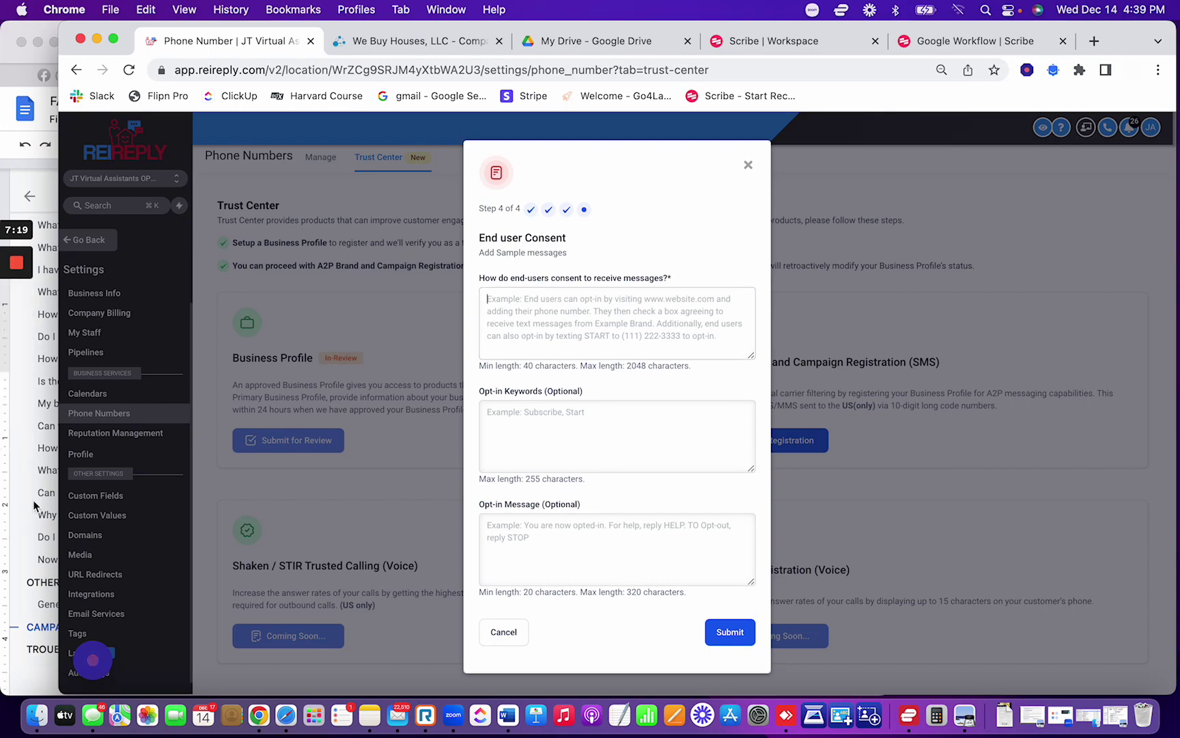
# Review the FAQ guide's workaround tips and locate the end-users consent paragraph.
pyautogui.click(41, 409)
pyautogui.scroll(-5, 368, 454)
pyautogui.scroll(-5, 369, 455)
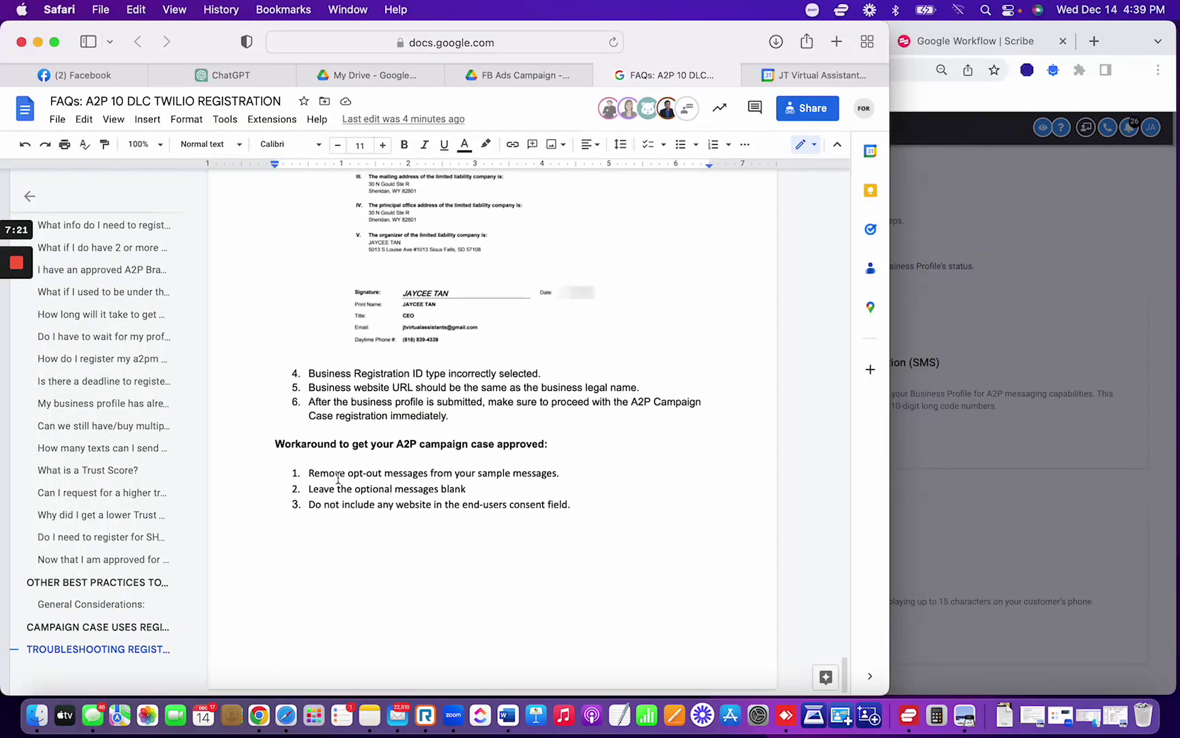
pyautogui.moveTo(315, 489); pyautogui.dragTo(490, 492)
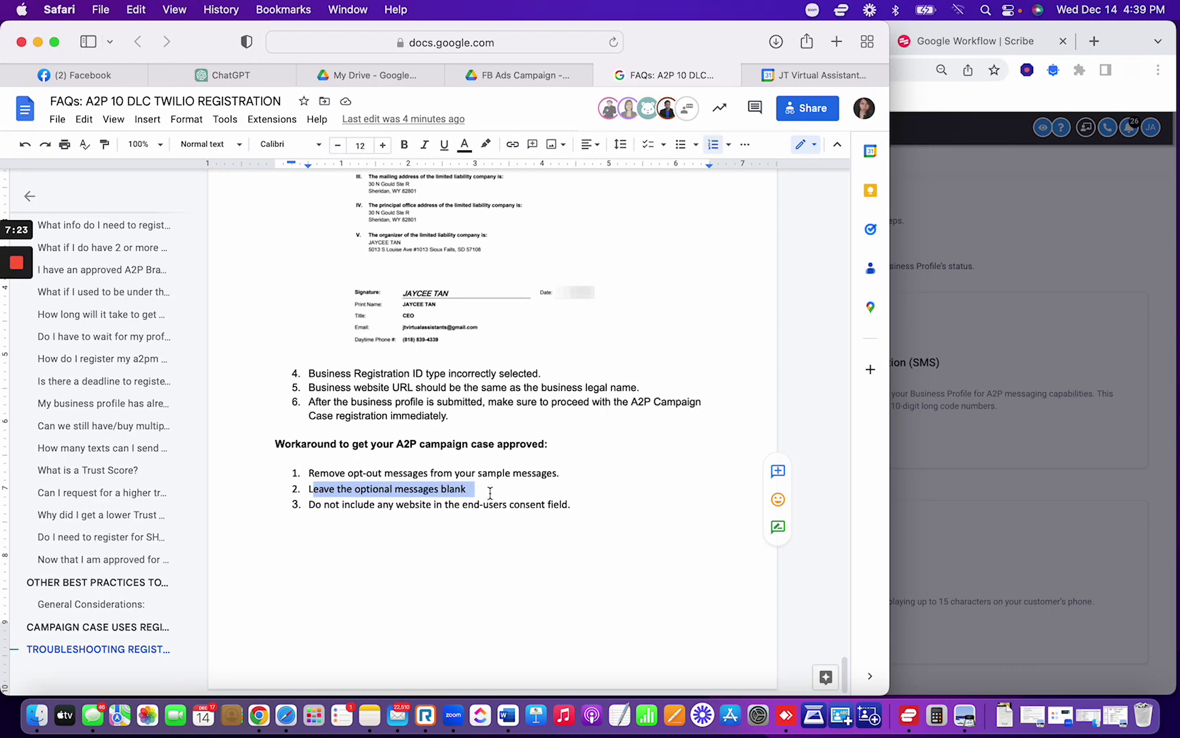
pyautogui.click(500, 493)
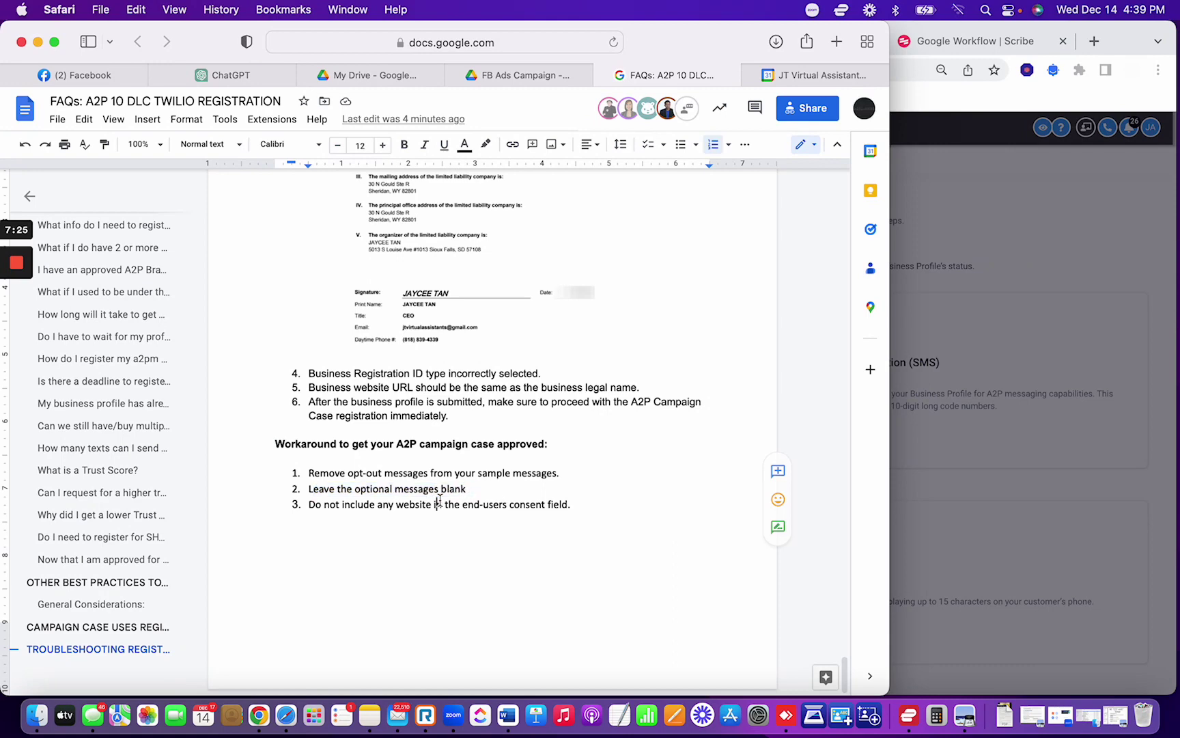
pyautogui.press('super+Tab')
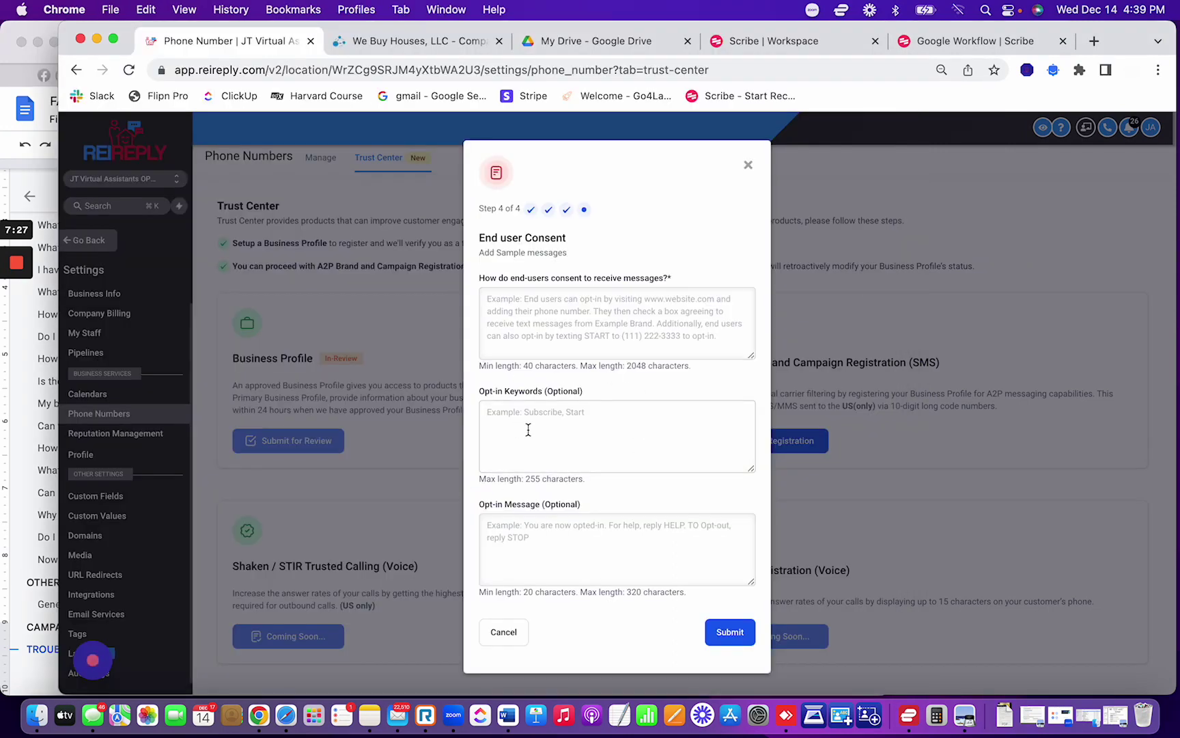
pyautogui.press('super+Tab')
pyautogui.press('super+Tab')
pyautogui.press('super+Tab')
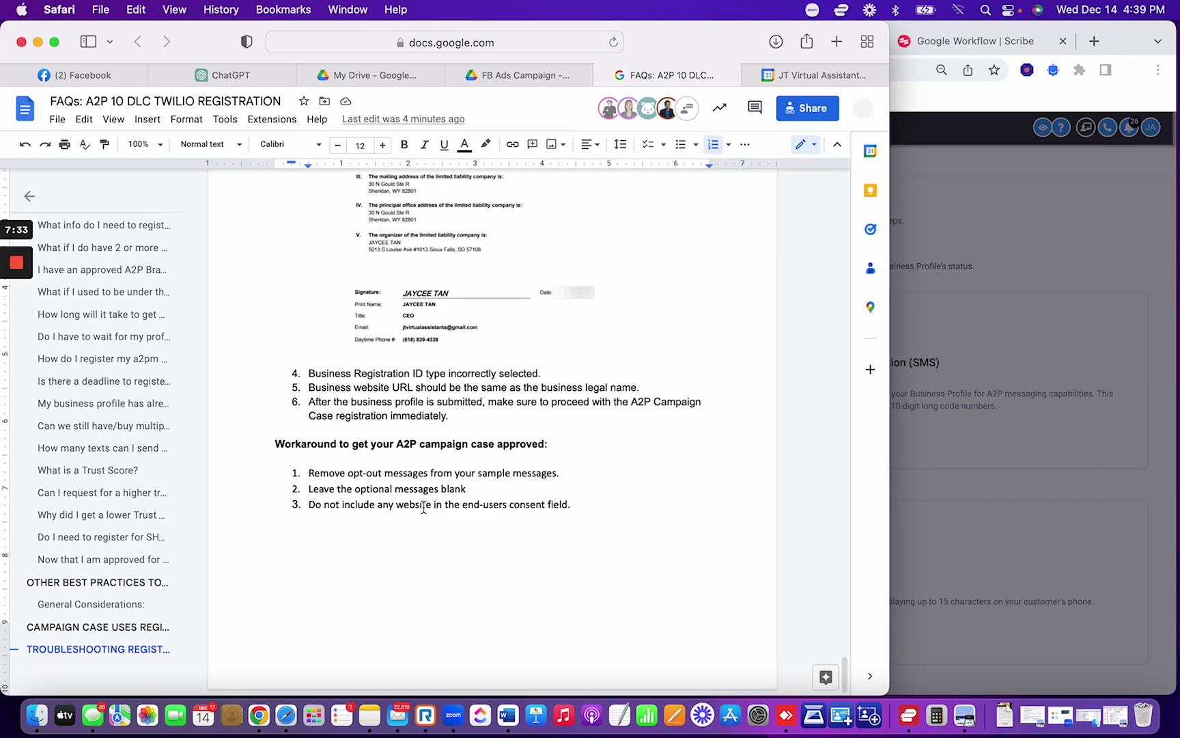
pyautogui.moveTo(424, 507); pyautogui.dragTo(600, 511)
pyautogui.scroll(10, 600, 511)
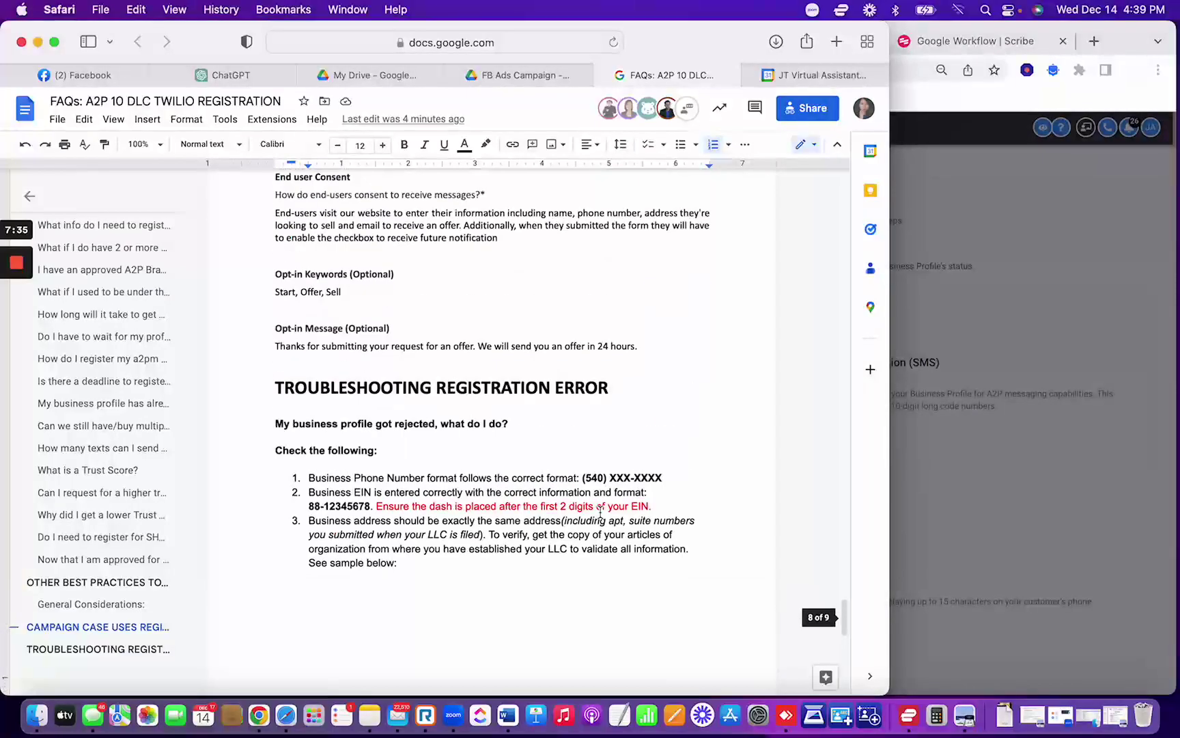
pyautogui.scroll(5, 485, 412)
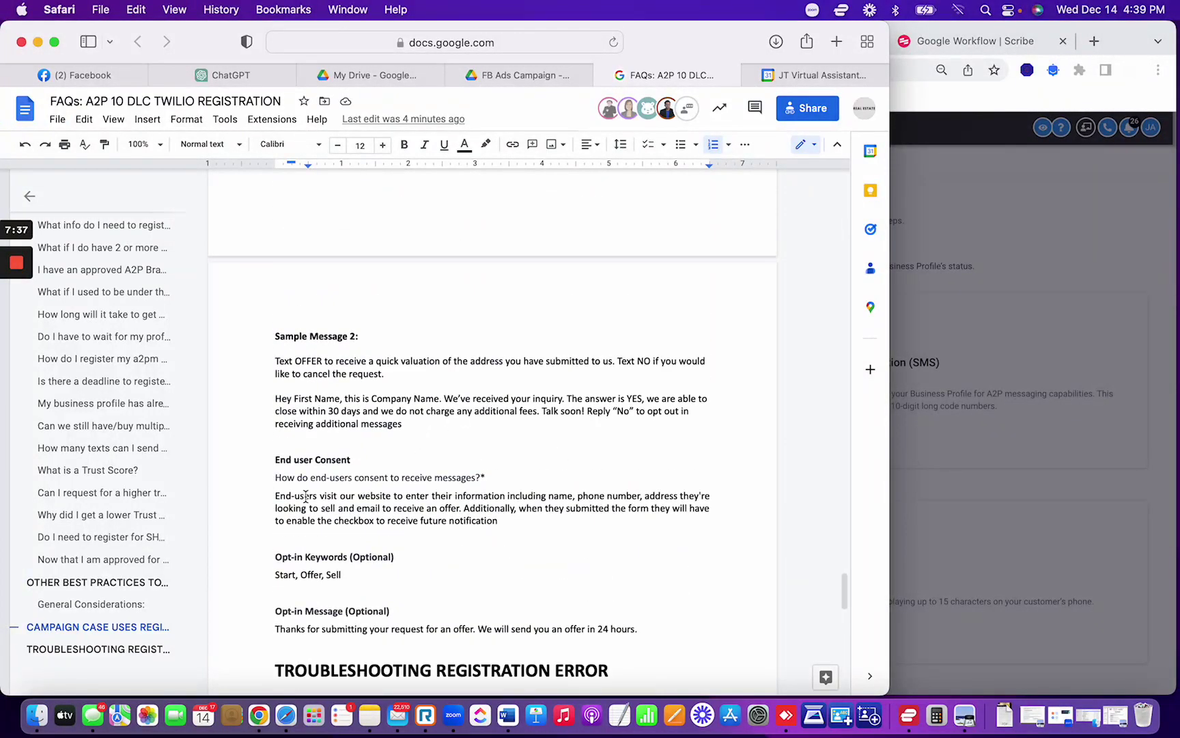
# Paste the FAQ's website opt-in consent paragraph into 'How do end-users consent' and submit the form.
pyautogui.moveTo(530, 521); pyautogui.dragTo(254, 499)
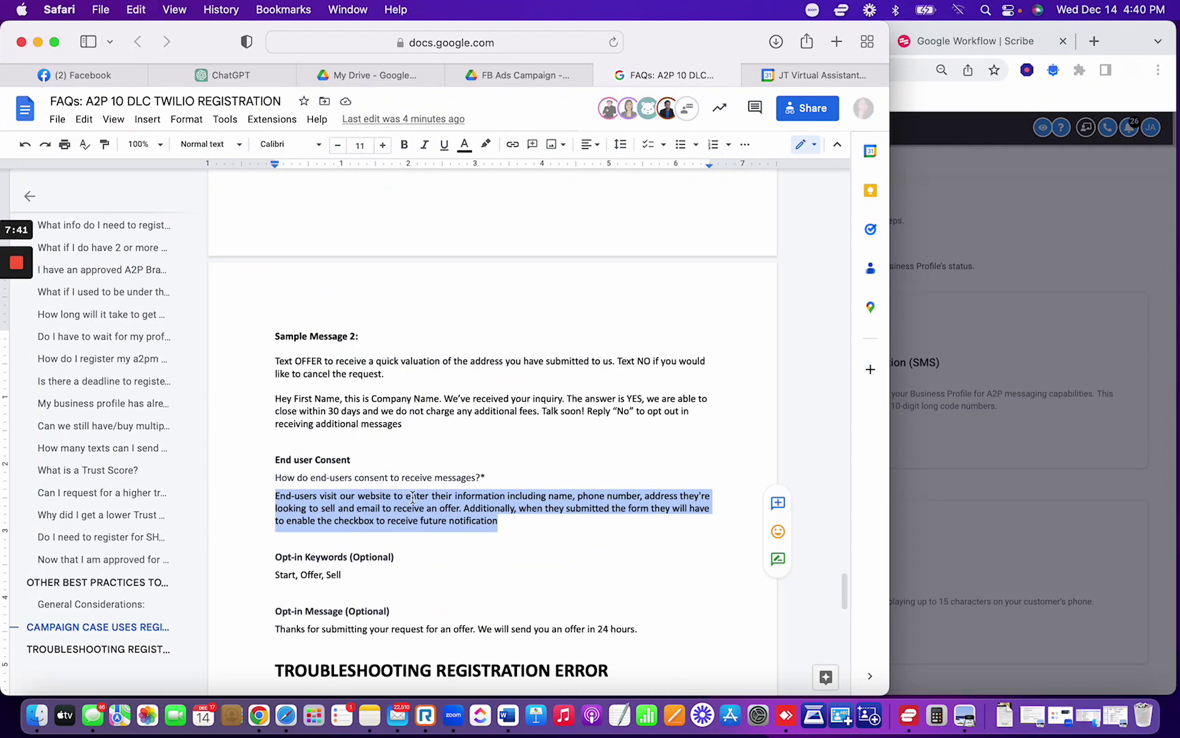
pyautogui.press('super+Tab')
pyautogui.press('super+v')
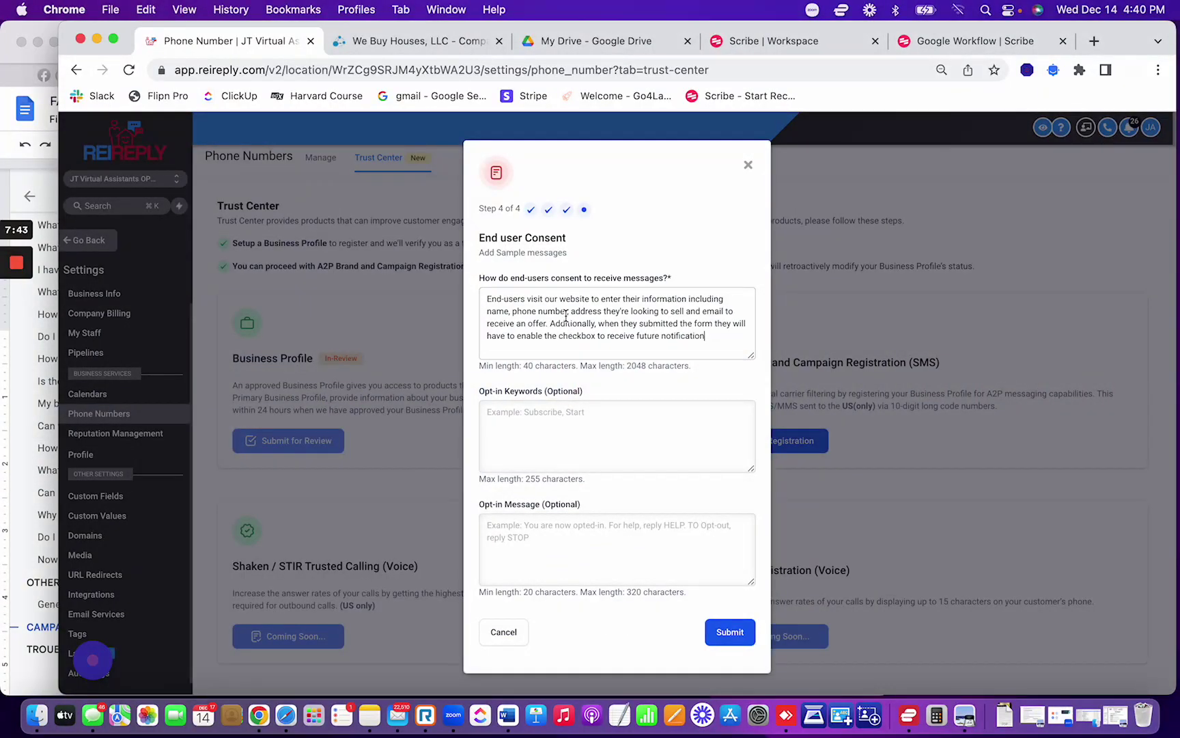
pyautogui.moveTo(548, 302); pyautogui.dragTo(574, 305)
pyautogui.click(582, 300)
pyautogui.doubleClick(556, 299)
pyautogui.click(745, 633)
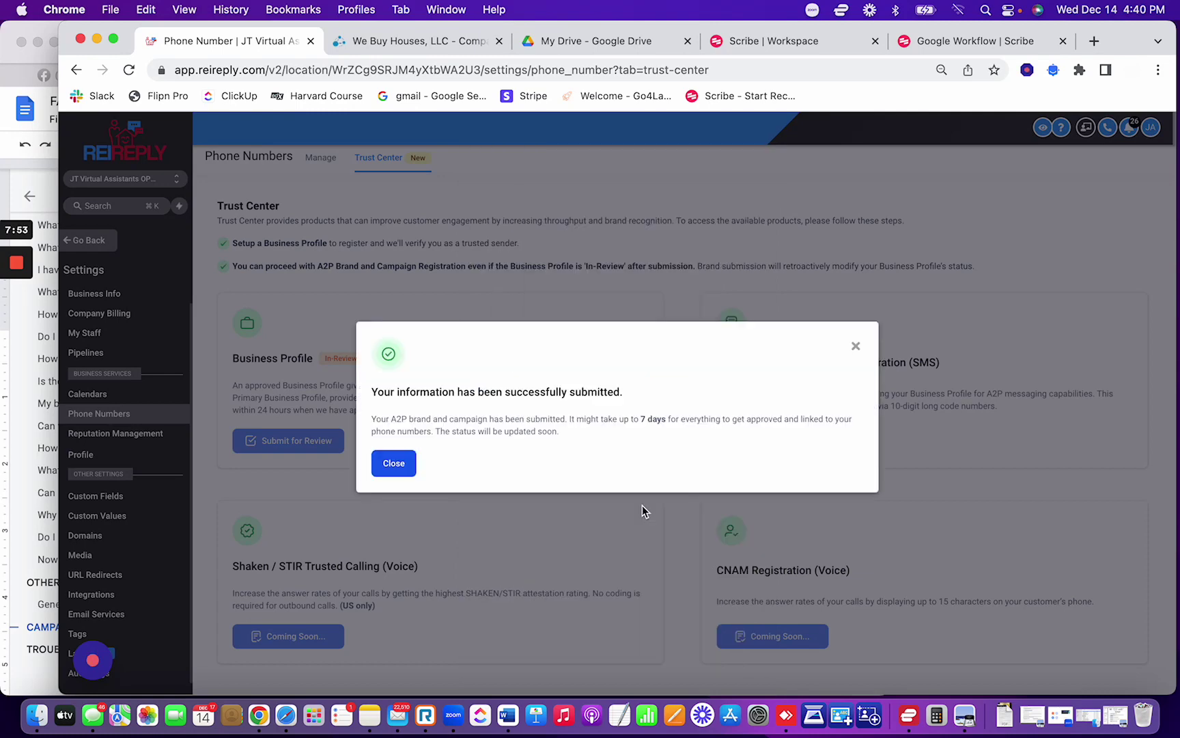
# Dismiss the confirmation, reload, and view the Trust Center showing A2P registration as Pending.
pyautogui.click(409, 456)
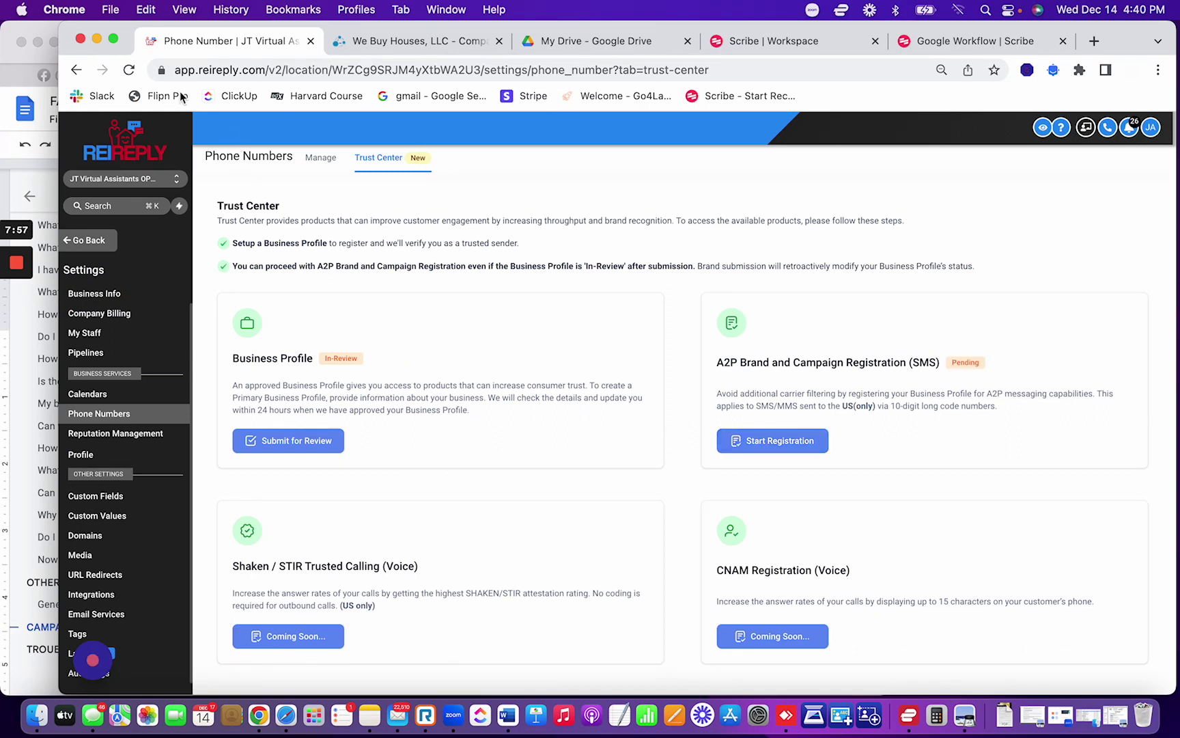
pyautogui.click(128, 70)
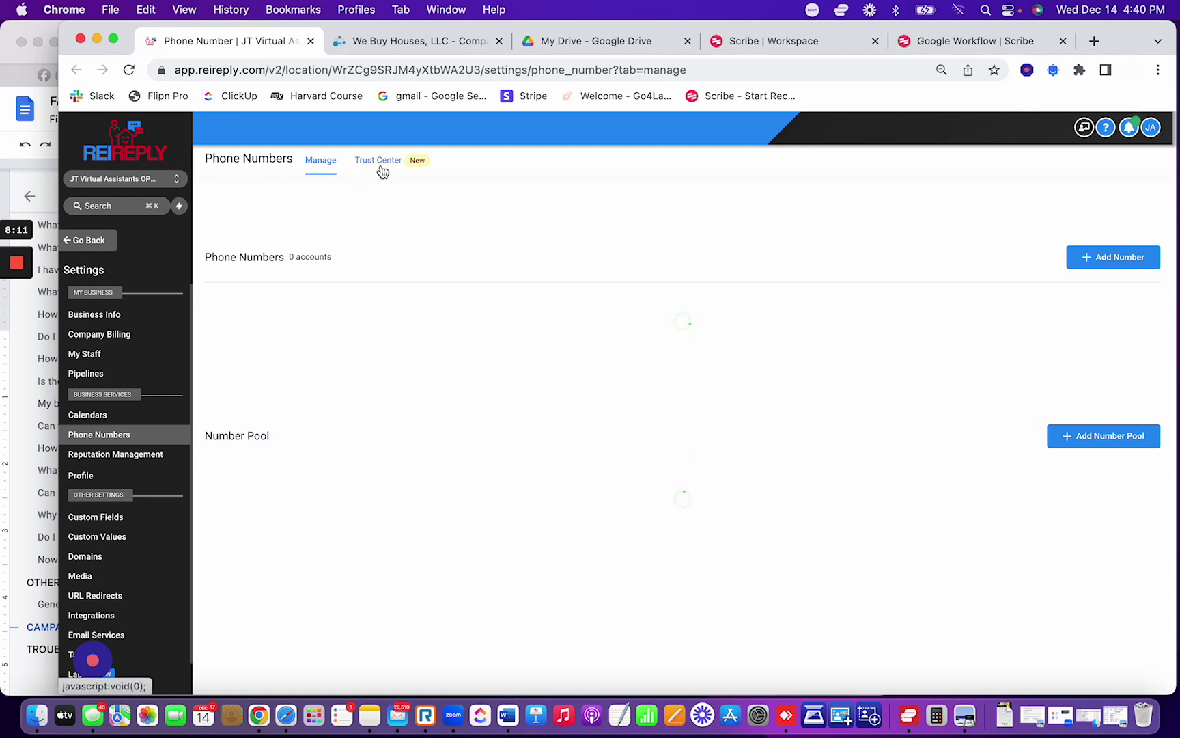
pyautogui.click(380, 171)
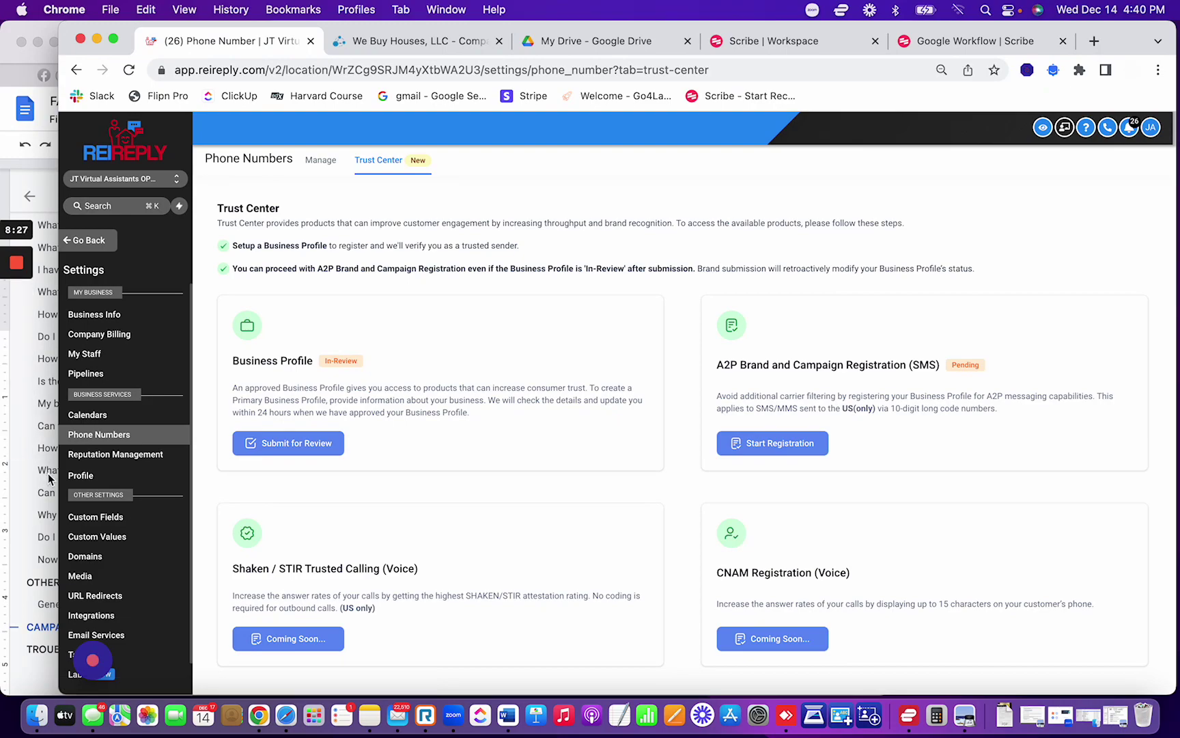
# Jump through the FAQ's 'After Dec 15, 2022', 'Why is this happening?' and trust score best practices sections.
pyautogui.click(26, 513)
pyautogui.scroll(10, 528, 449)
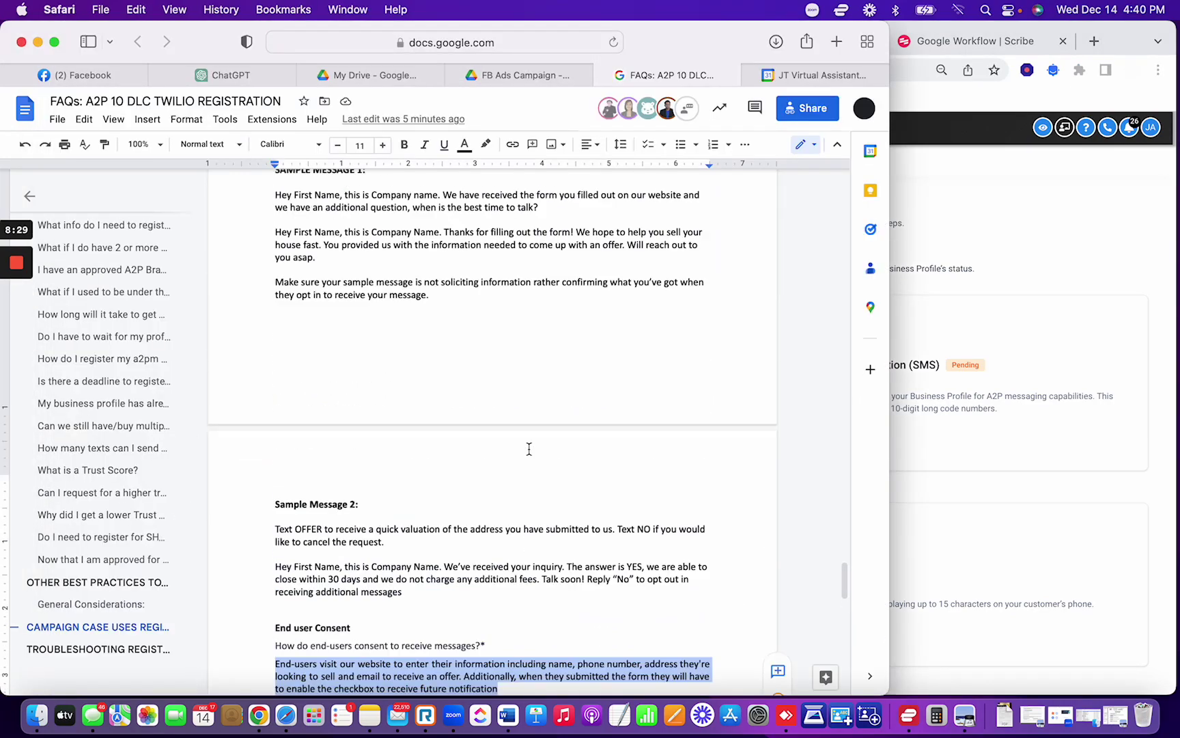
pyautogui.scroll(20, 529, 449)
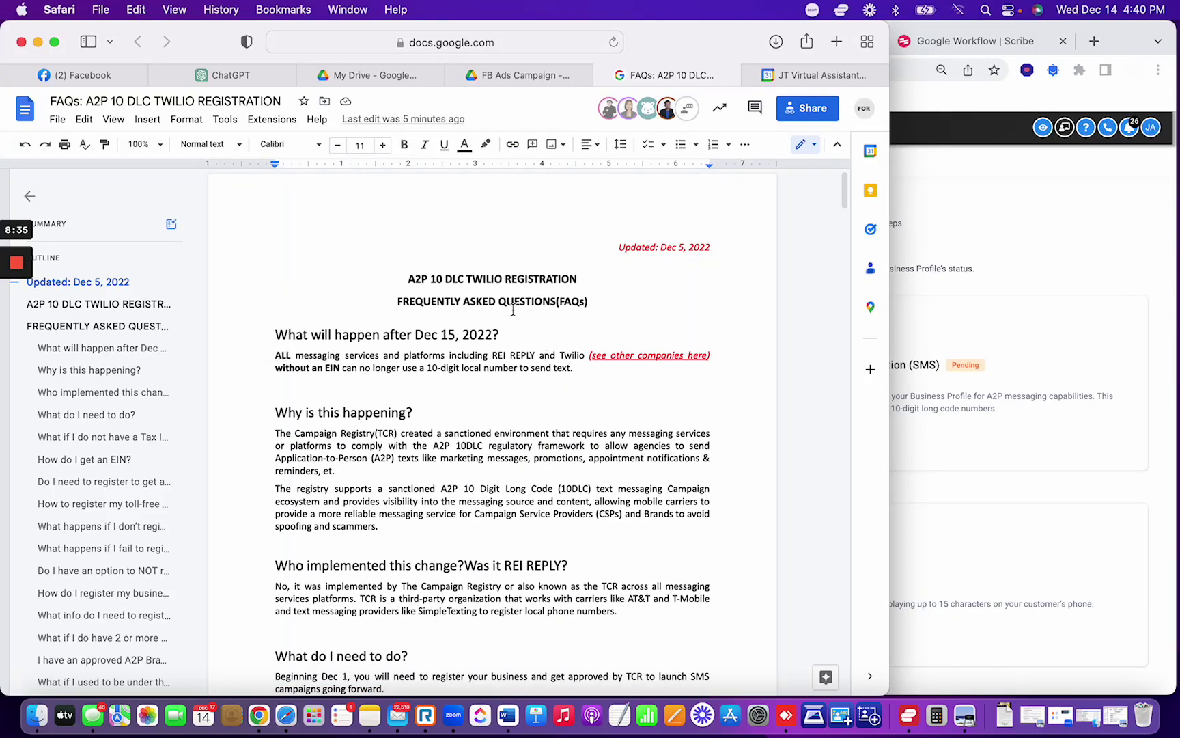
pyautogui.click(95, 350)
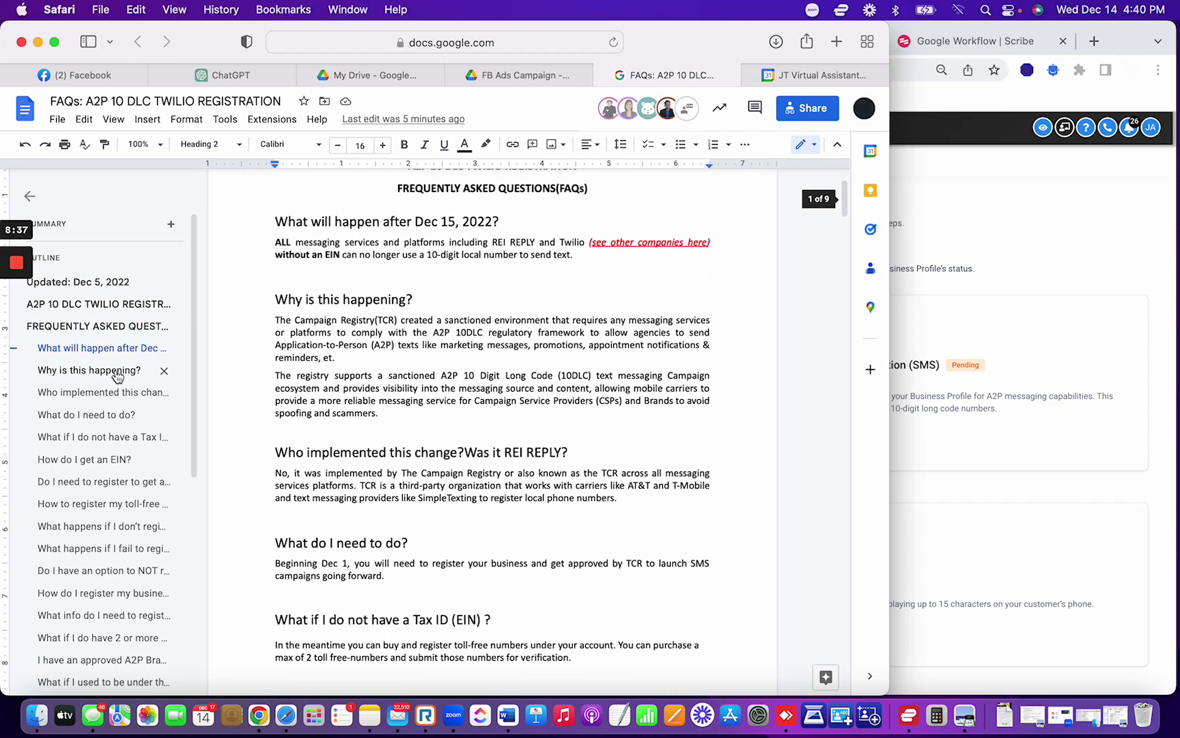
pyautogui.click(117, 372)
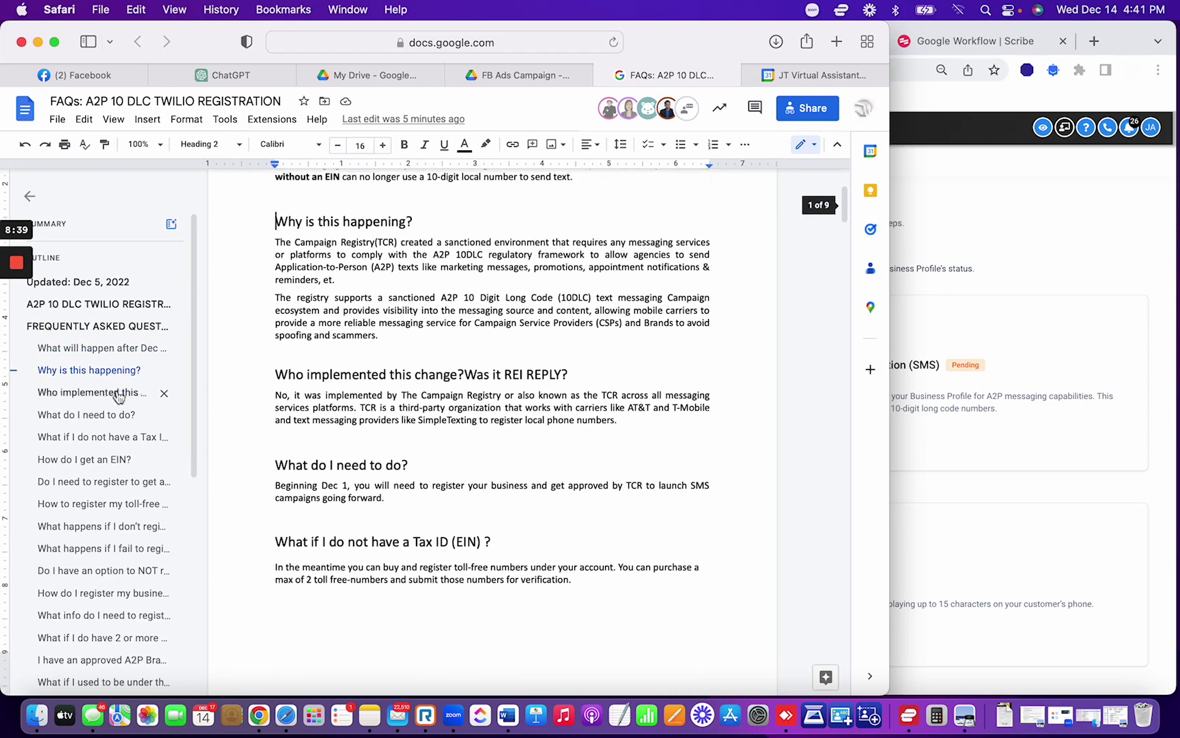
pyautogui.scroll(-5, 117, 382)
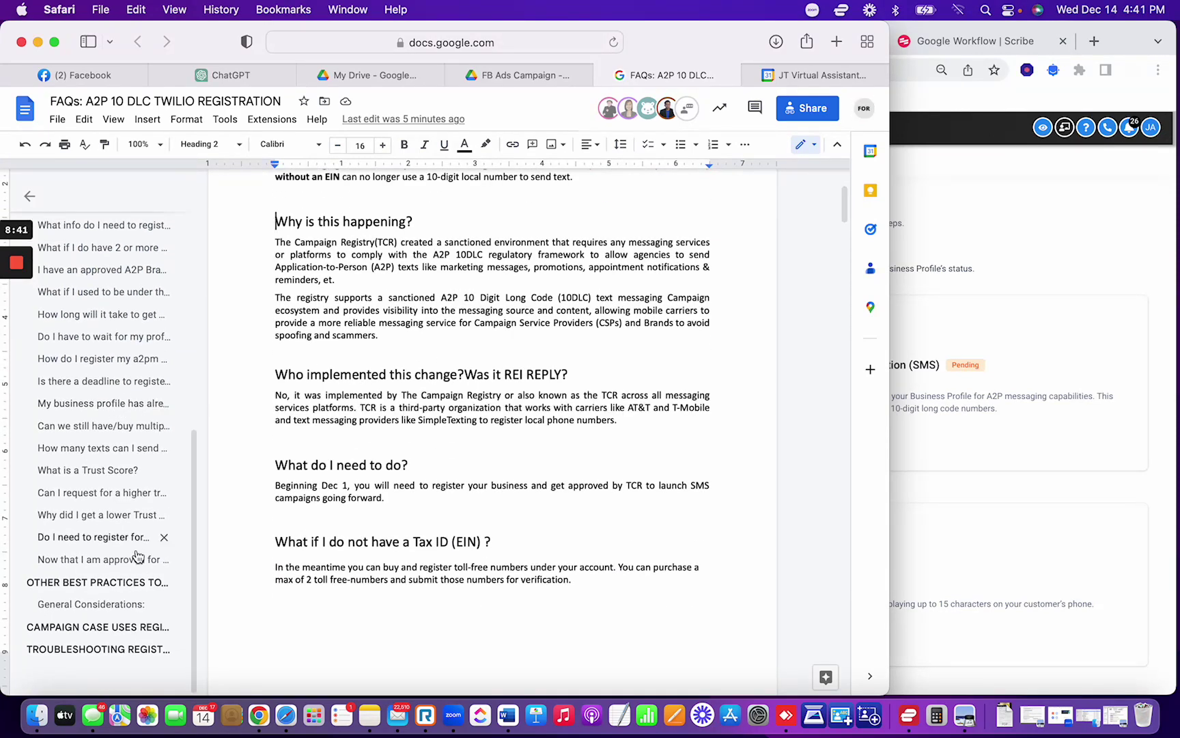
pyautogui.click(105, 588)
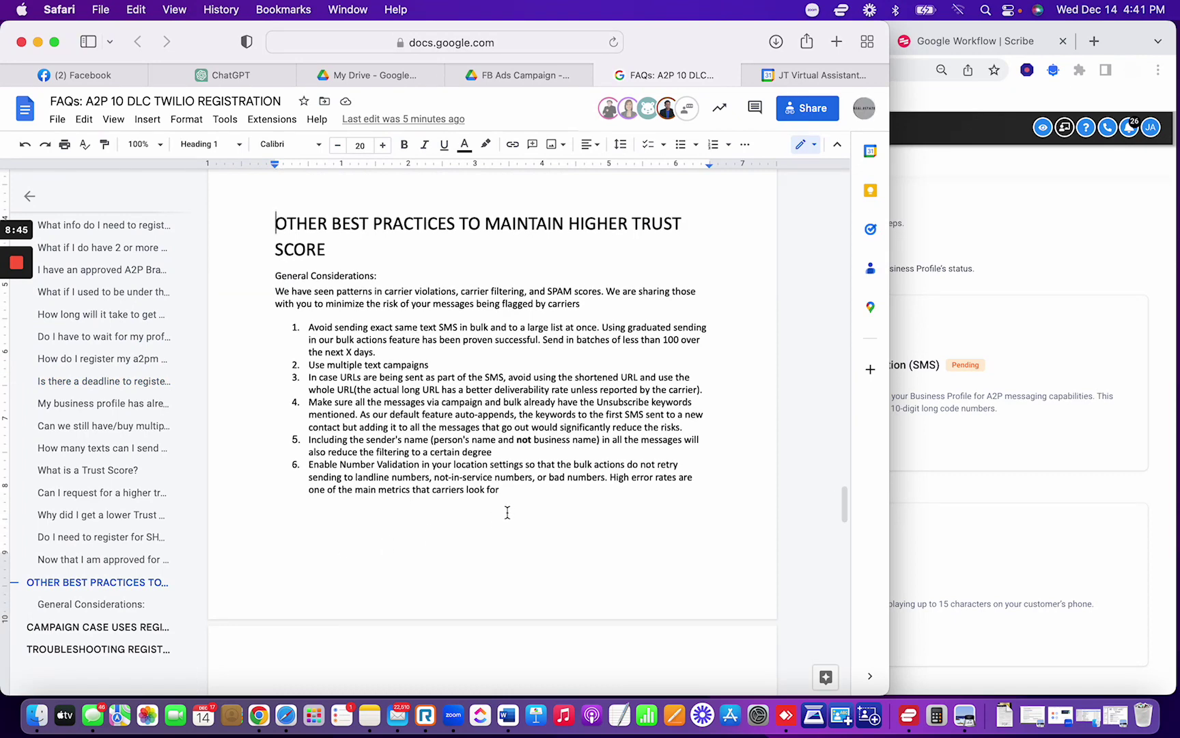
# Recheck the Trust Center's Pending status, then scroll the FAQ toward Campaign Case Uses.
pyautogui.click(973, 456)
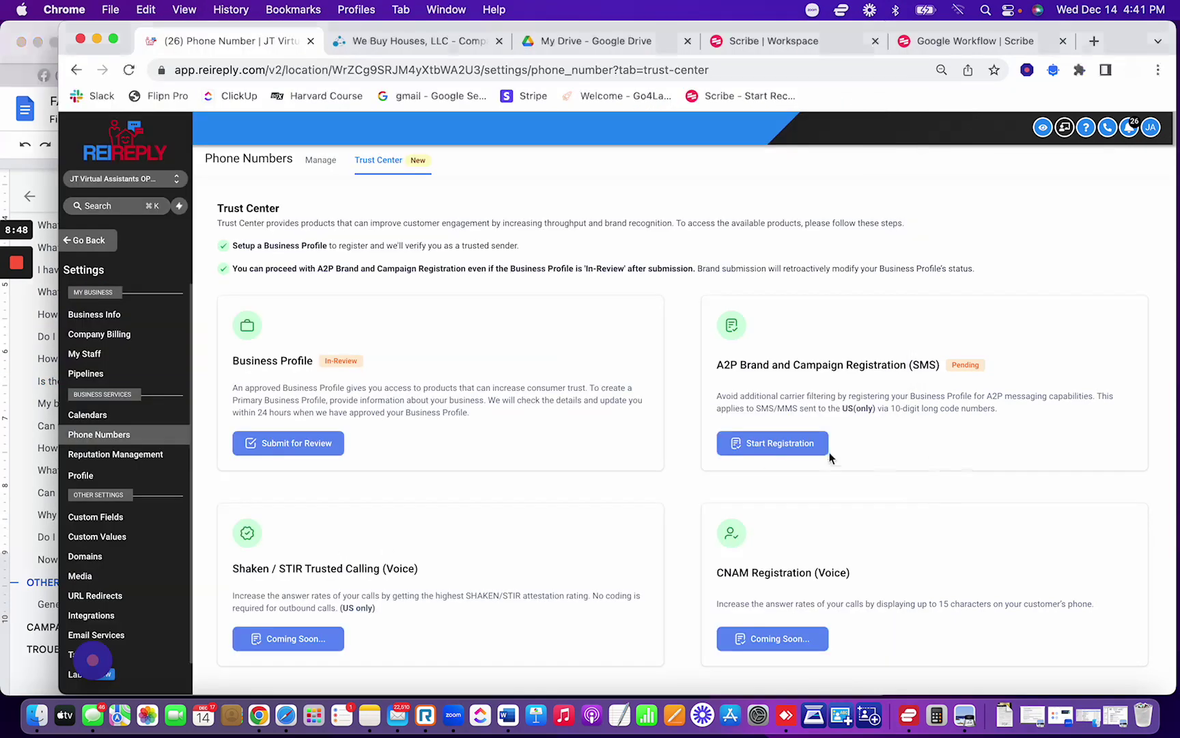
pyautogui.click(129, 70)
pyautogui.click(46, 334)
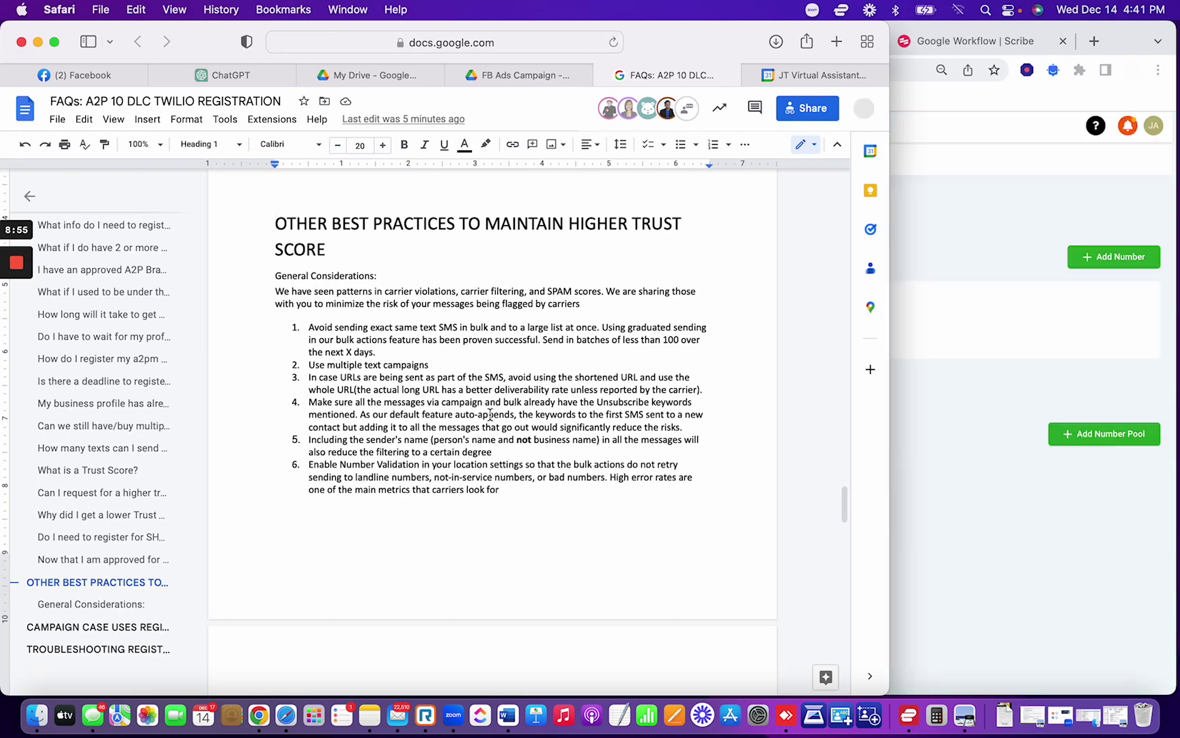
pyautogui.click(912, 391)
pyautogui.click(385, 167)
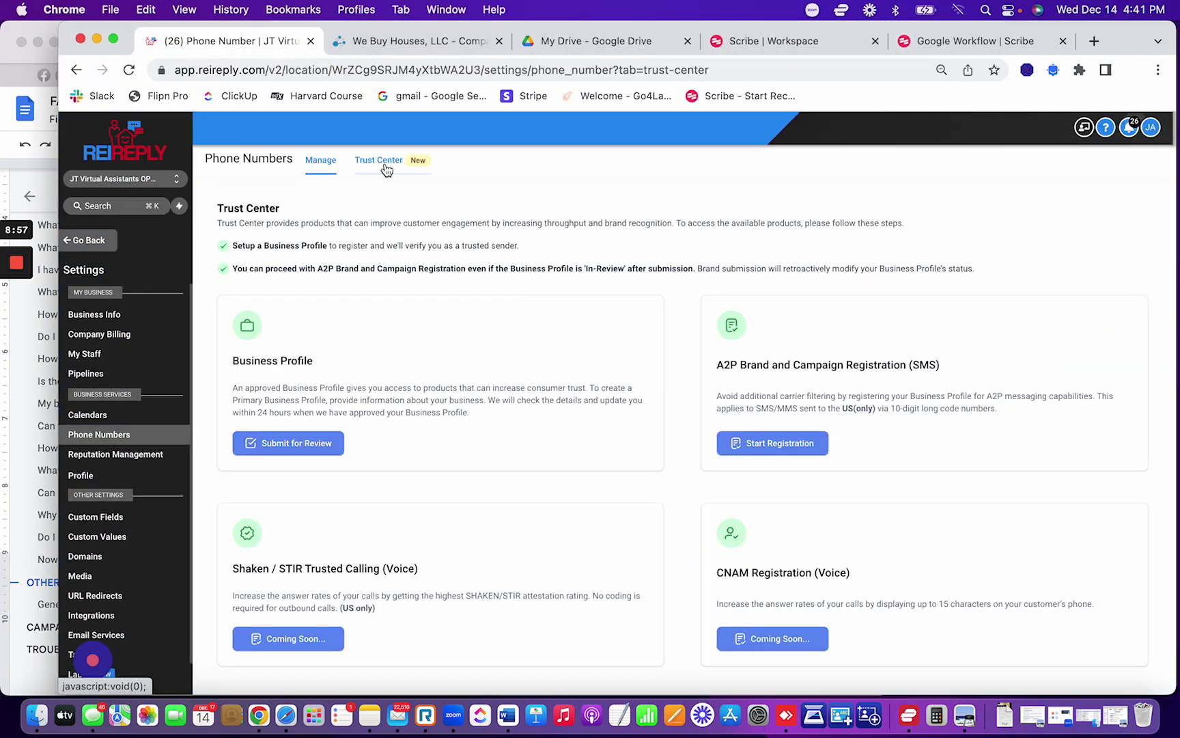
pyautogui.click(36, 524)
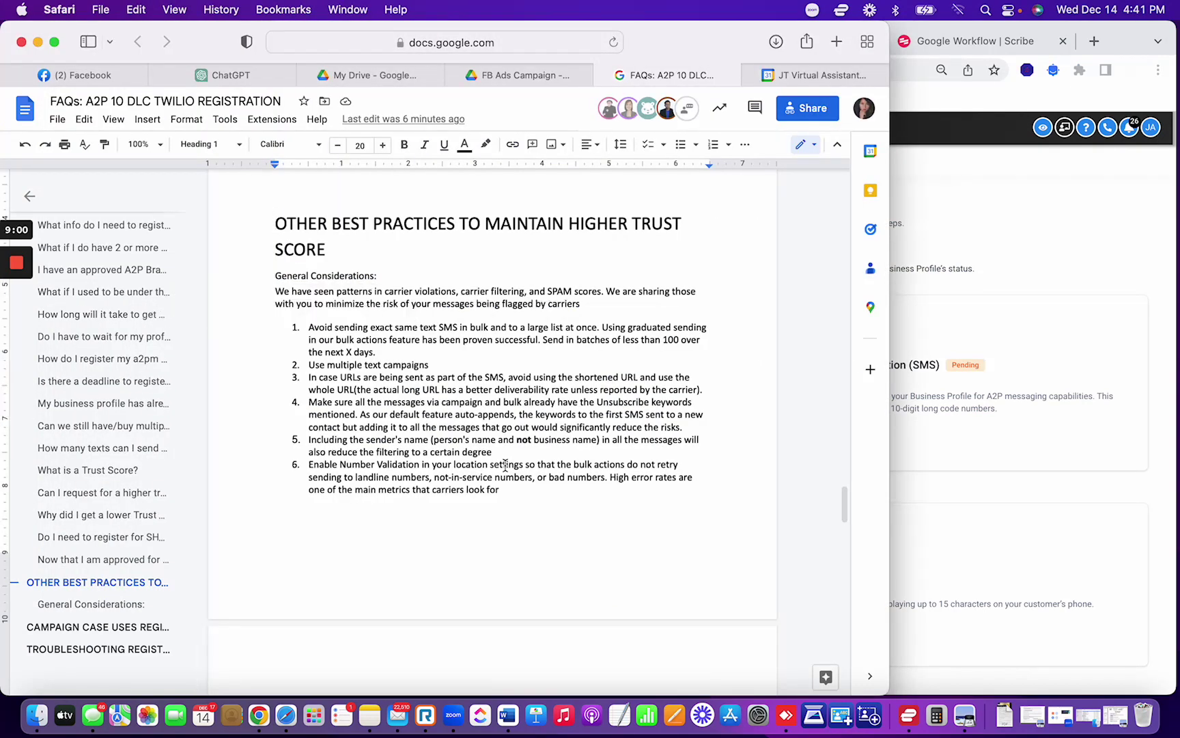
pyautogui.scroll(-10, 525, 464)
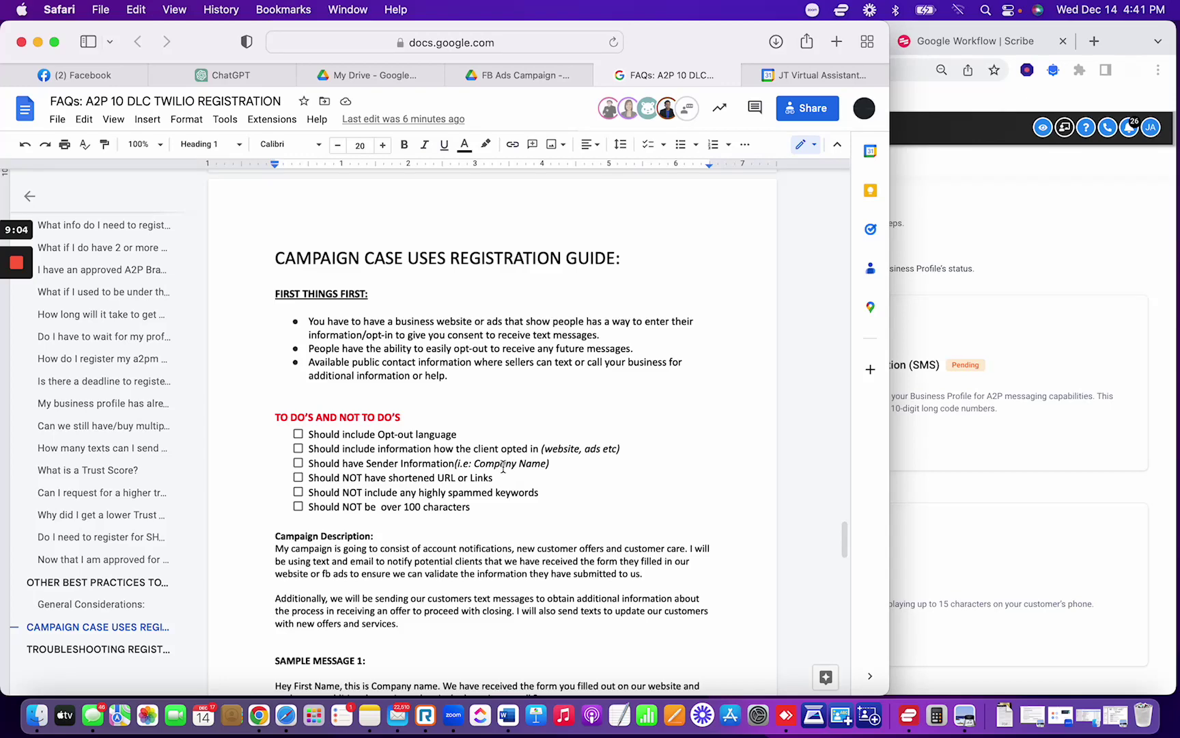
# Scroll the FAQ to the Troubleshooting Registration Error heading and its A2P campaign workaround tips.
pyautogui.scroll(6, 427, 327)
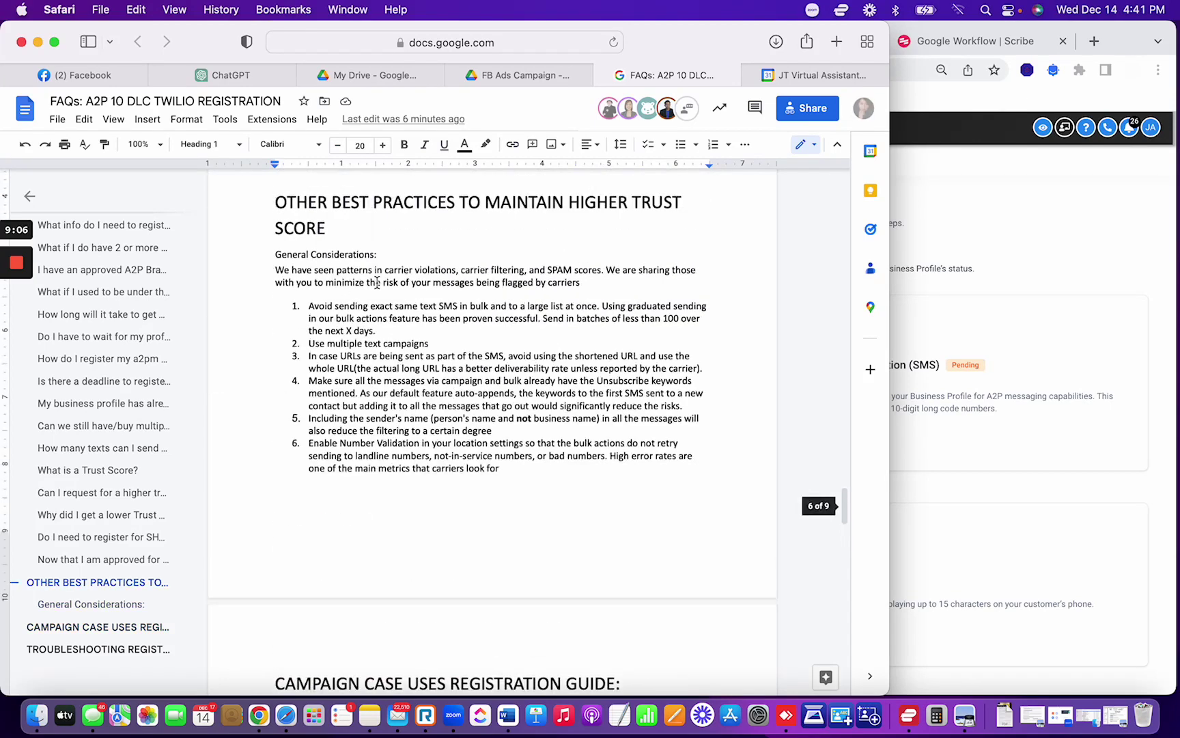
pyautogui.scroll(-6, 413, 319)
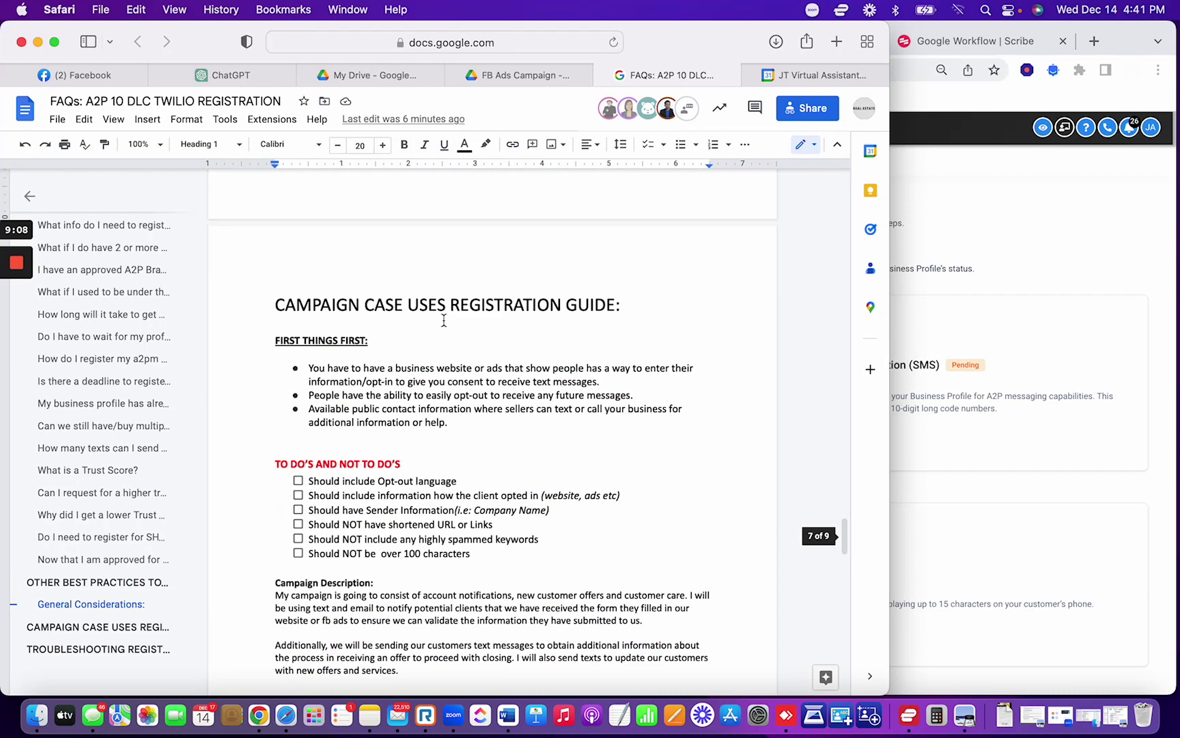
pyautogui.scroll(-1, 355, 311)
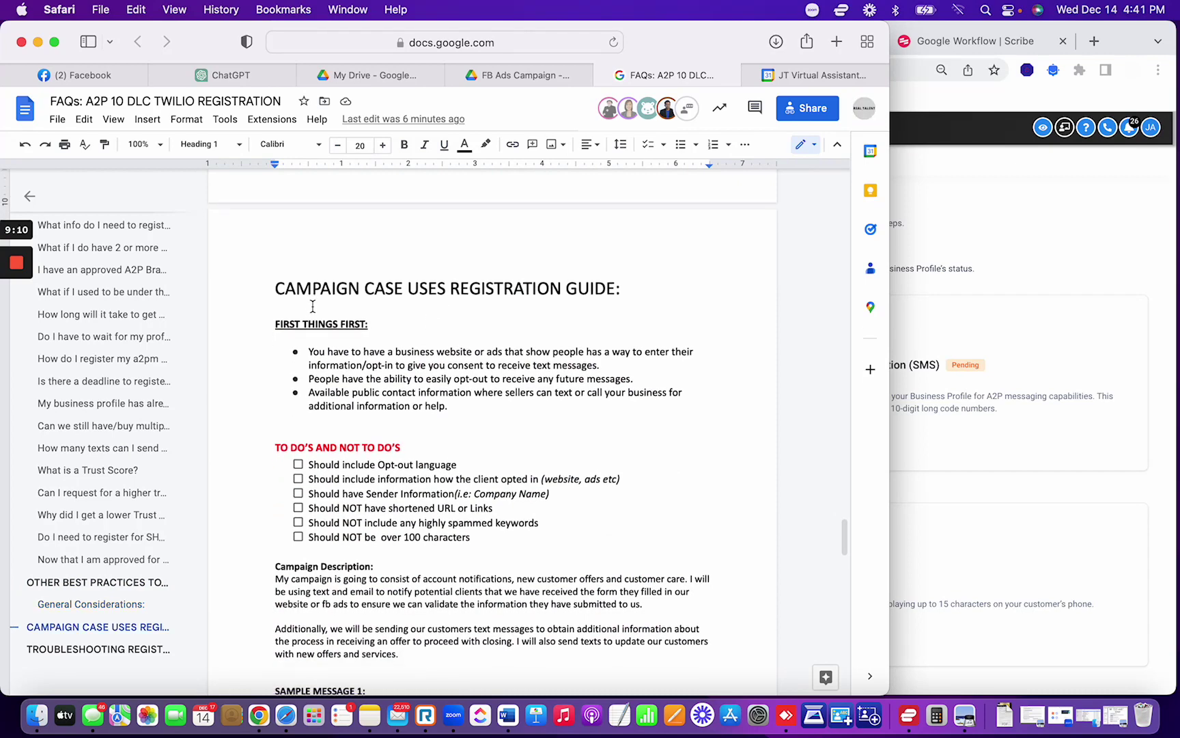
pyautogui.scroll(-10, 323, 308)
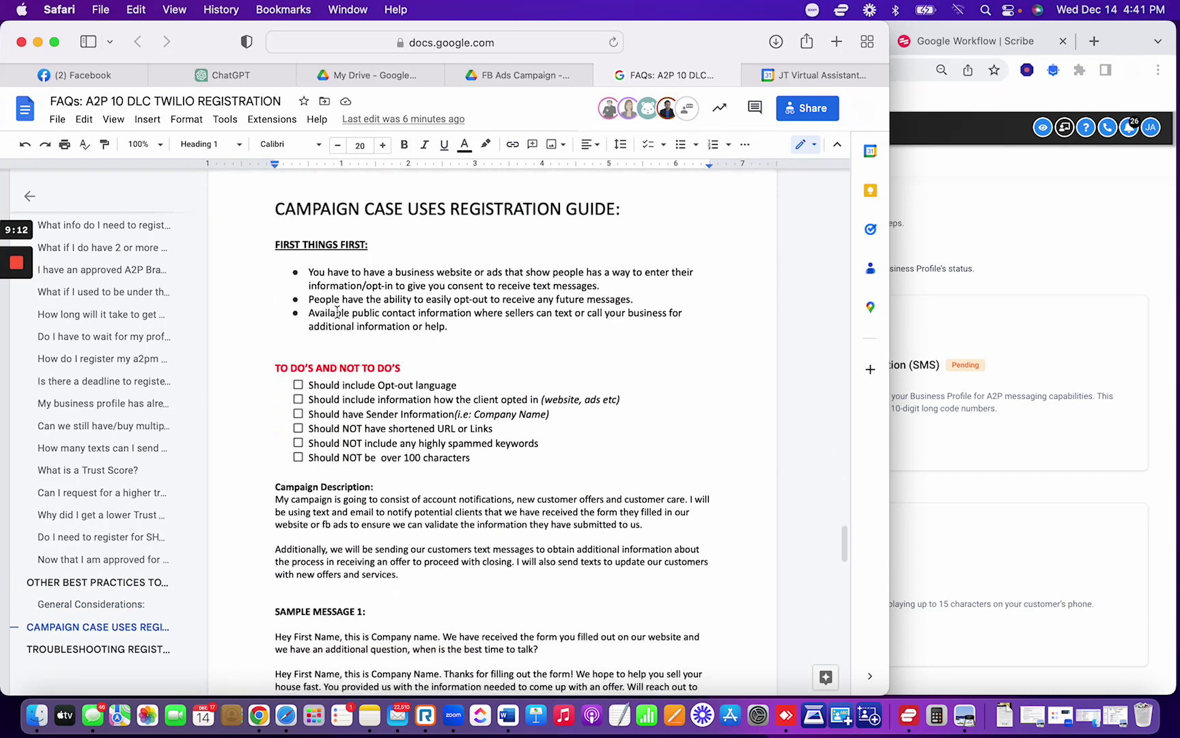
pyautogui.scroll(-1, 375, 371)
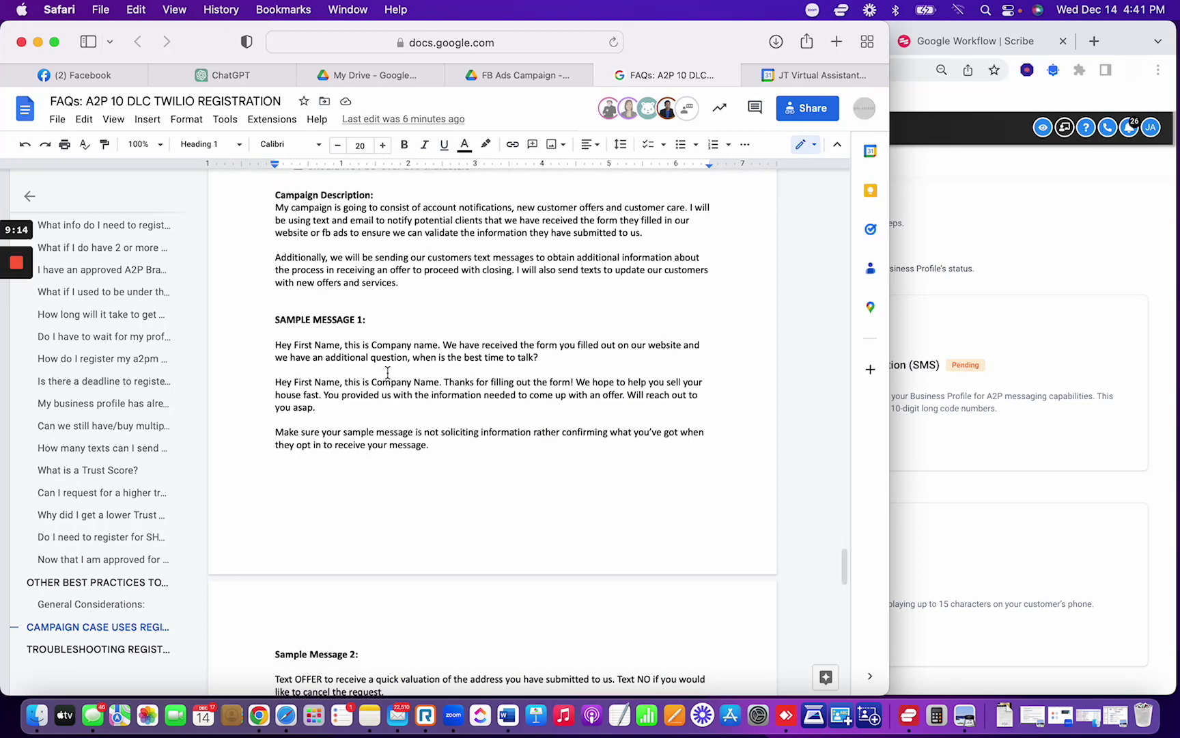
pyautogui.scroll(-20, 388, 372)
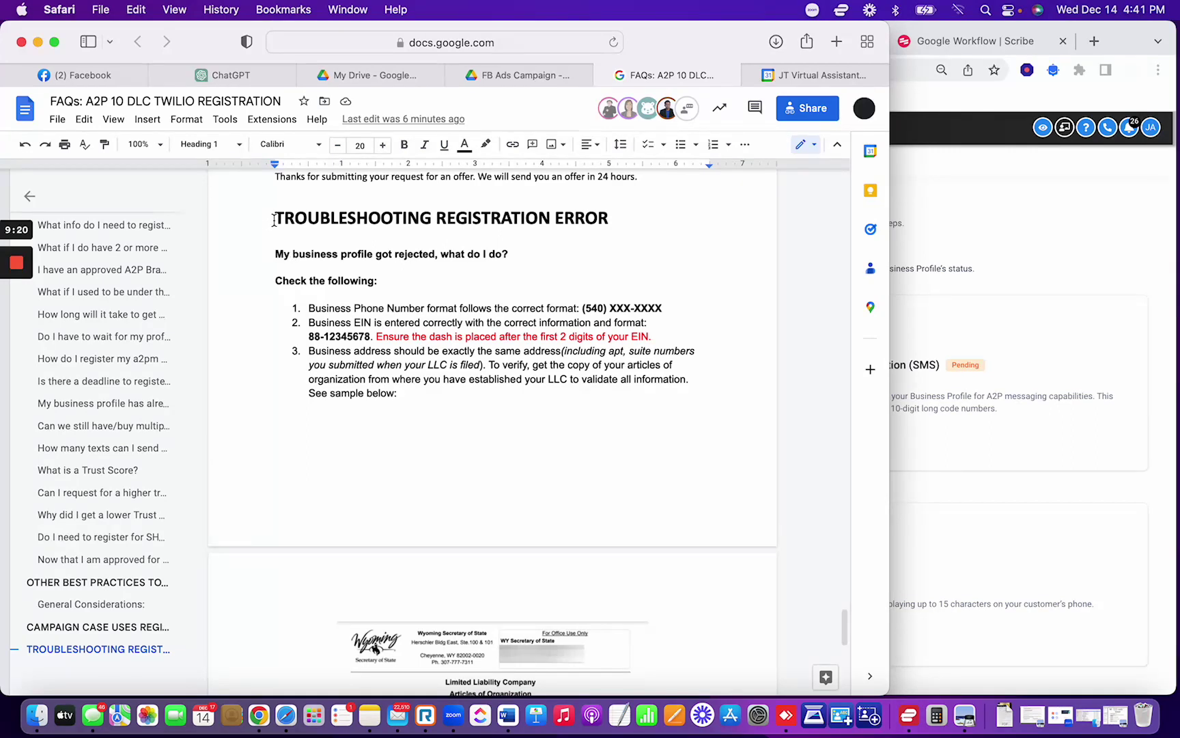
pyautogui.moveTo(274, 219); pyautogui.dragTo(618, 219)
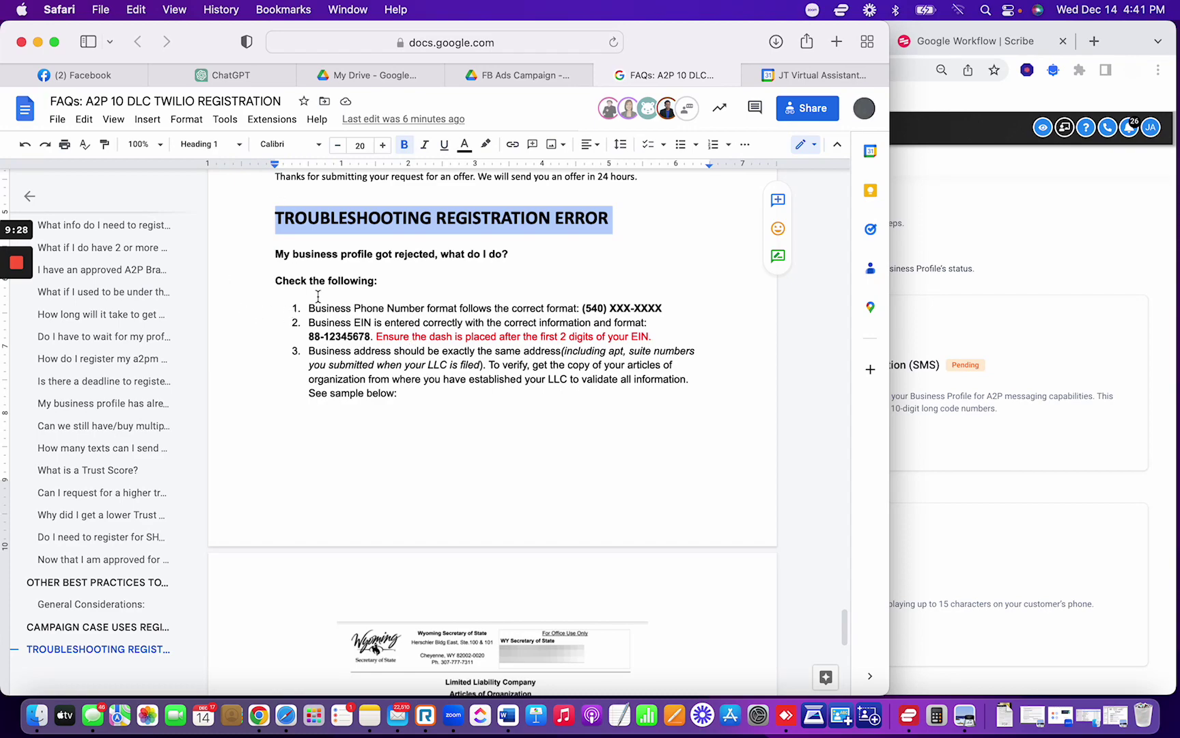
pyautogui.scroll(20, 318, 296)
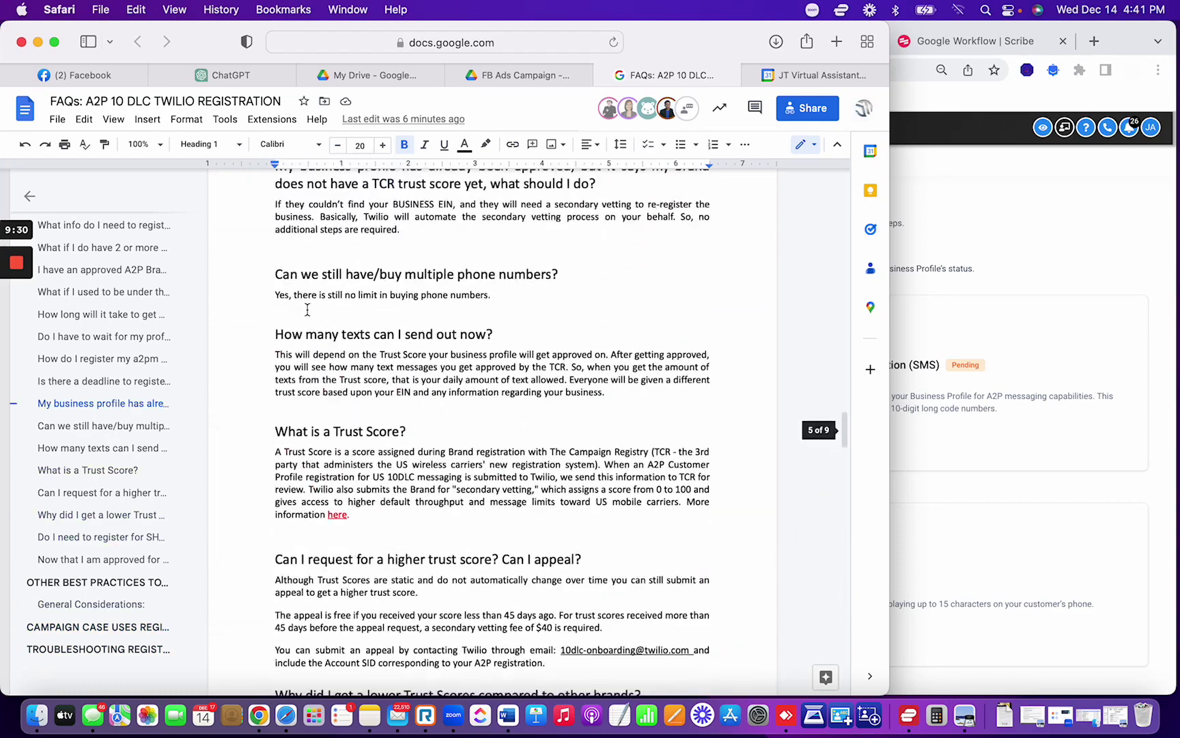
pyautogui.scroll(-20, 307, 309)
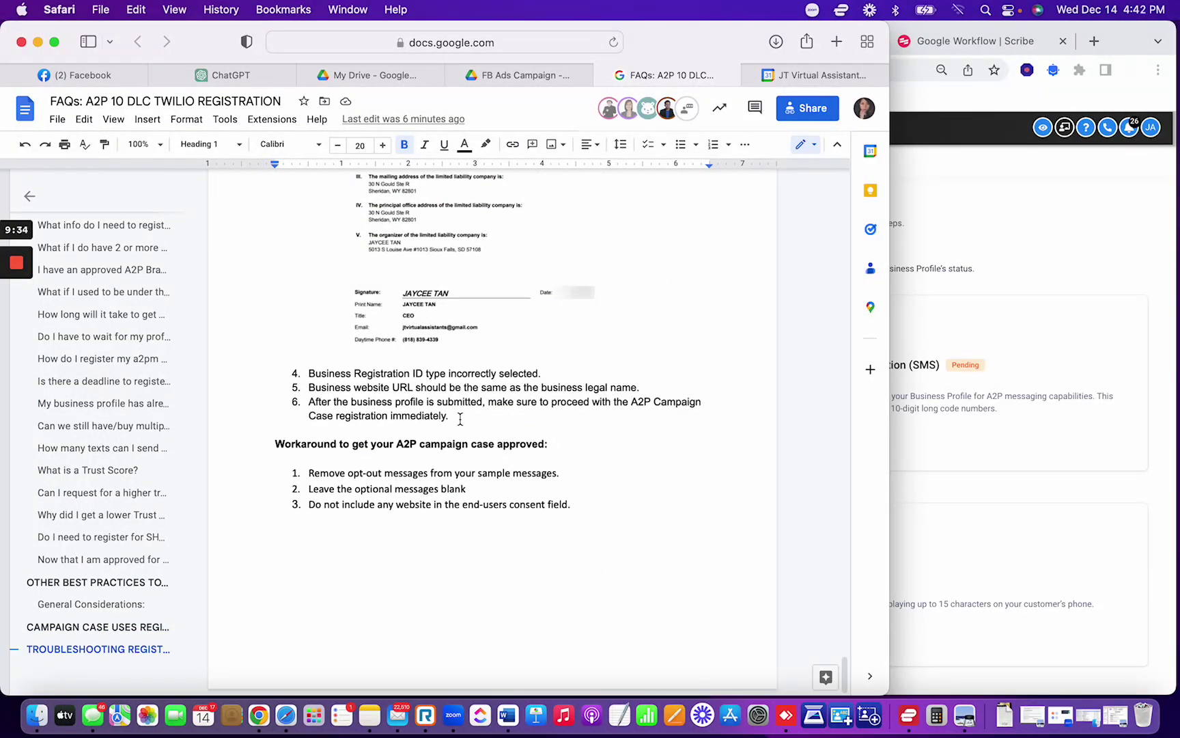
pyautogui.moveTo(20, 265)
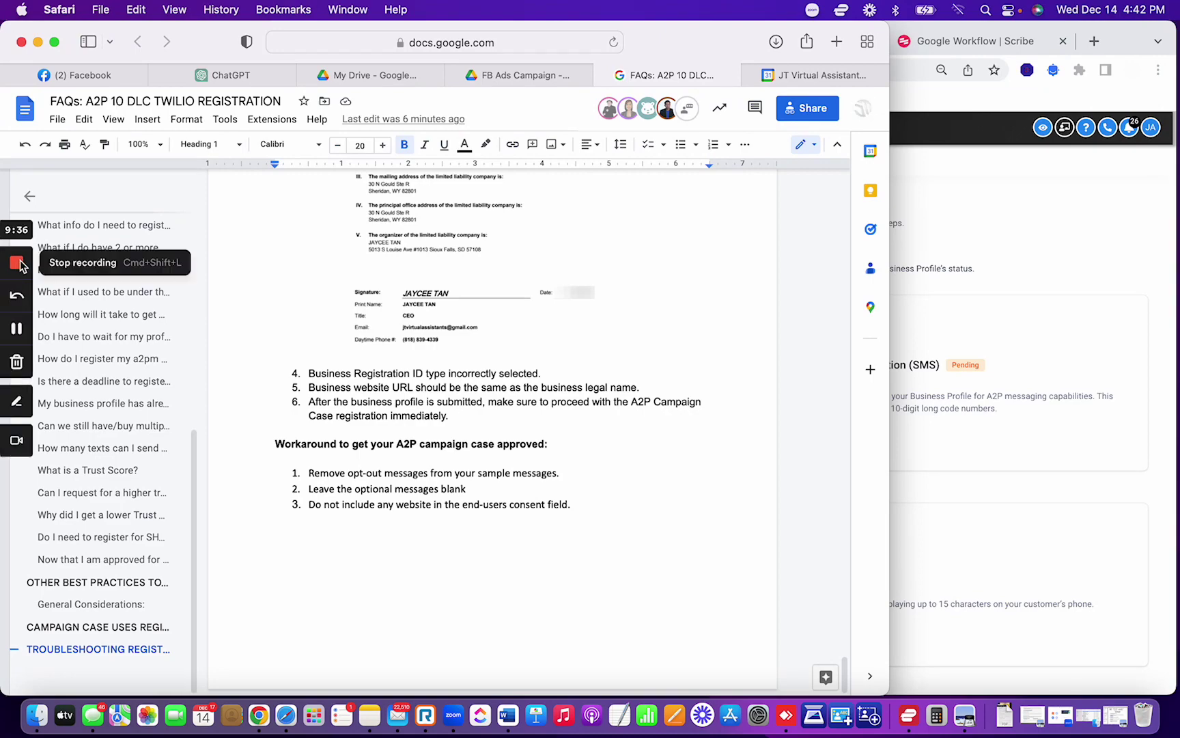